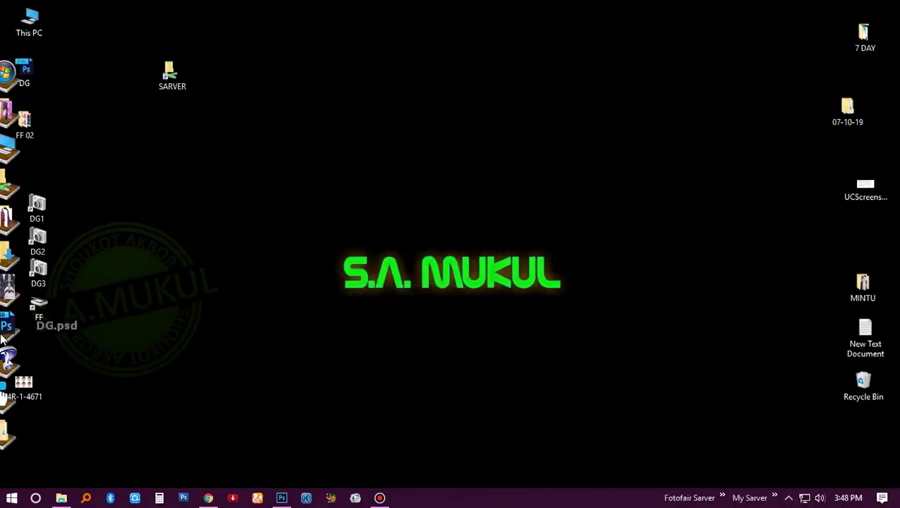
Launch One Click PRO 3.0 from the desktop edge and move its panel aside
click(15, 393)
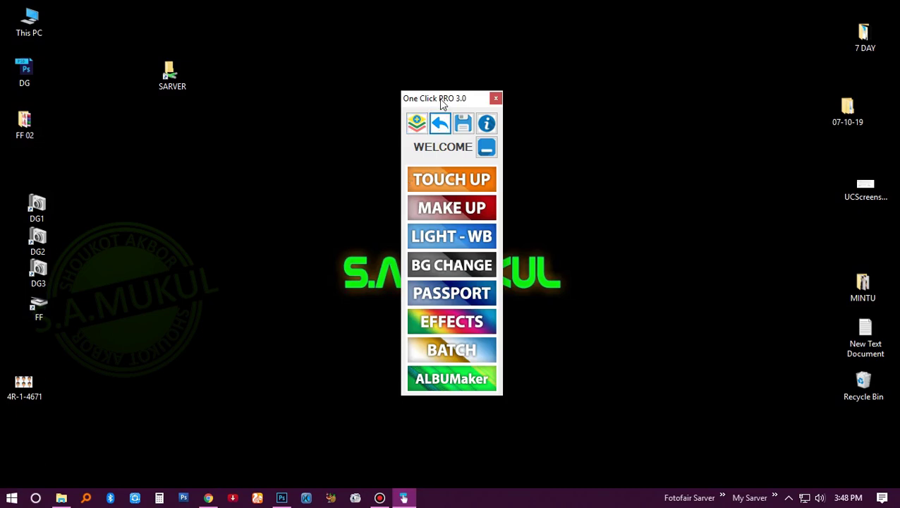
drag(442, 103, 726, 102)
Bring the IMG_0911.JPG portrait forward, inspect it fitted on screen, and show One Click's TOUCH UP tools
click(282, 497)
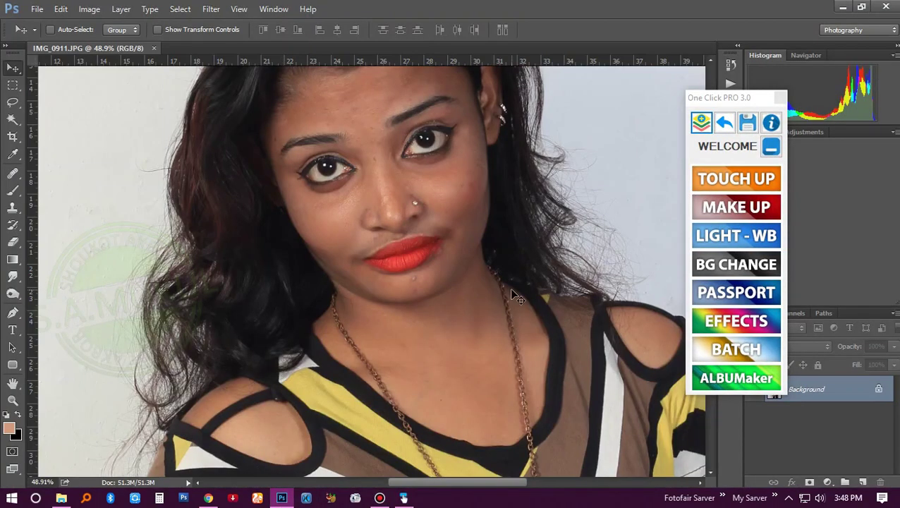
key(ctrl+0)
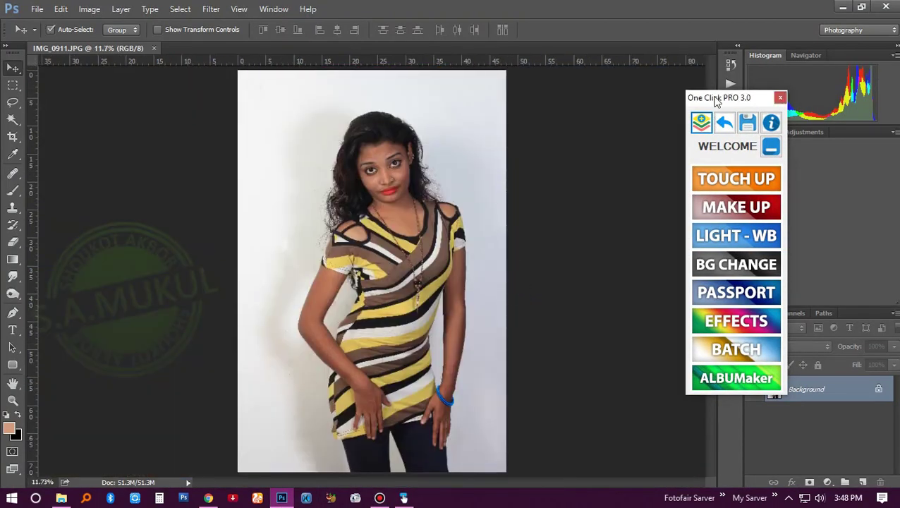
drag(716, 102, 606, 97)
mouse_move(416, 176)
mouse_down()
mouse_move(474, 264)
mouse_move(434, 187)
mouse_up()
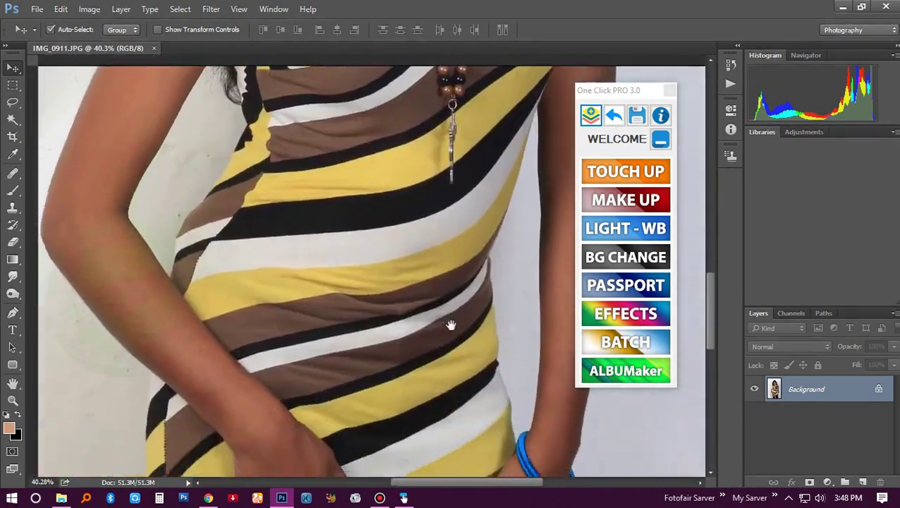
drag(450, 325, 437, 215)
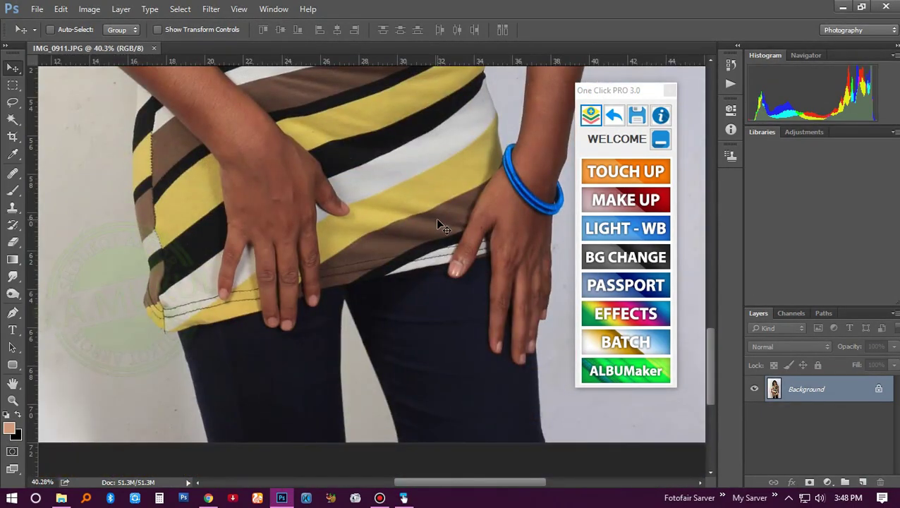
key(ctrl+0)
click(625, 169)
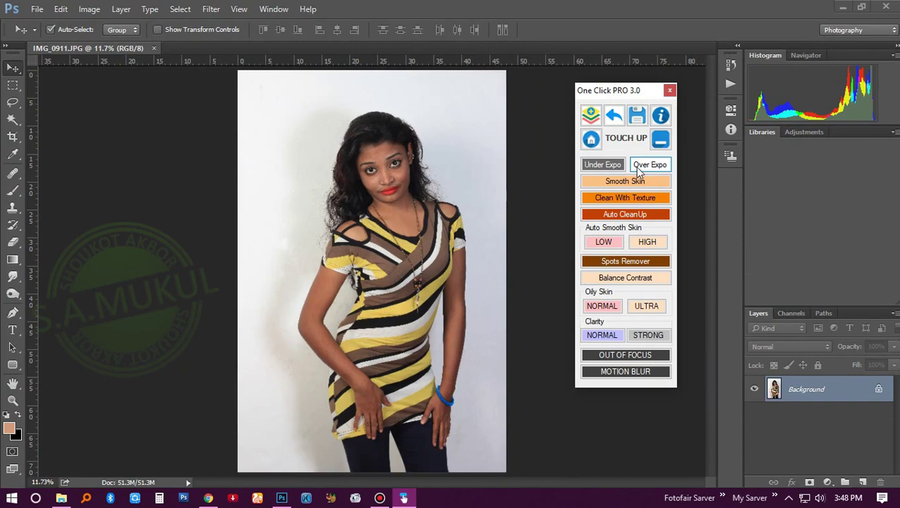
Apply One Click's auto skin smoothing and expand the resulting Auto Smooth H group's layers
click(625, 198)
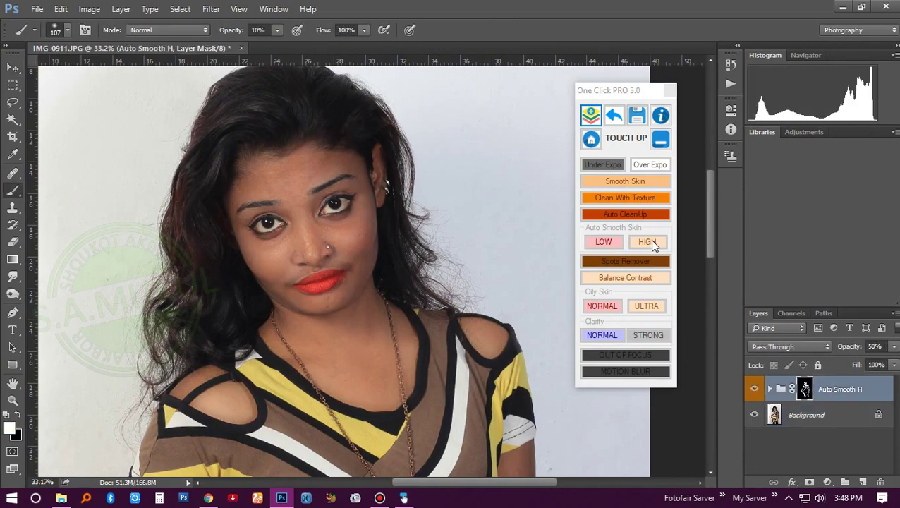
drag(330, 260, 642, 346)
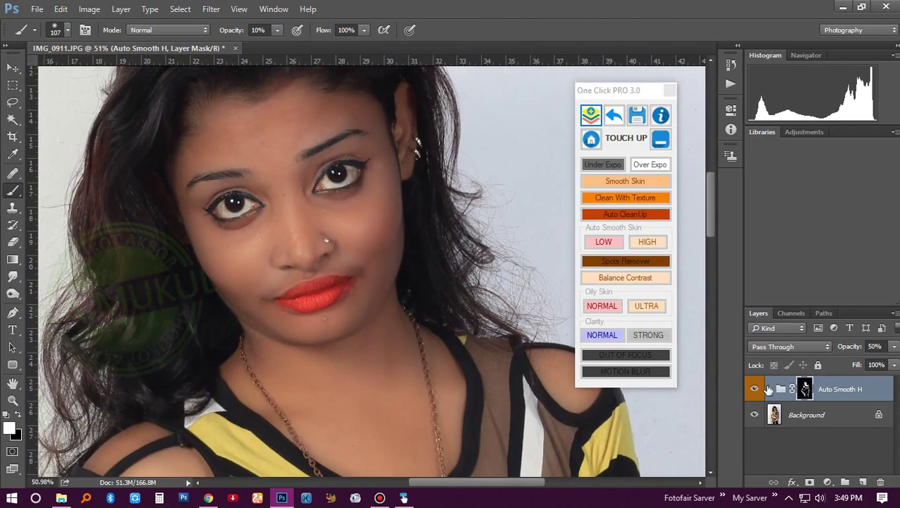
click(769, 389)
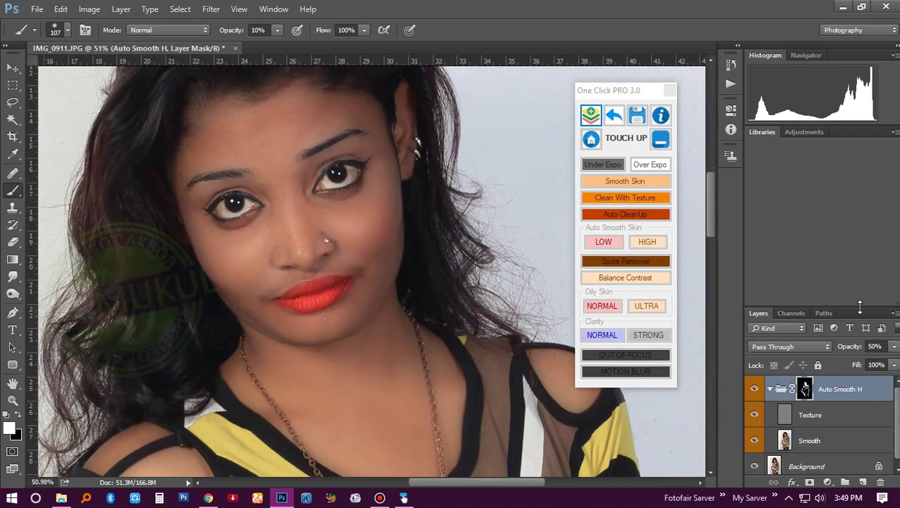
Select the Texture and Smooth layers in Auto Smooth H while checking the arm and face
drag(859, 304, 852, 222)
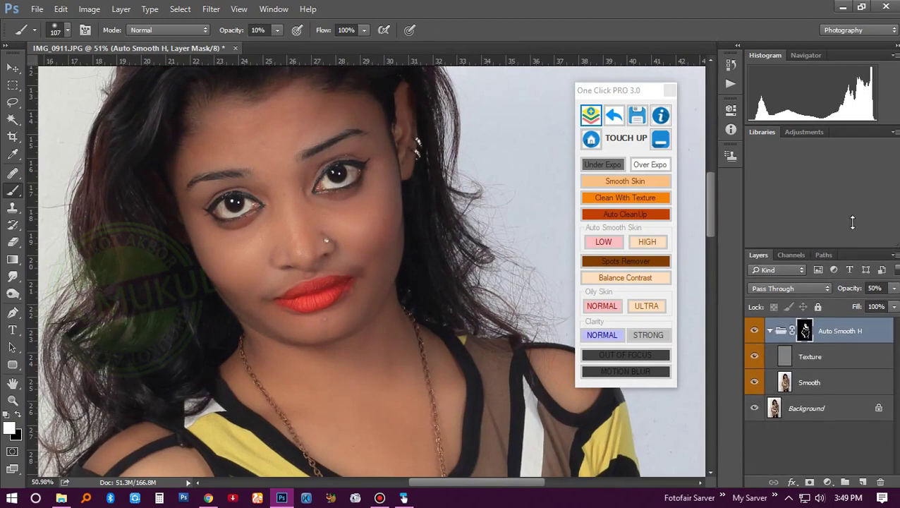
click(814, 358)
click(829, 382)
click(829, 361)
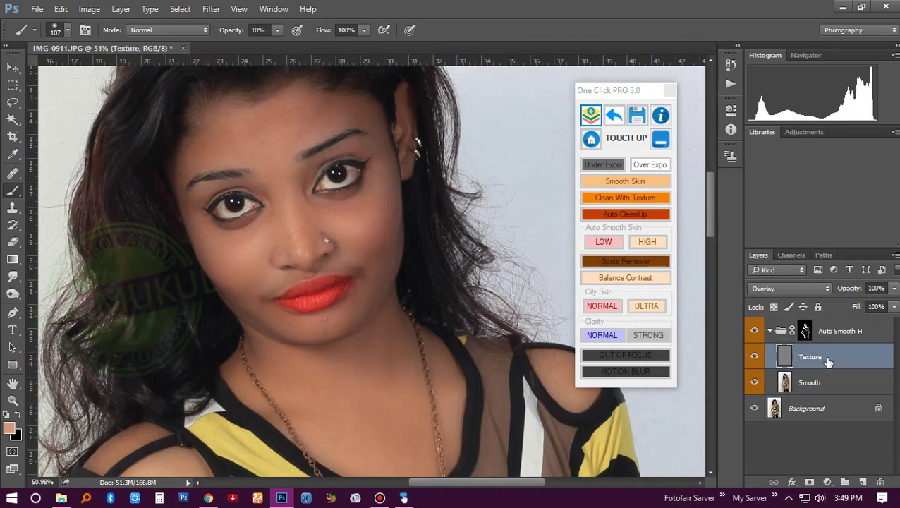
drag(401, 321, 395, 141)
mouse_move(433, 367)
mouse_down()
mouse_move(272, 245)
mouse_move(438, 243)
mouse_up()
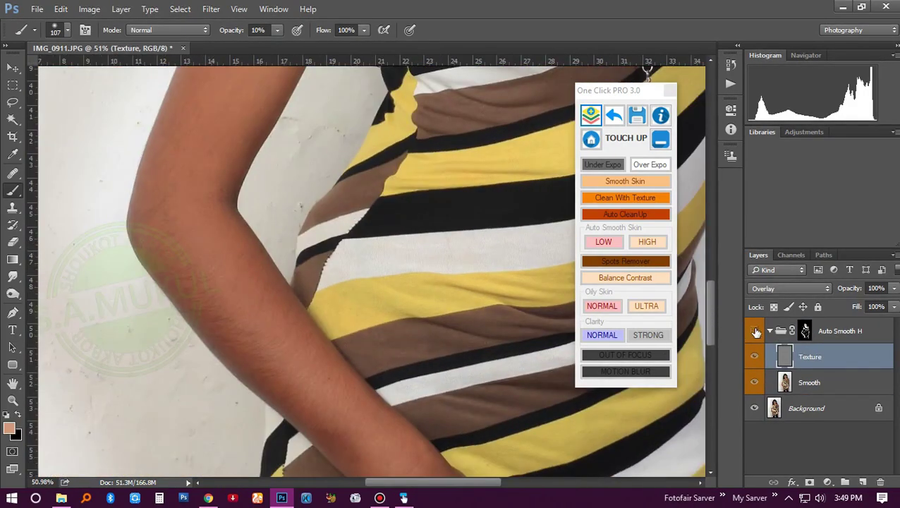
mouse_move(297, 347)
mouse_down()
mouse_move(469, 237)
mouse_move(236, 307)
mouse_up()
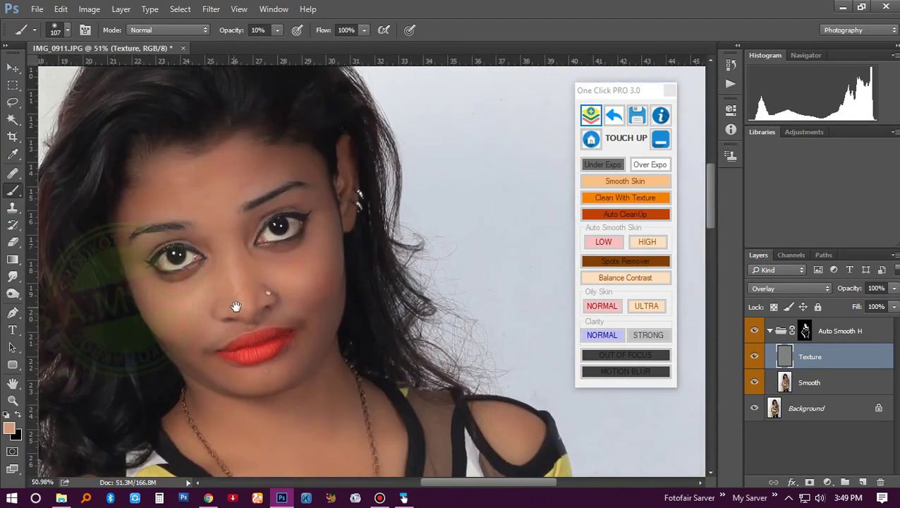
Toggle the Auto Smooth H group's visibility to compare the portrait before and after smoothing
click(755, 331)
click(755, 331)
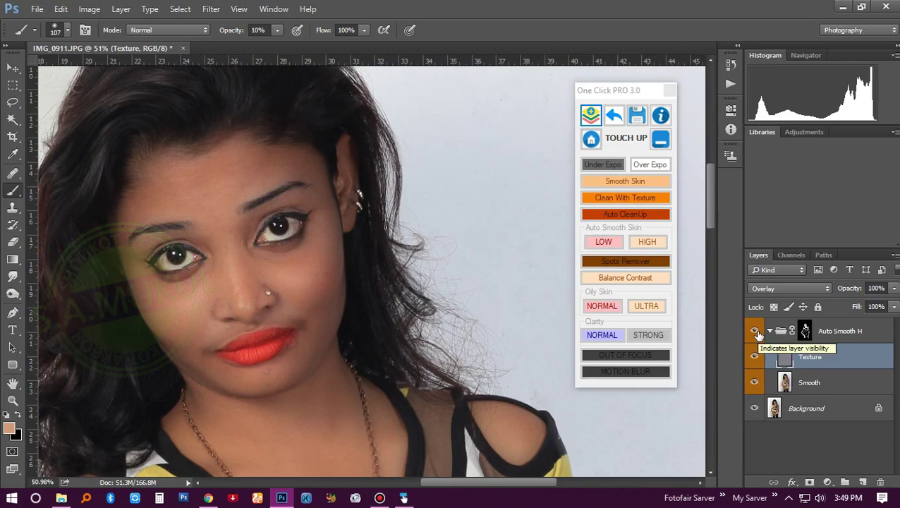
click(755, 331)
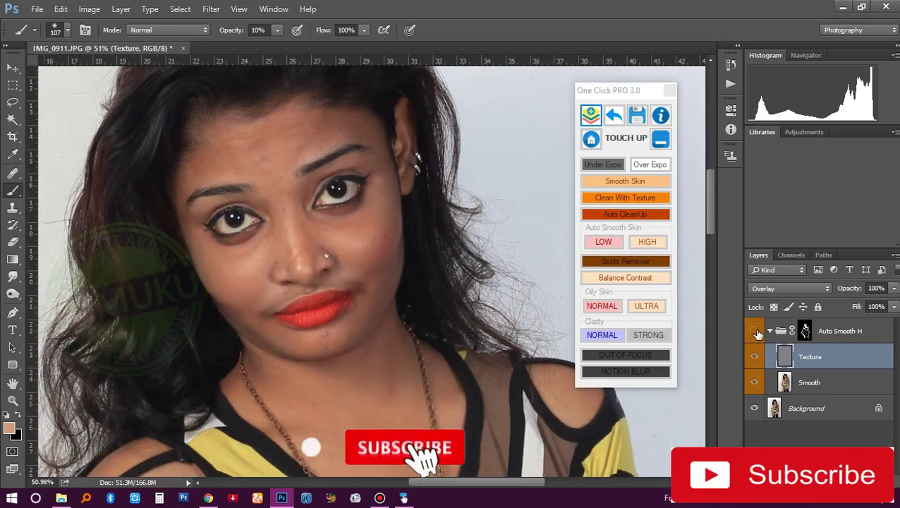
click(754, 331)
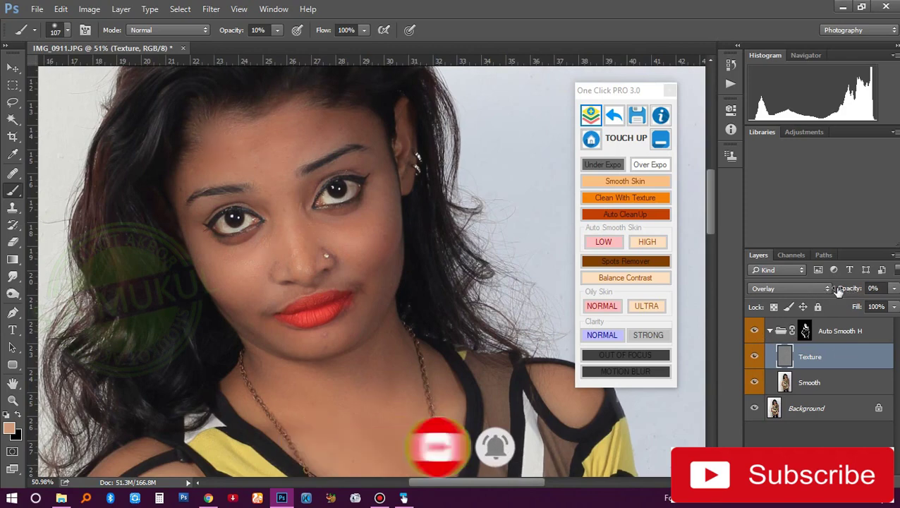
Lower the Smooth layer's opacity and collapse the Auto Smooth H group
click(852, 382)
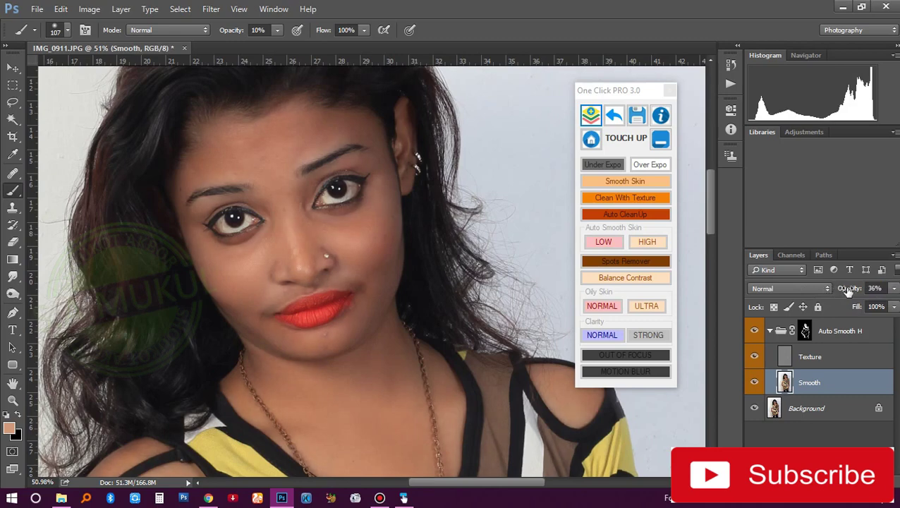
drag(879, 292, 851, 292)
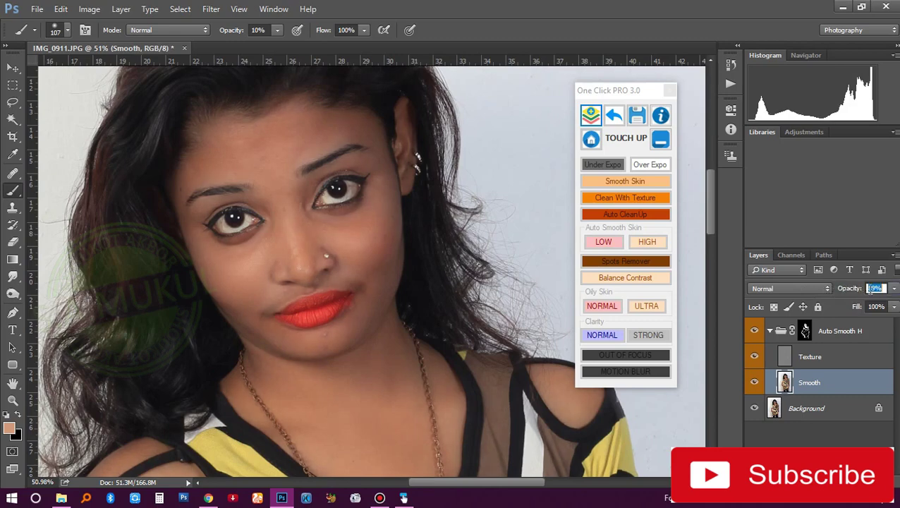
click(770, 332)
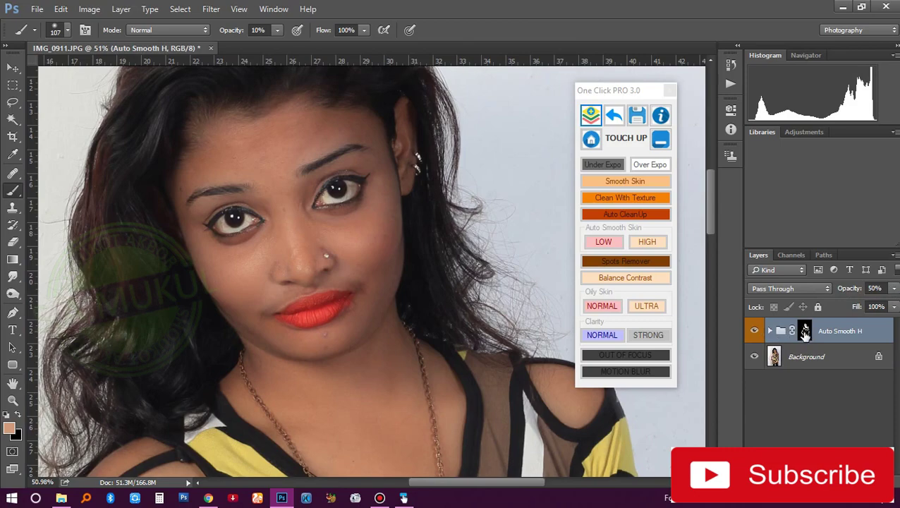
Target the Auto Smooth H group's mask and select the regular Brush tool
click(805, 335)
scroll(286, 242, up, 2)
scroll(285, 242, up, 2)
scroll(286, 242, up, 2)
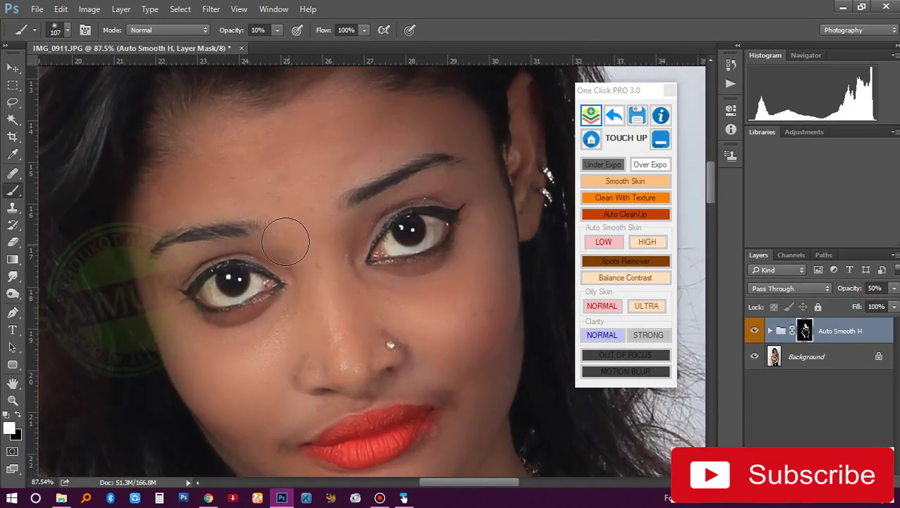
right_click(13, 191)
click(57, 191)
Mask eyes and lips with a black 32%, size-45 brush, then flatten into Background
drag(233, 32, 236, 34)
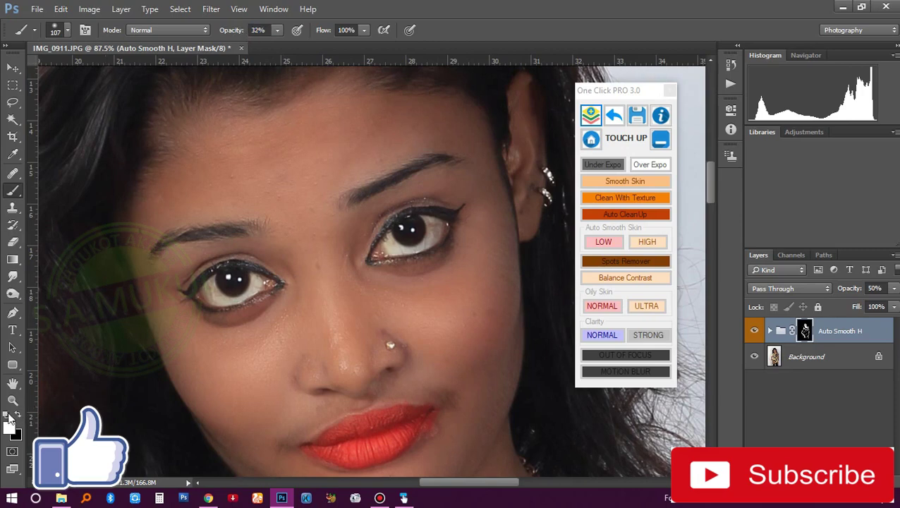
key(x)
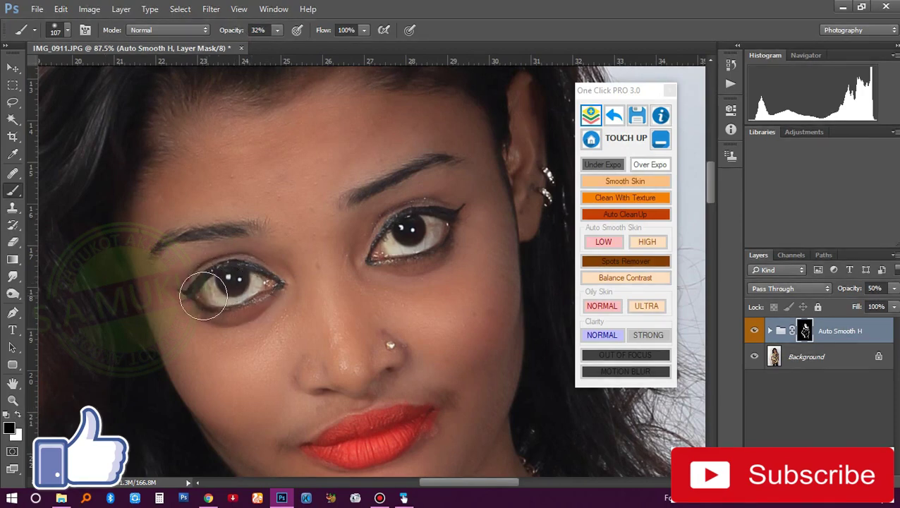
key(bracketleft)
key(bracketleft)
key(bracketleft)
scroll(423, 240, down, 3)
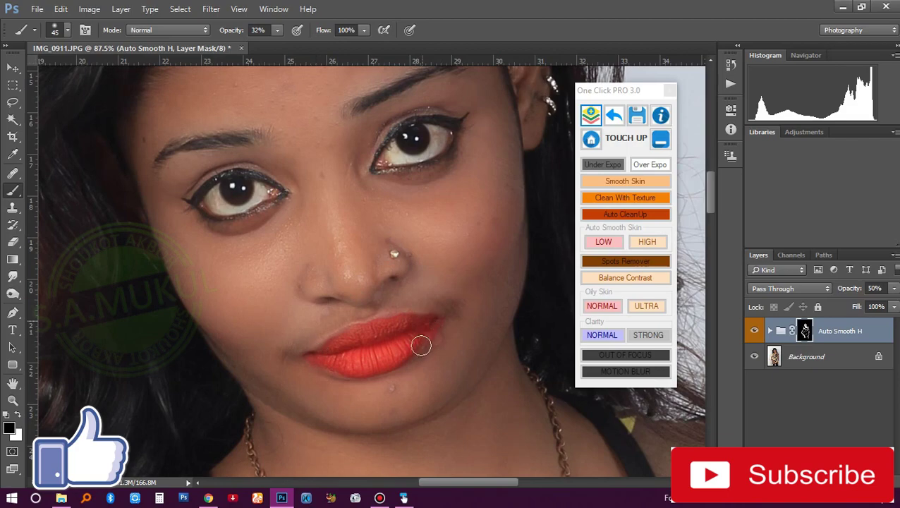
click(595, 121)
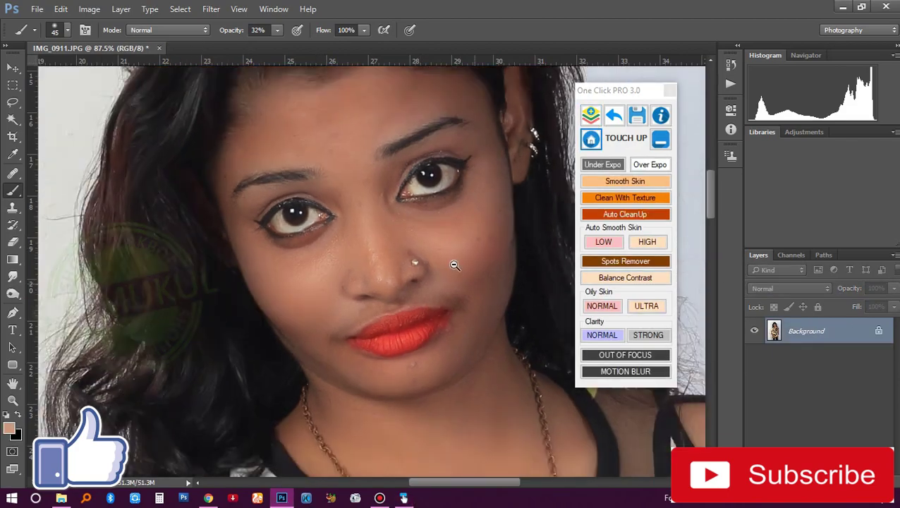
drag(454, 265, 415, 239)
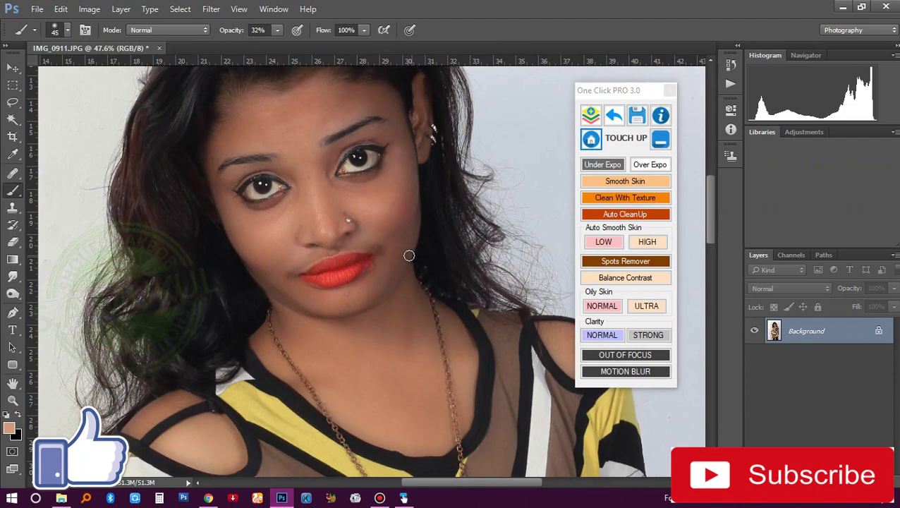
Fit the portrait on screen, zoom toward the face, and show One Click's LIGHT-WB tools
right_click(331, 227)
click(366, 237)
click(455, 243)
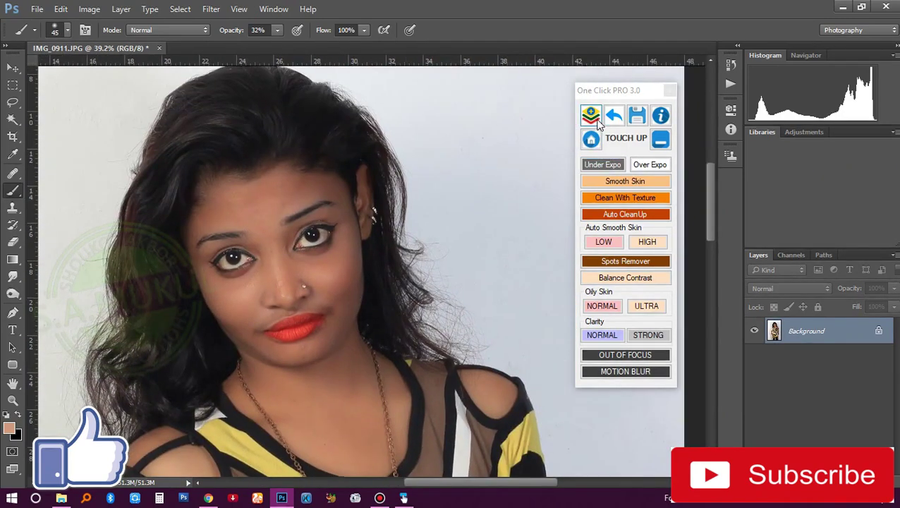
click(594, 139)
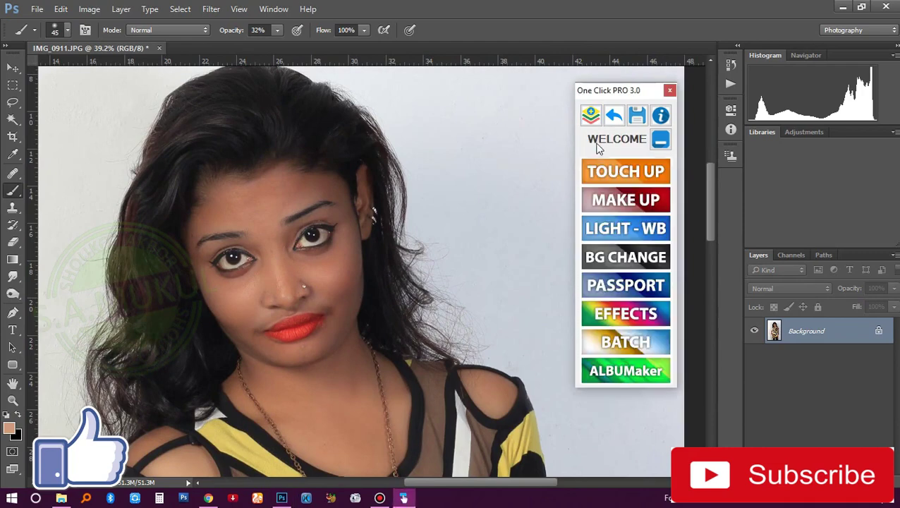
click(635, 233)
click(632, 235)
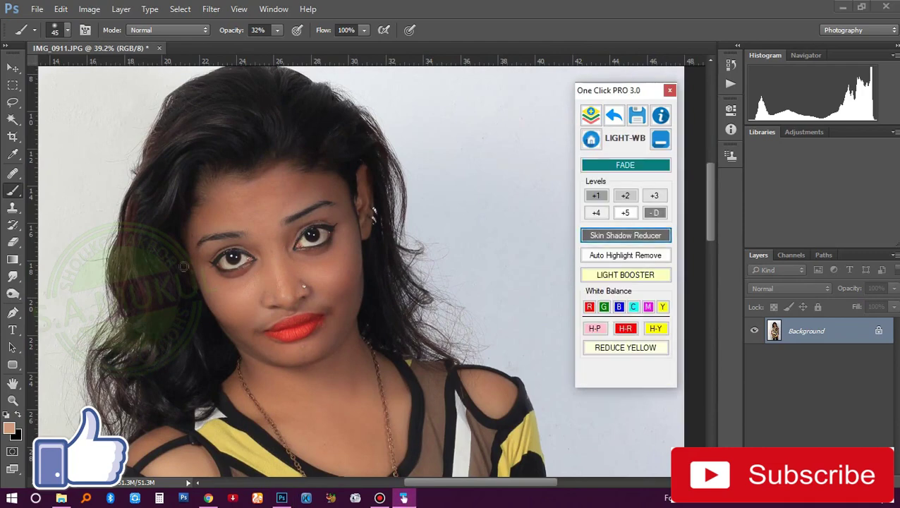
Apply One Click's Skin Shadow reduction and zoom in on the model's face
click(624, 236)
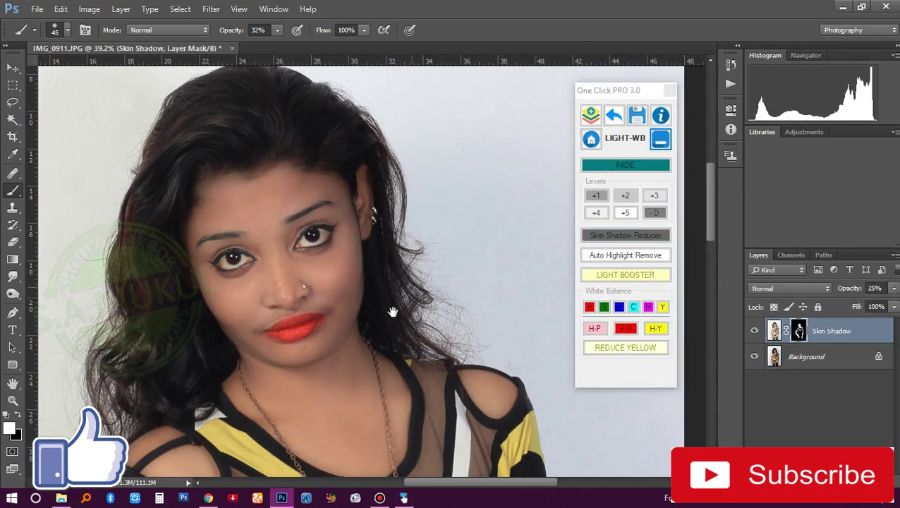
drag(393, 312, 412, 248)
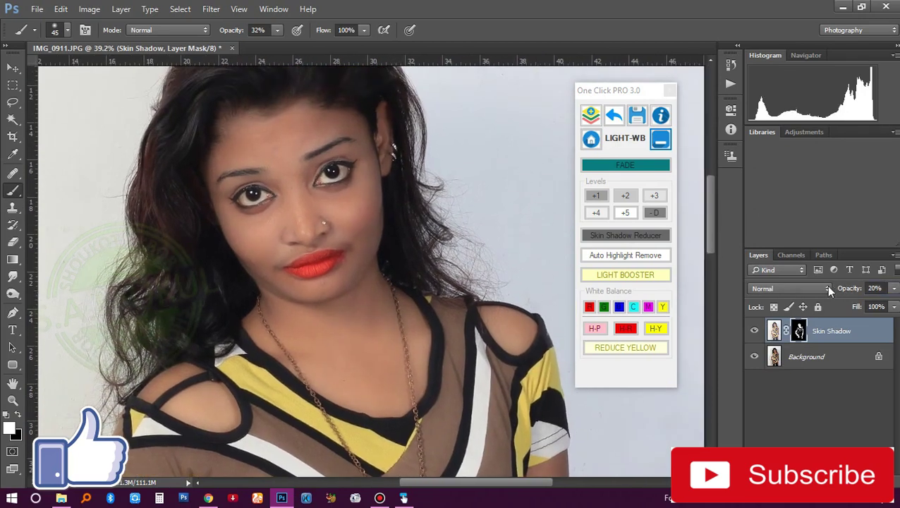
key(ctrl+0)
ctrl+click(499, 276)
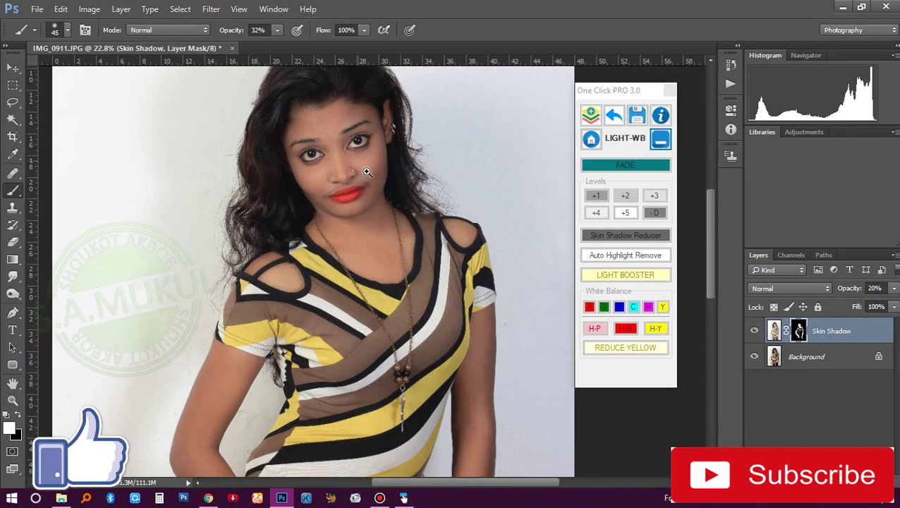
drag(367, 171, 386, 217)
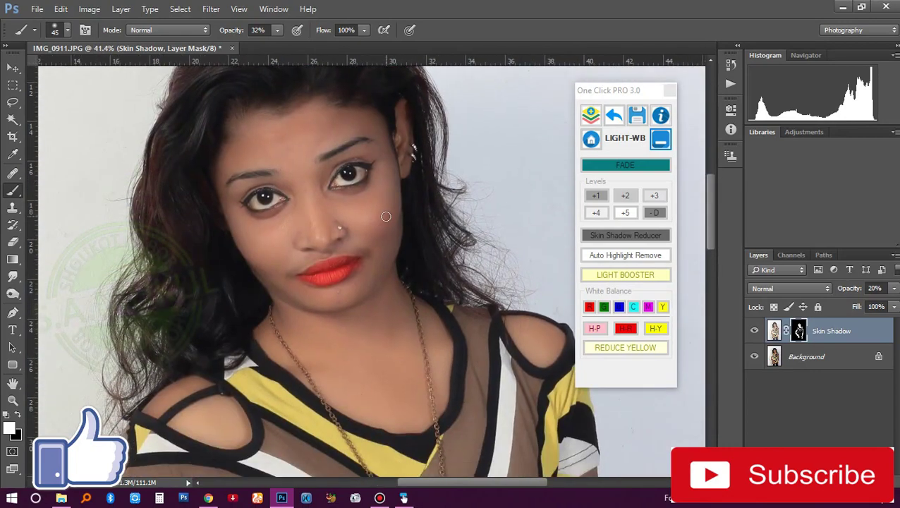
click(621, 157)
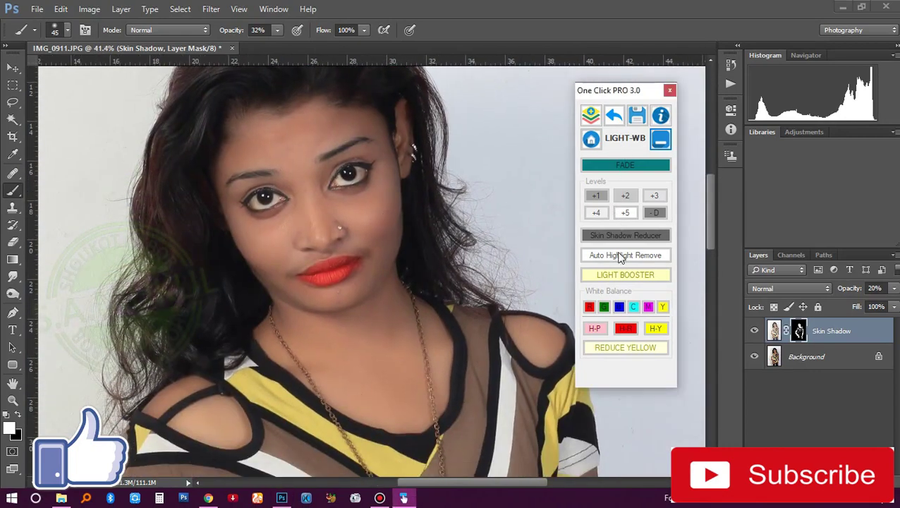
Toggle the Skin Shadow layer's visibility to compare, leaving it visible at 20% opacity
click(755, 331)
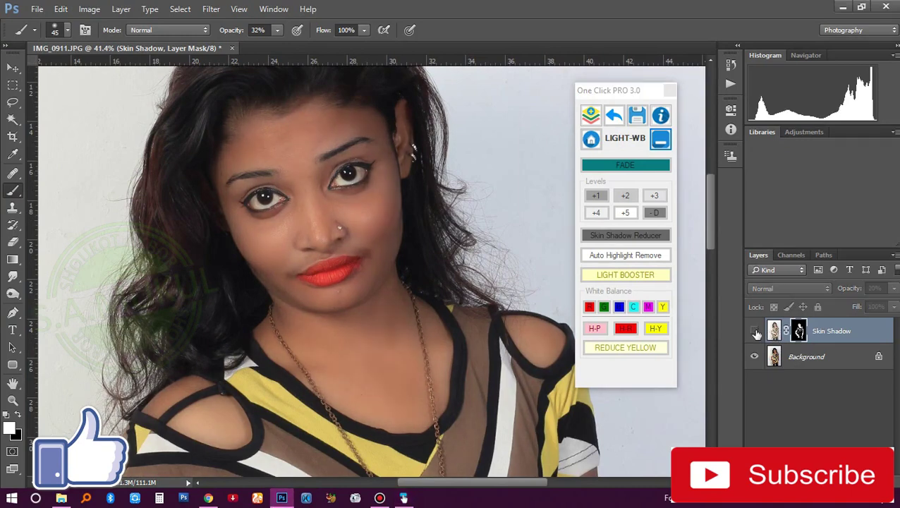
click(755, 331)
click(755, 331)
click(754, 331)
Merge the Skin Shadow fix into Background and brighten the portrait with Levels +1
click(591, 139)
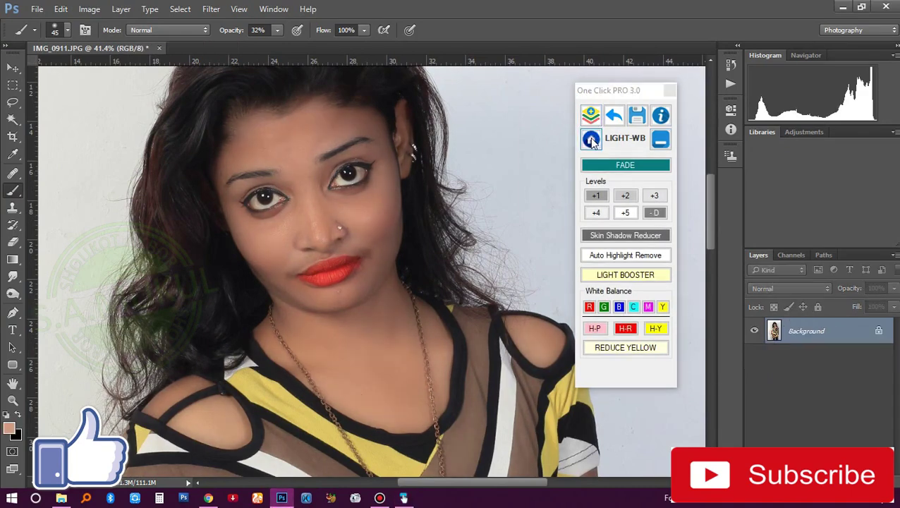
click(613, 220)
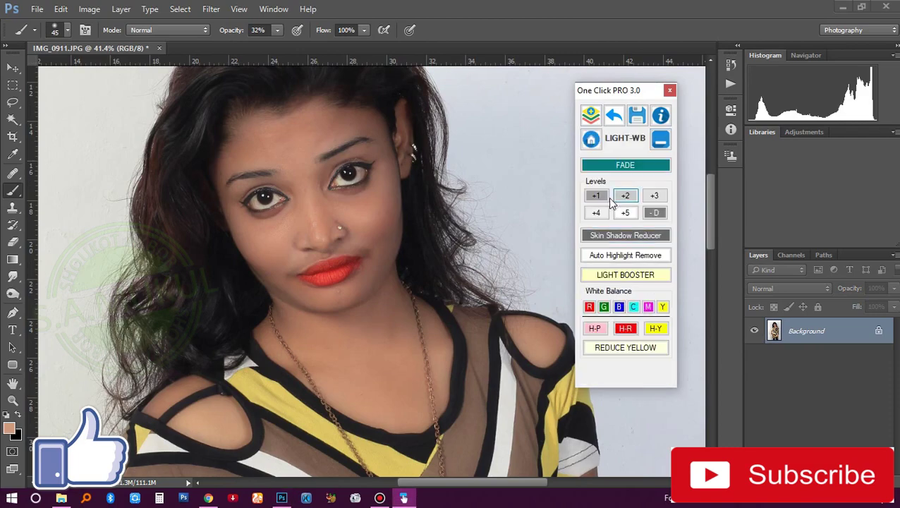
click(597, 196)
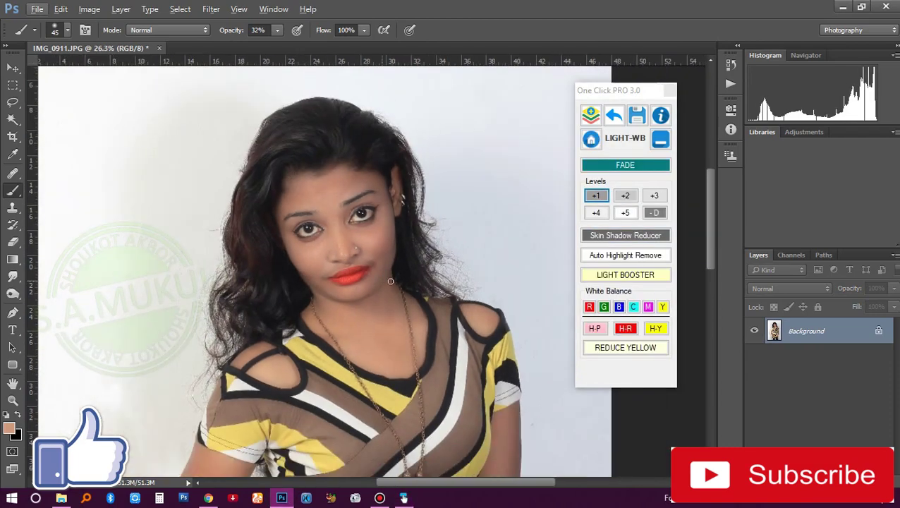
drag(390, 281, 393, 230)
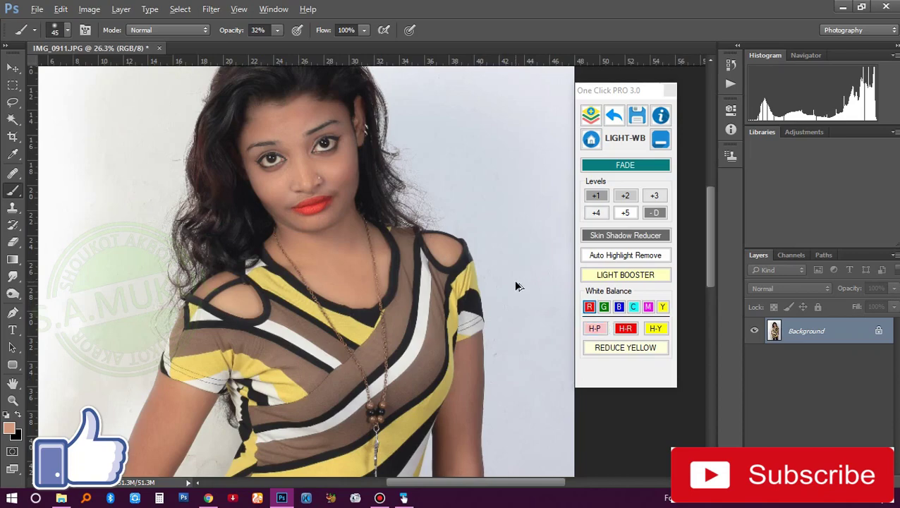
drag(476, 256, 481, 235)
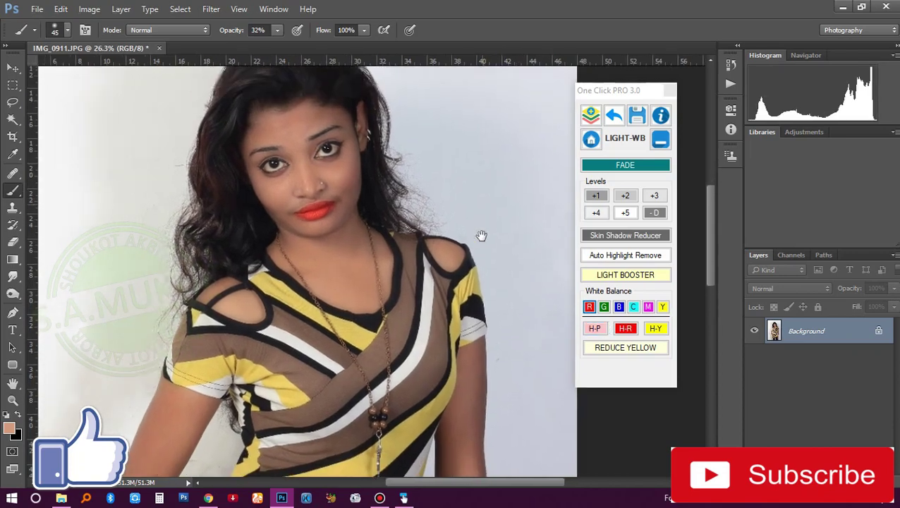
Adjust the input levels in the Ctrl+L Levels dialog and inspect the result
key(ctrl+l)
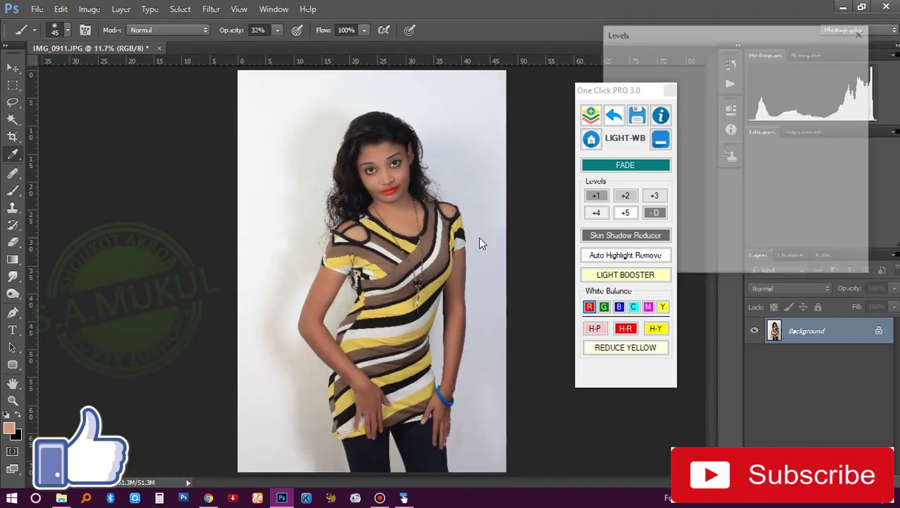
drag(610, 91, 538, 87)
click(653, 197)
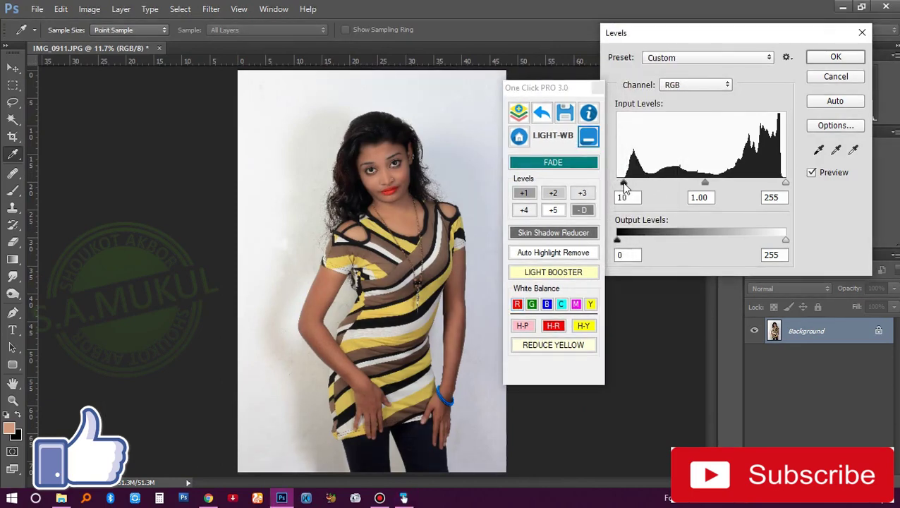
click(856, 62)
key(b)
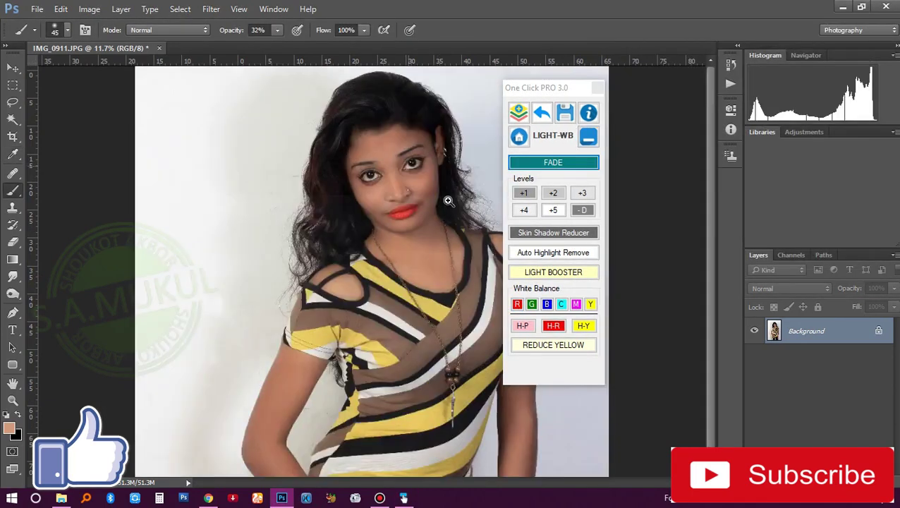
alt+scroll(414, 249, up, 5)
alt+scroll(415, 249, up, 2)
alt+scroll(431, 242, up, 2)
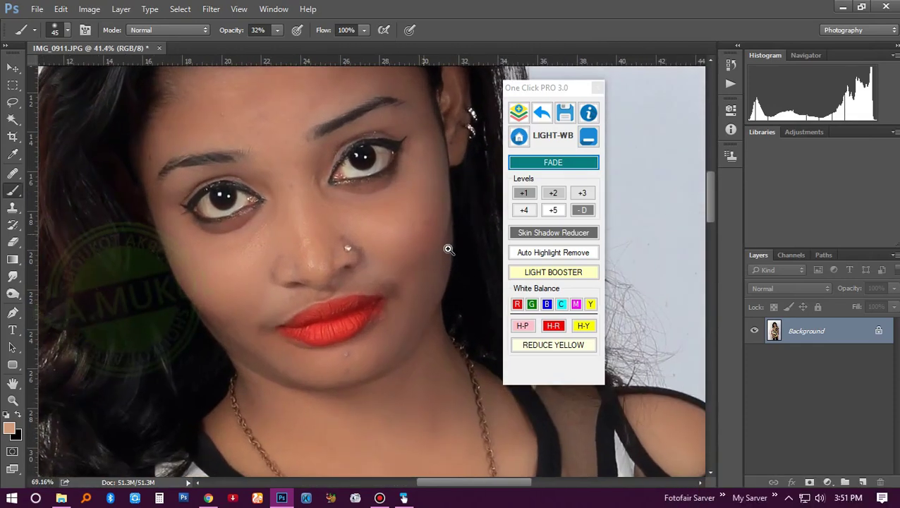
alt+scroll(433, 281, up, 2)
alt+scroll(433, 276, down, 2)
alt+scroll(423, 219, down, 1)
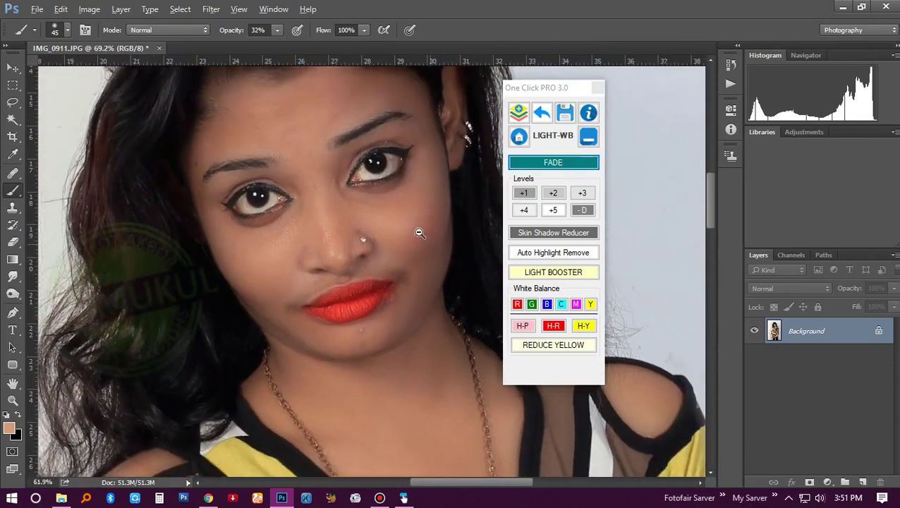
alt+scroll(410, 247, down, 1)
alt+scroll(381, 268, down, 1)
alt+scroll(364, 267, down, 2)
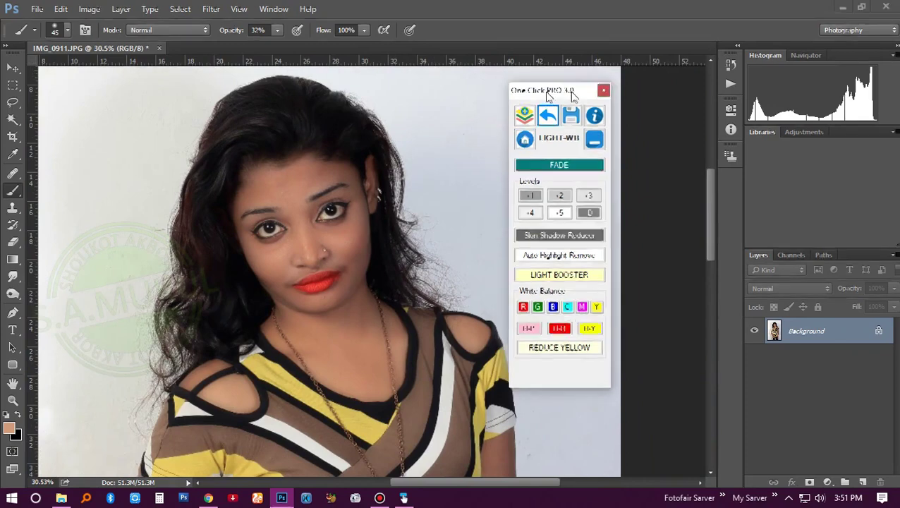
drag(542, 93, 615, 94)
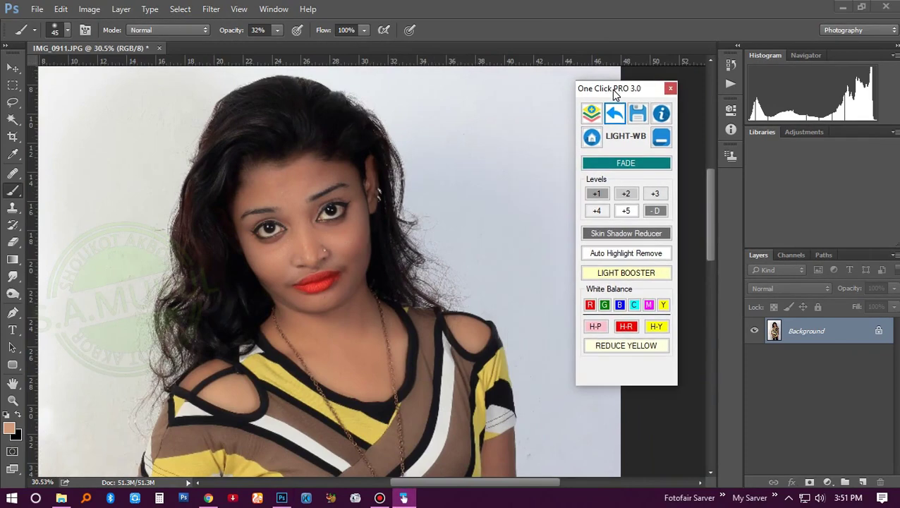
Apply One Click's REDUCE YELLOW to remove the portrait's yellow cast
click(623, 345)
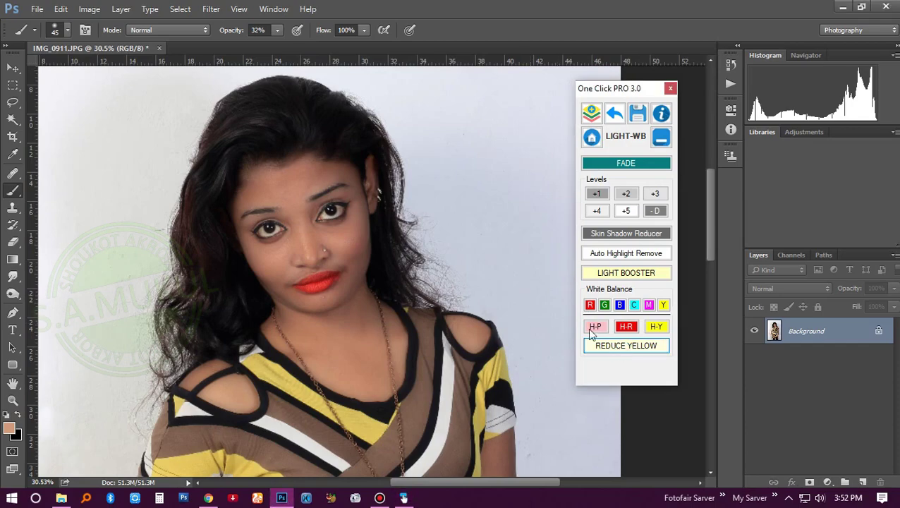
alt+scroll(403, 242, down, 1)
alt+scroll(404, 241, down, 1)
alt+scroll(403, 242, up, 1)
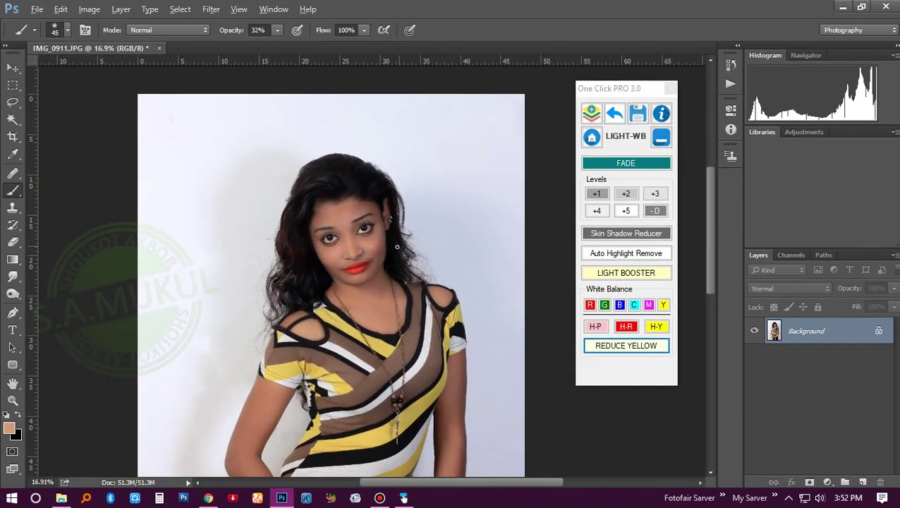
Show One Click's MAKE UP tools, zoom in on the face, then zoom back out
click(591, 136)
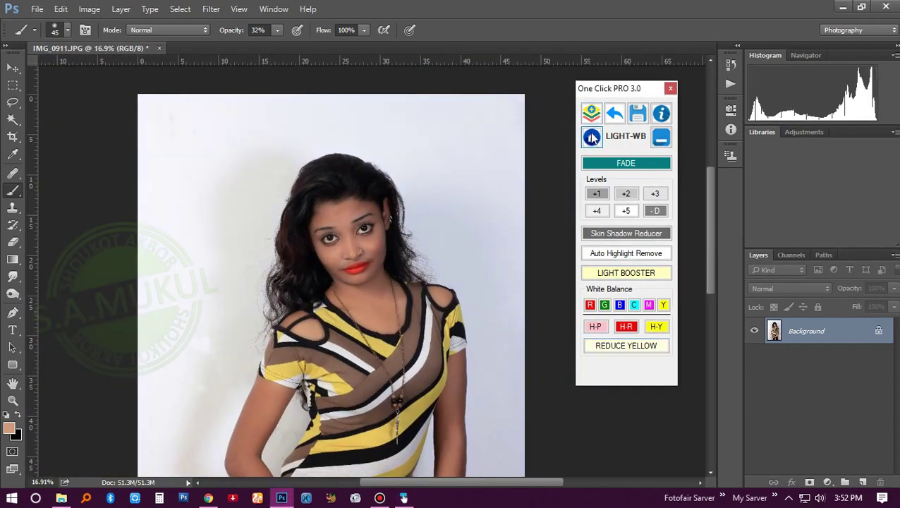
click(601, 197)
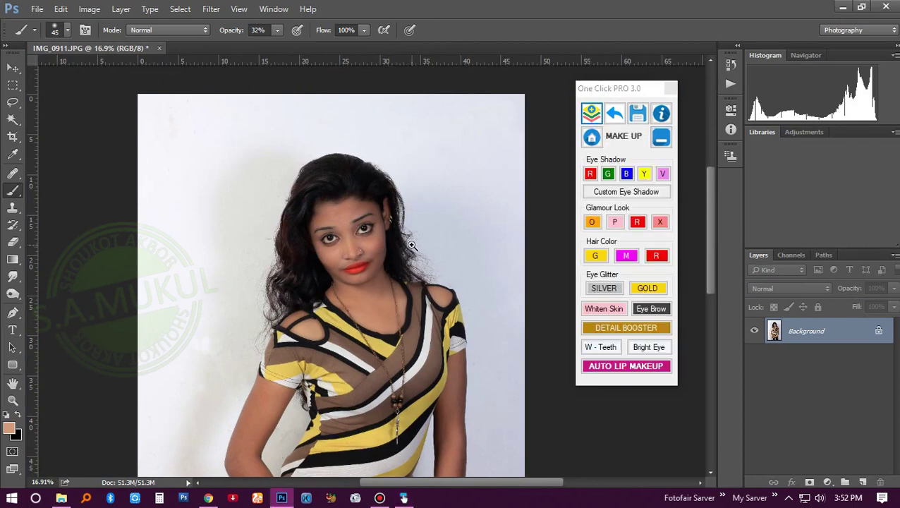
mouse_move(411, 244)
mouse_down()
mouse_move(325, 259)
mouse_move(376, 280)
mouse_up()
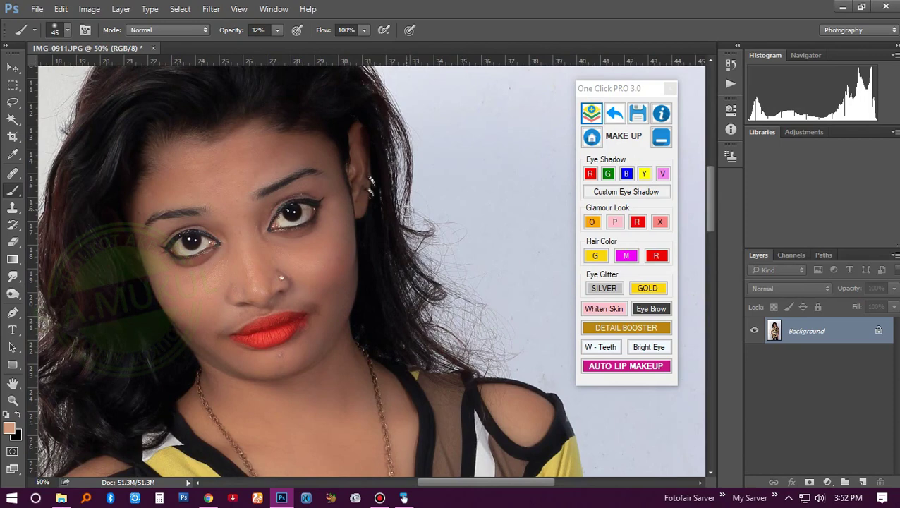
scroll(362, 321, down, 1)
scroll(364, 316, down, 1)
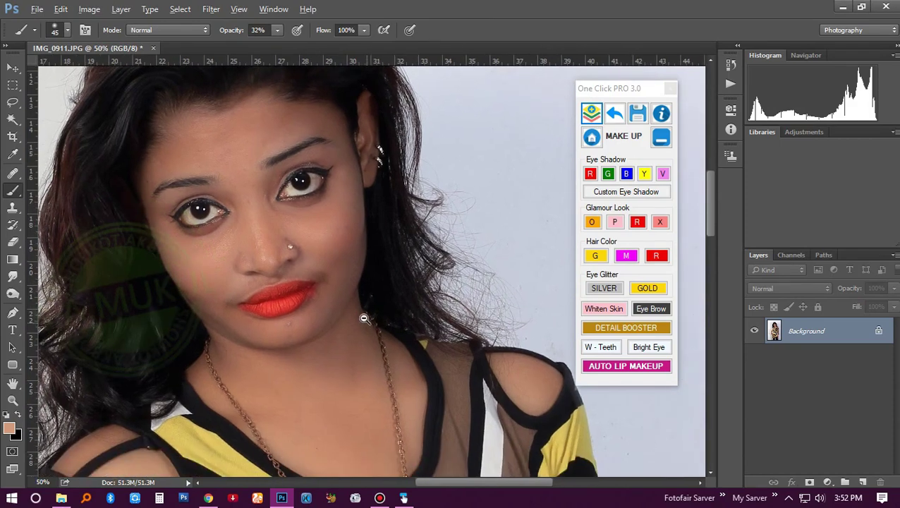
scroll(341, 301, down, 1)
scroll(370, 323, down, 1)
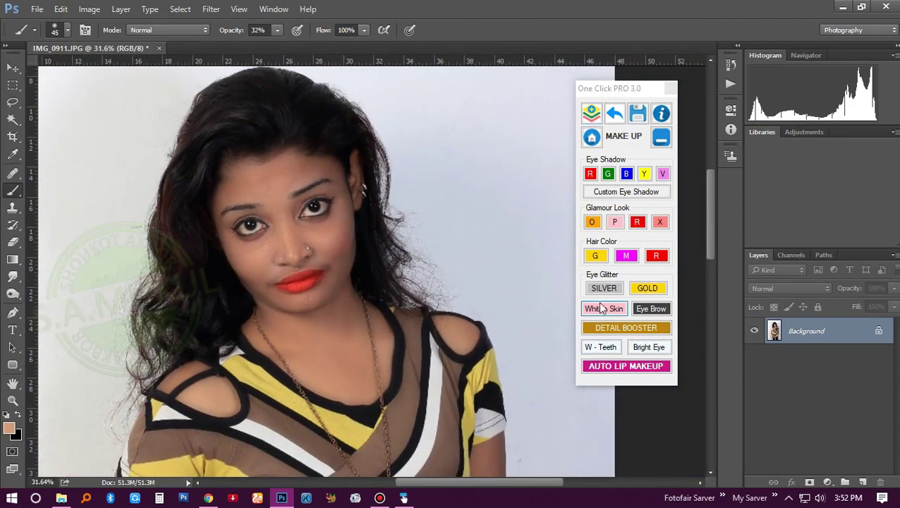
Apply One Click's Whiten Skin and switch its layer blend mode to Hard Light
click(603, 309)
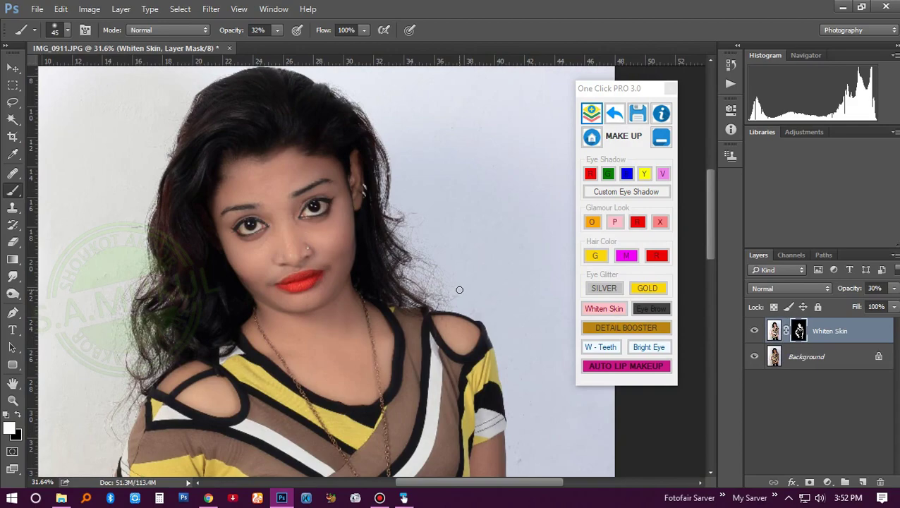
scroll(368, 297, up, 2)
scroll(342, 297, up, 2)
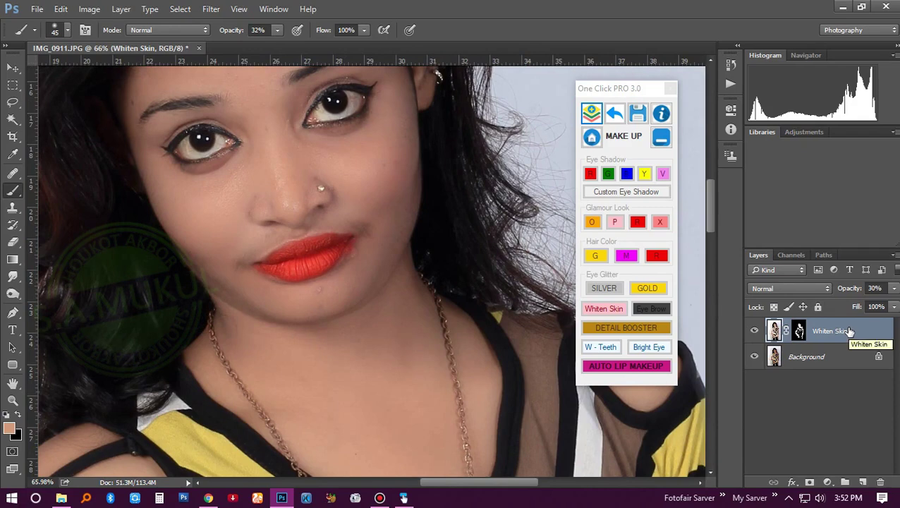
click(787, 289)
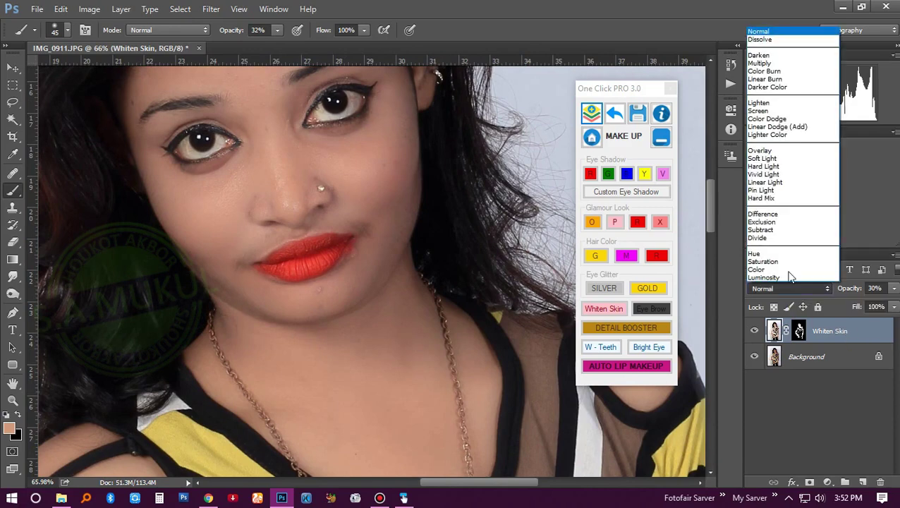
click(775, 161)
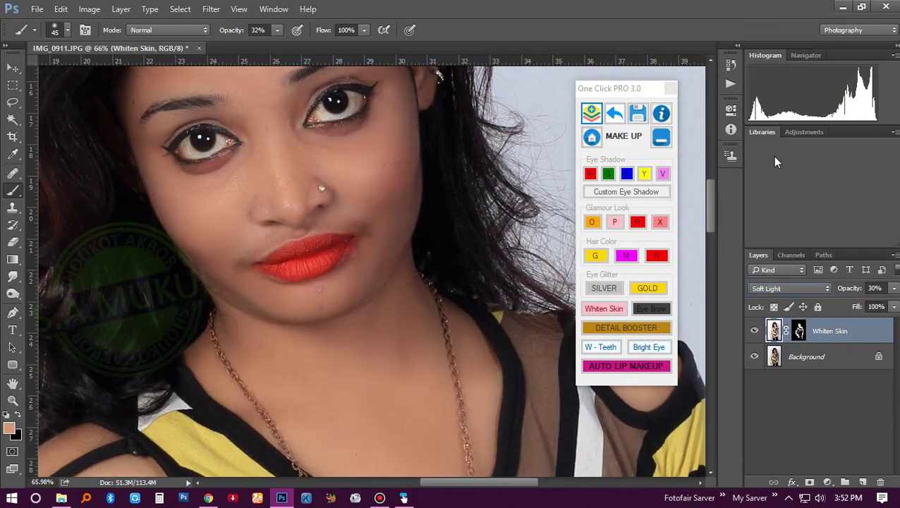
key(ctrl+minus)
key(ctrl+minus)
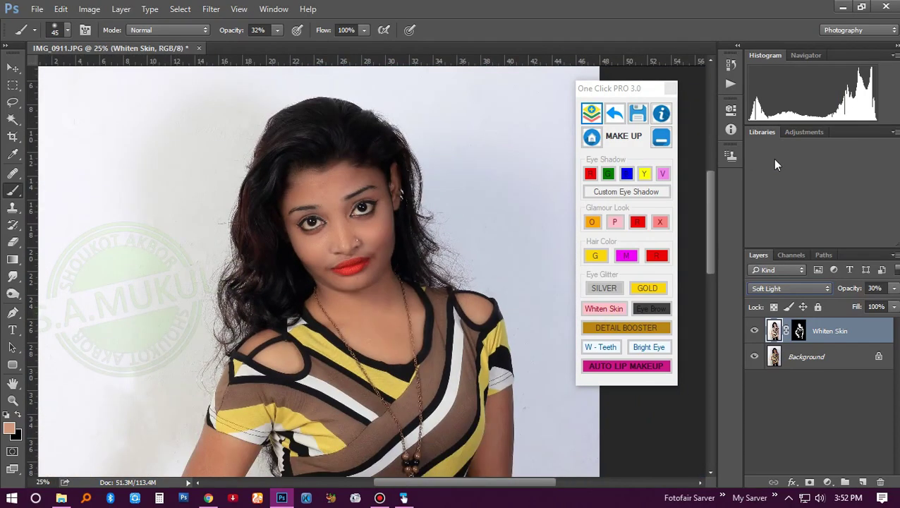
scroll(796, 290, up, 1)
scroll(796, 291, up, 1)
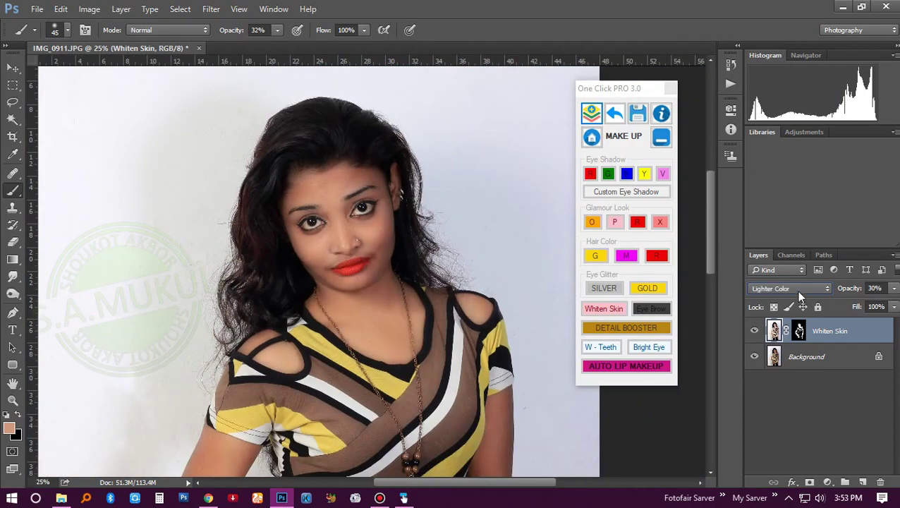
scroll(795, 291, up, 1)
click(795, 290)
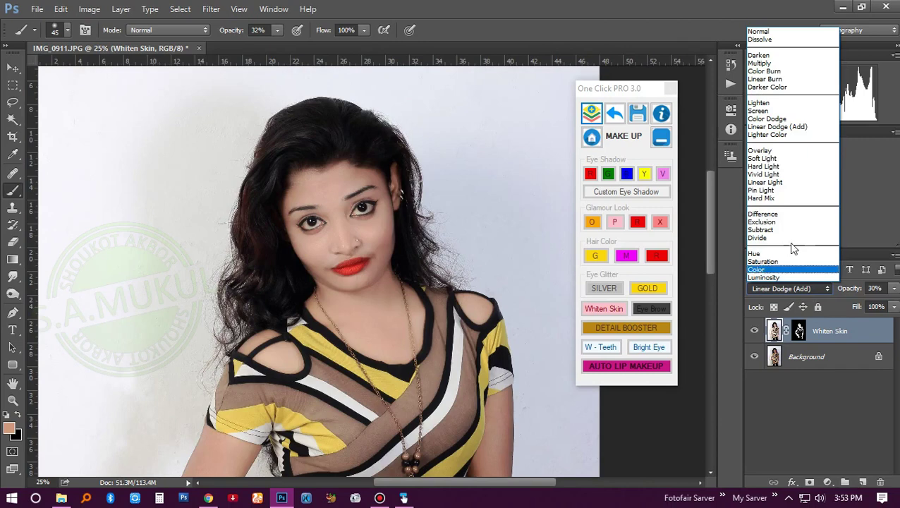
click(780, 163)
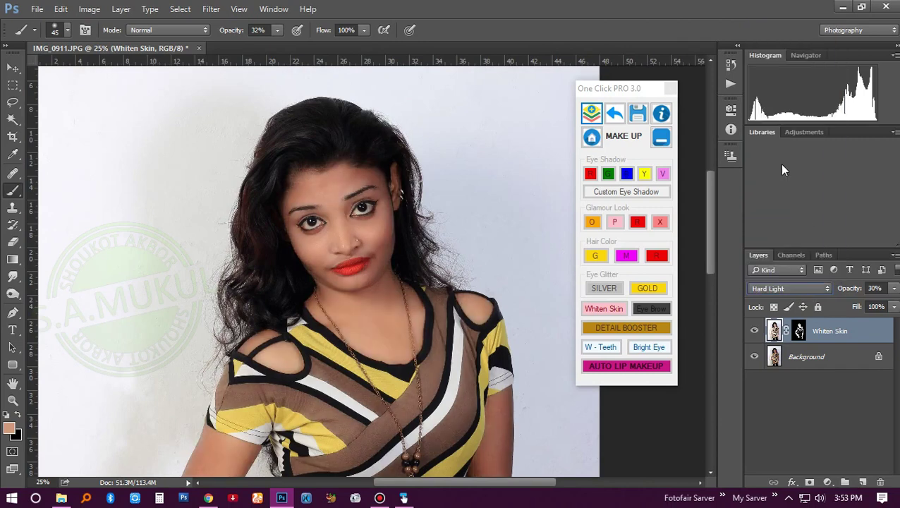
Lower Whiten Skin to 10% opacity, compare it on and off, and flatten into Background
click(894, 288)
drag(867, 291, 856, 291)
text(10)
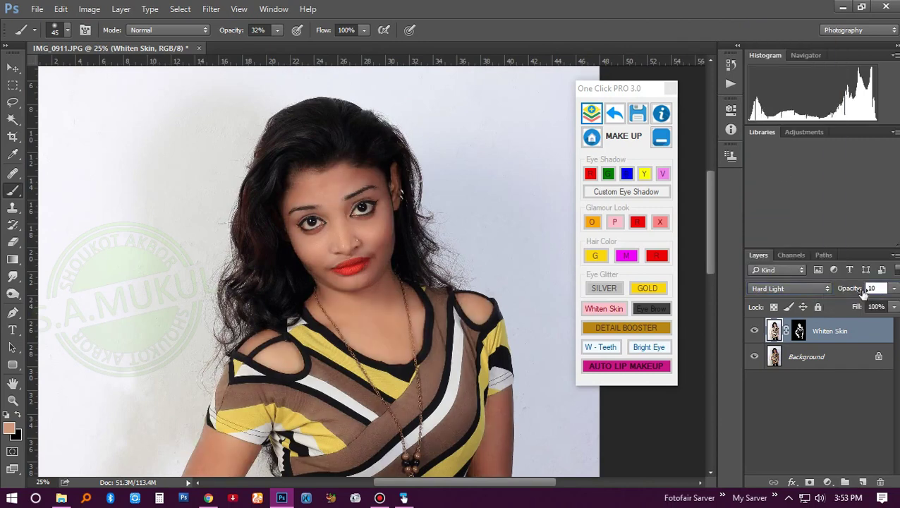
click(752, 331)
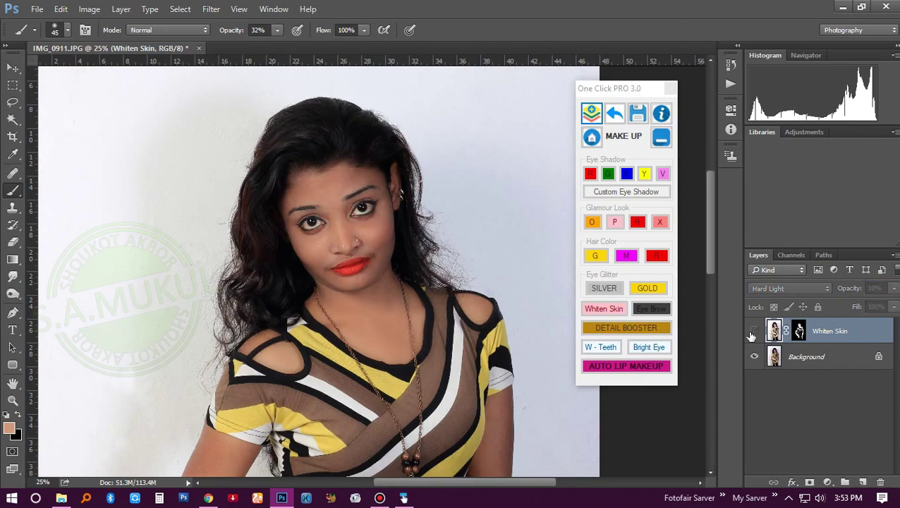
click(753, 331)
click(753, 331)
click(754, 333)
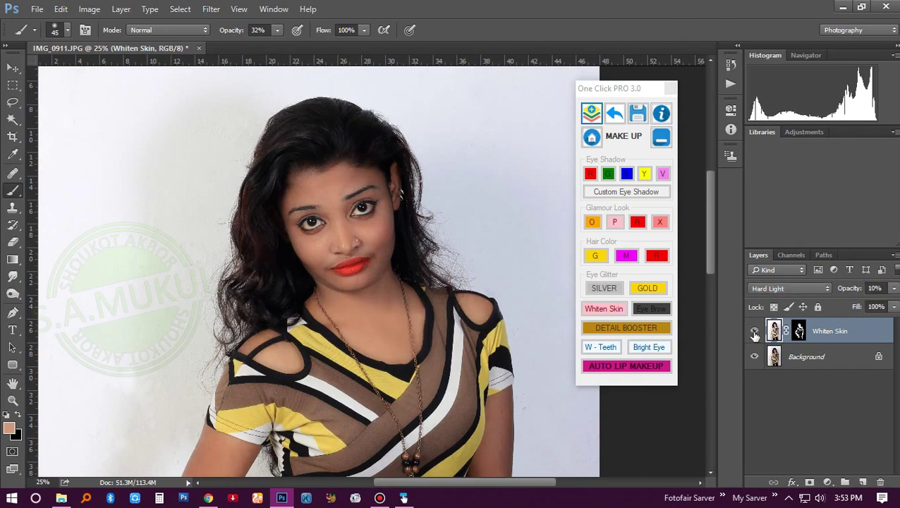
click(592, 115)
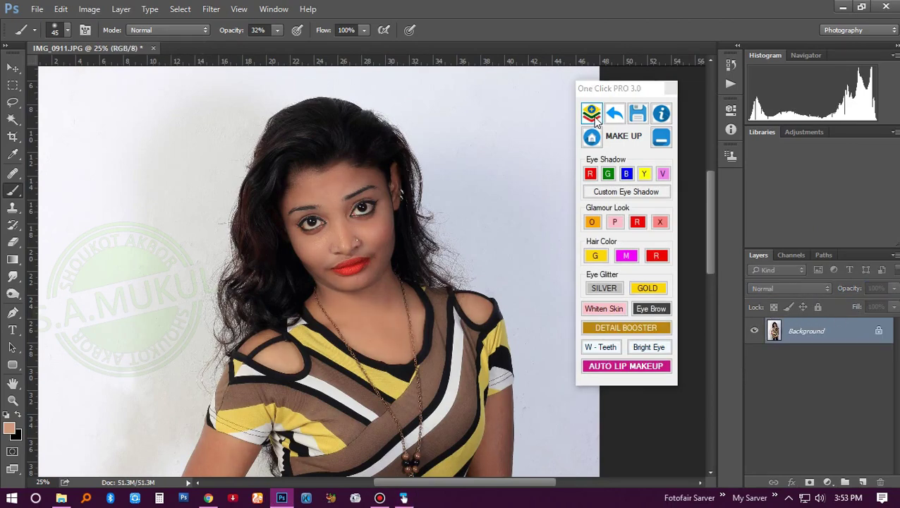
Zoom in on the face and add an Out of Focus layer from One Click PRO's Touch Up menu
drag(339, 213, 415, 259)
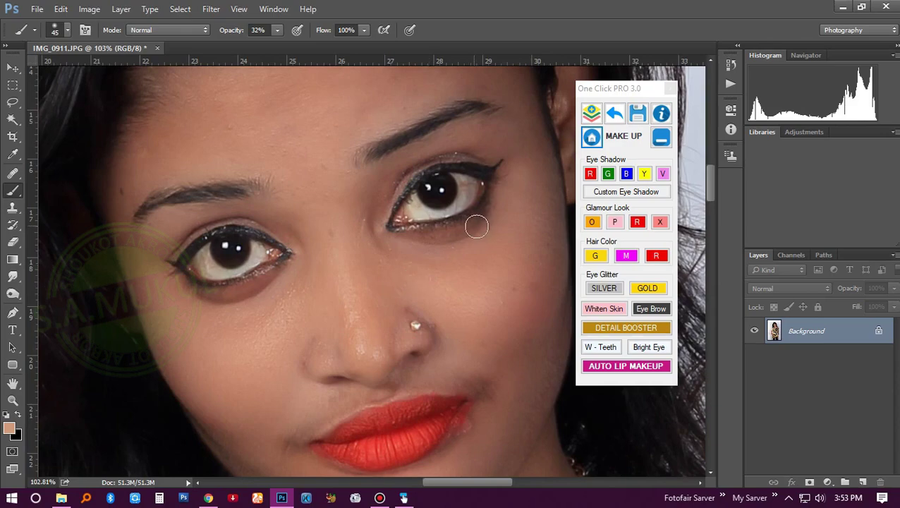
scroll(474, 223, down, 5)
drag(486, 257, 346, 227)
scroll(381, 206, up, 2)
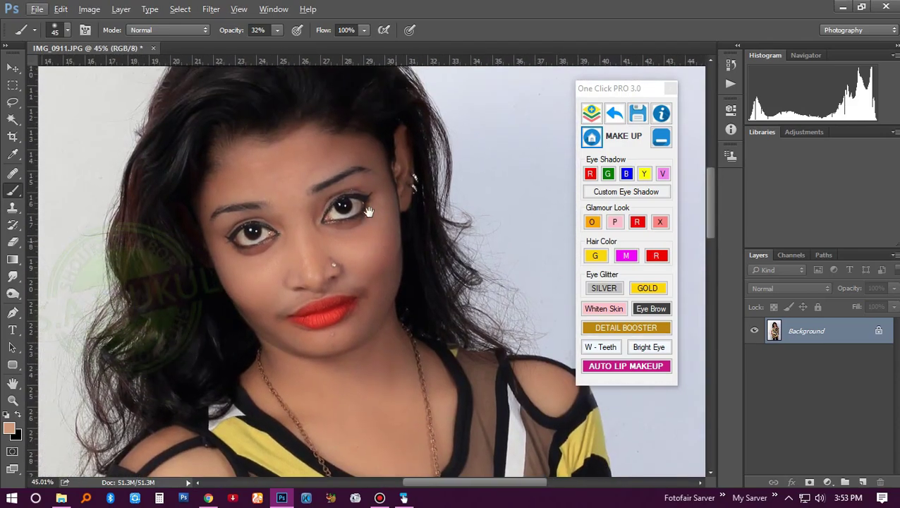
scroll(403, 225, up, 2)
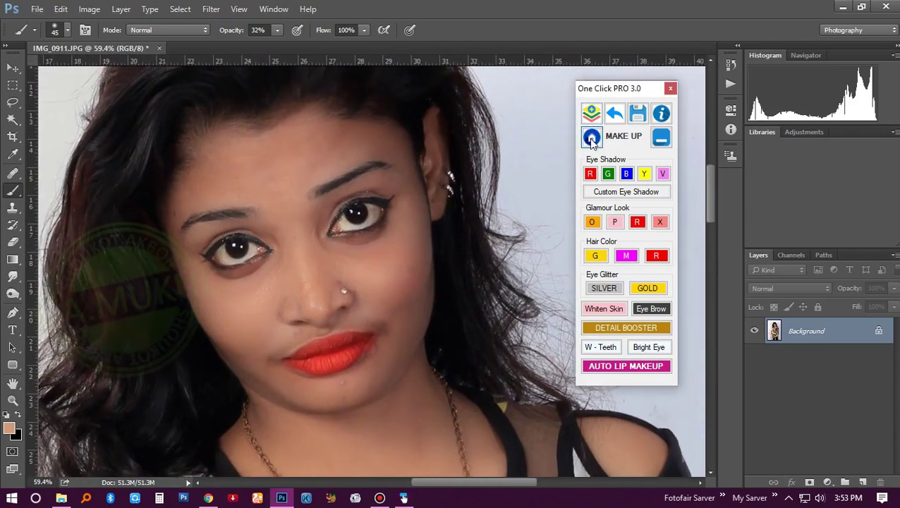
click(591, 137)
click(619, 178)
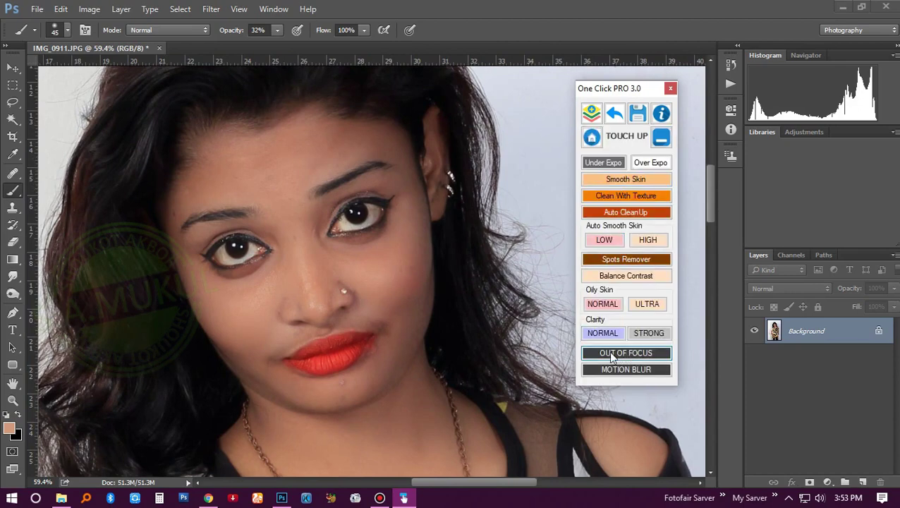
click(624, 355)
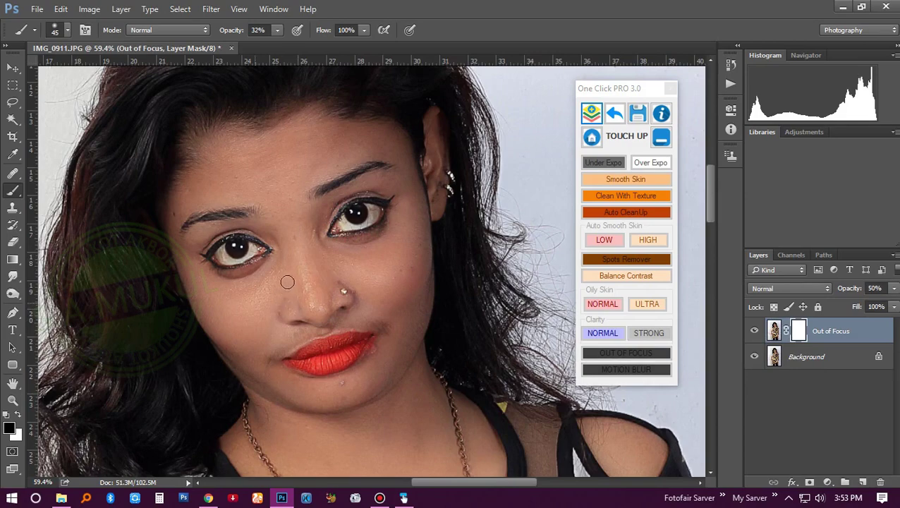
Paint the Out of Focus mask with a 143 px white brush, lower it to 29% opacity, and flatten
drag(285, 293, 305, 298)
key(x)
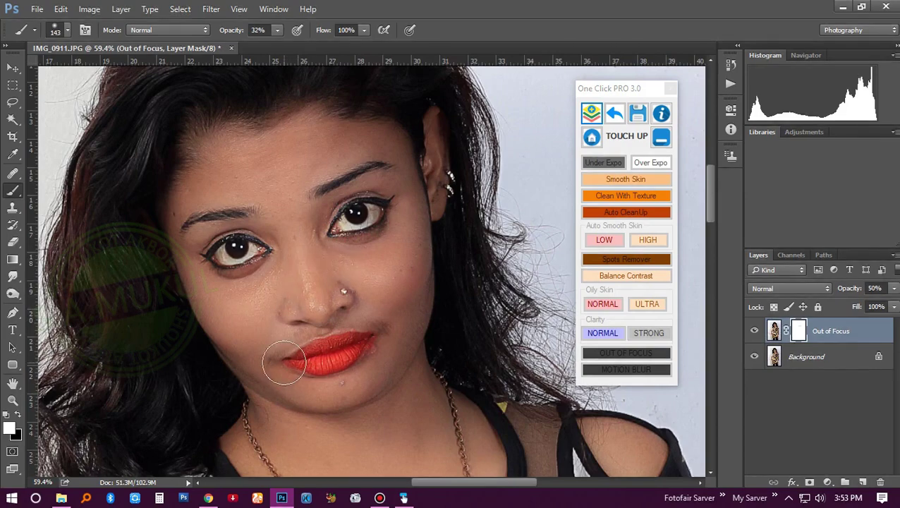
scroll(371, 330, down, 3)
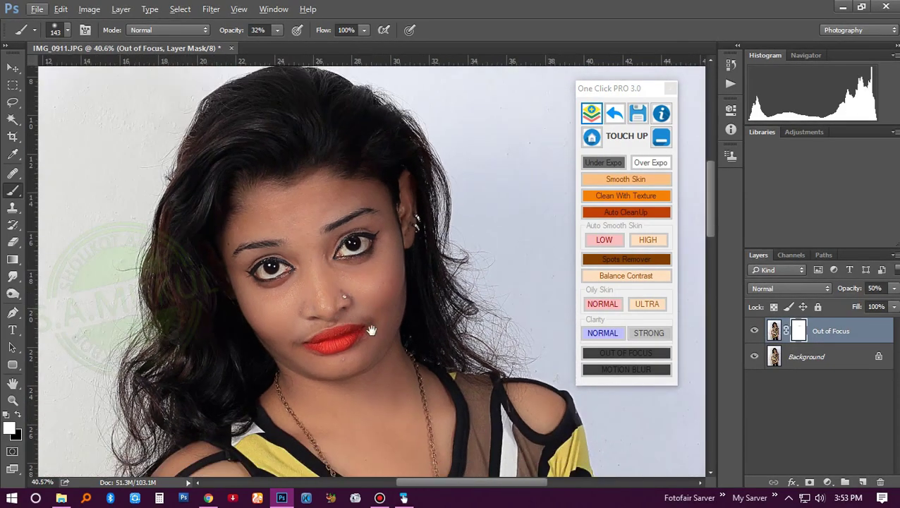
scroll(338, 249, up, 1)
scroll(335, 264, up, 1)
scroll(332, 272, up, 1)
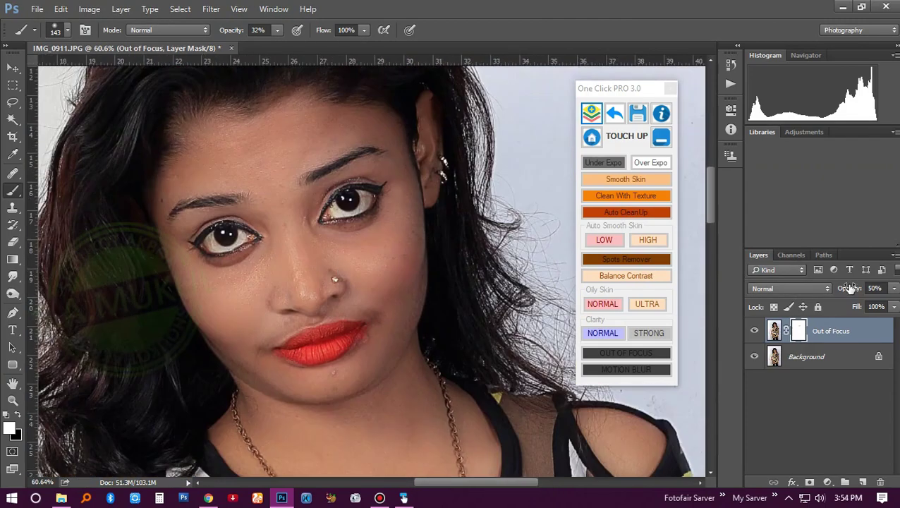
drag(850, 288, 742, 312)
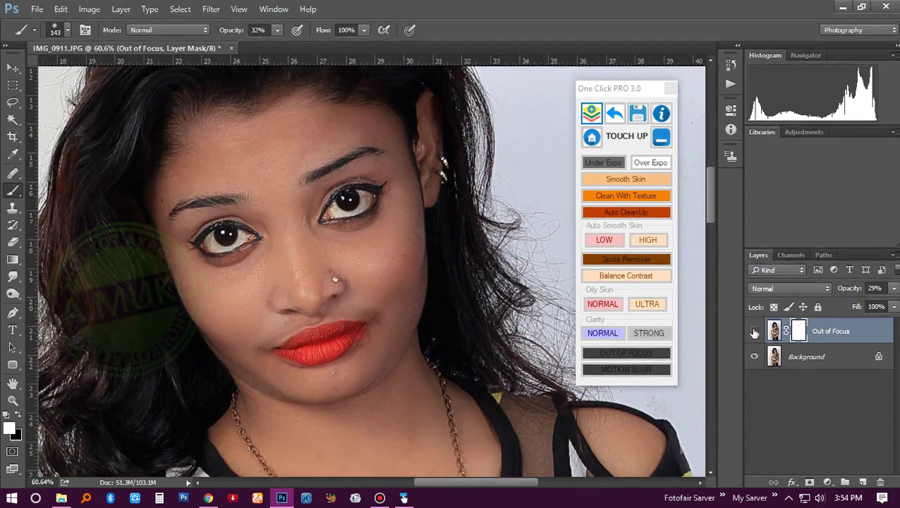
click(591, 114)
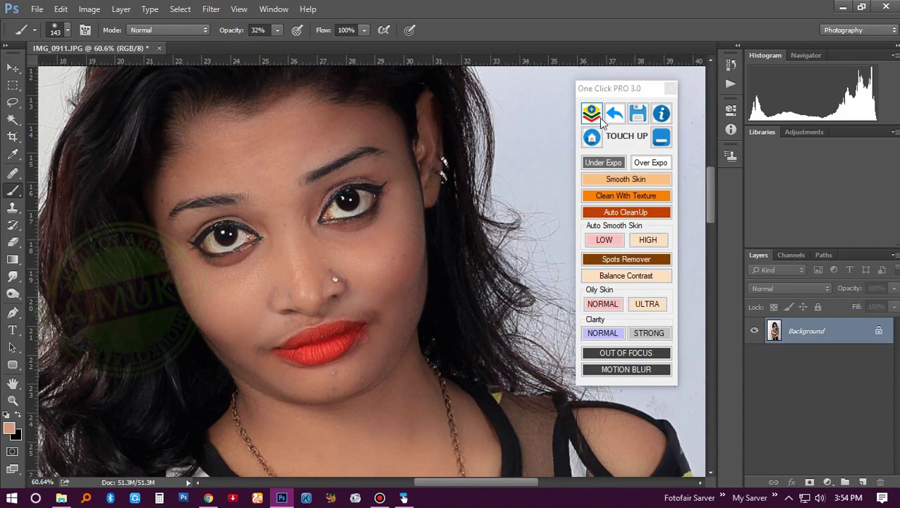
Add a Brighten Eye layer from One Click PRO's Make Up options
click(592, 137)
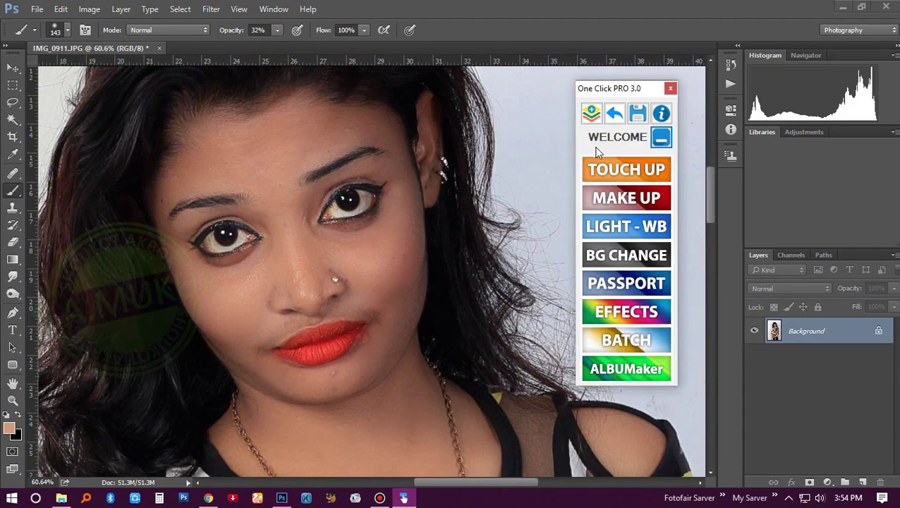
click(624, 203)
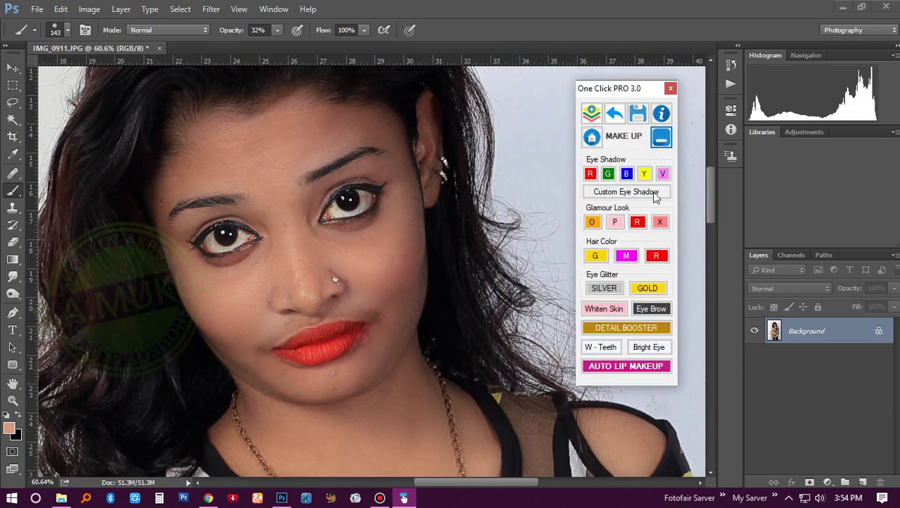
click(655, 197)
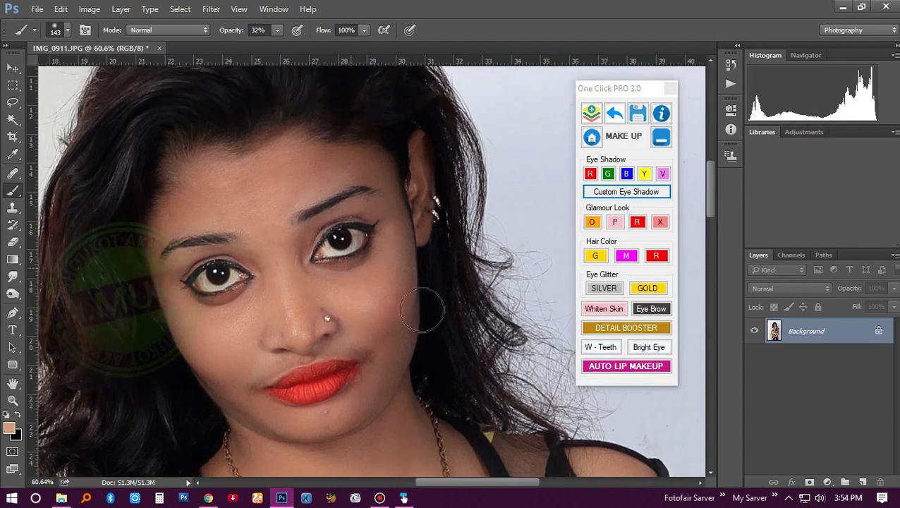
click(648, 347)
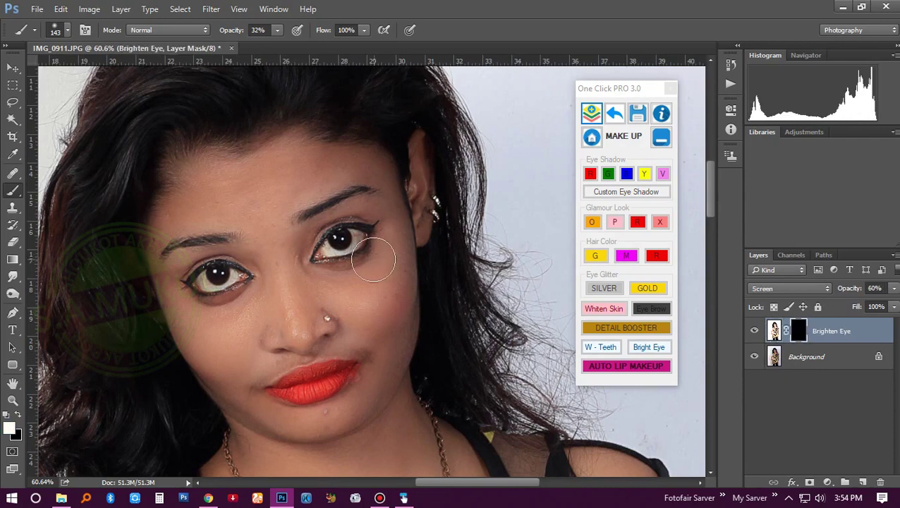
Set the brush to 10% opacity and 50% flow
key(Return)
text(10)
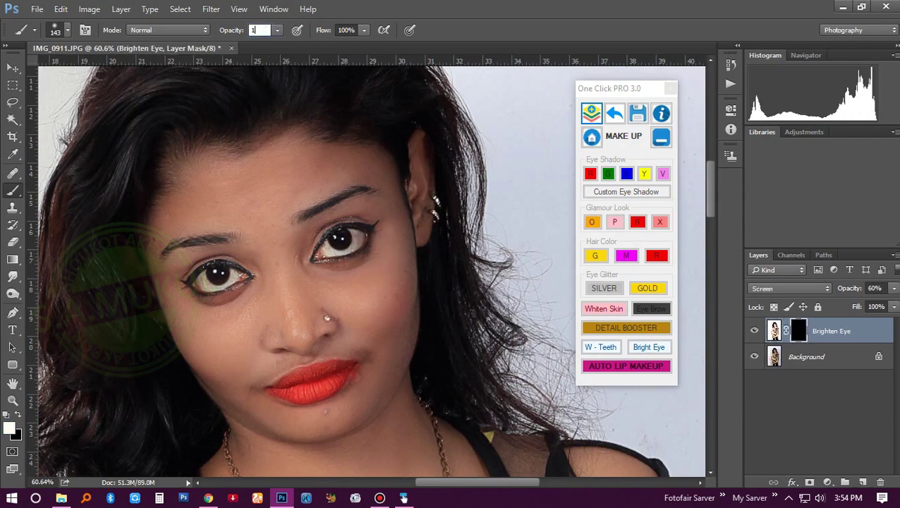
key(Tab)
key(BackSpace)
text(50)
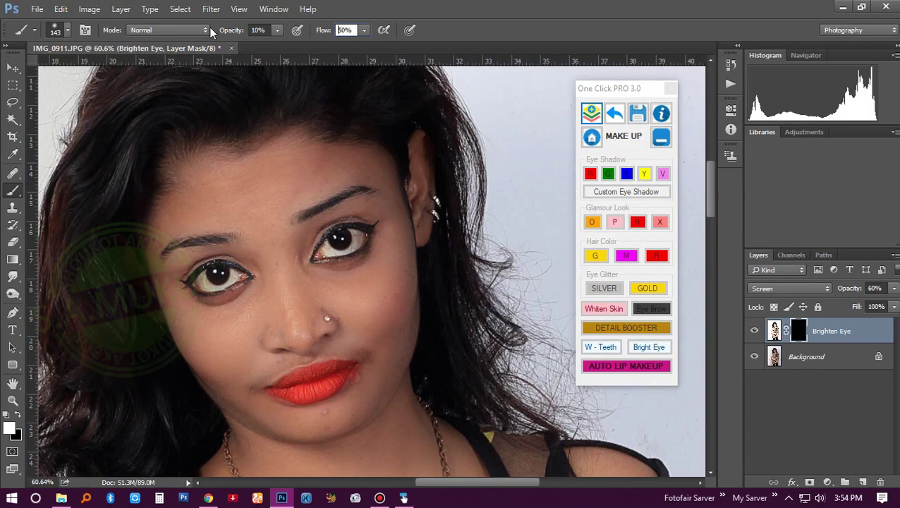
key(Return)
Zoom in and paint over the whites of the right and left eyes
scroll(275, 274, up, 5)
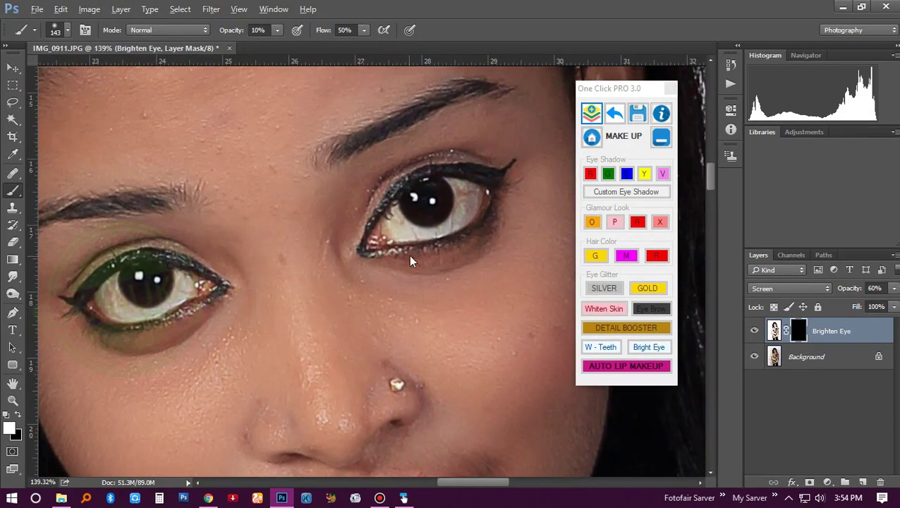
drag(409, 255, 335, 253)
drag(423, 230, 480, 215)
mouse_move(398, 232)
mouse_down()
mouse_move(420, 232)
mouse_move(472, 197)
mouse_move(458, 219)
mouse_move(461, 189)
mouse_up()
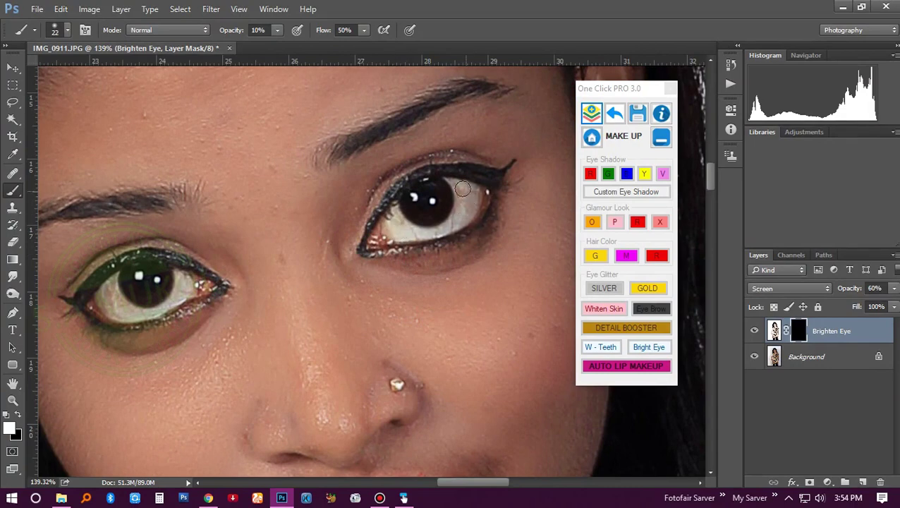
drag(156, 298, 249, 249)
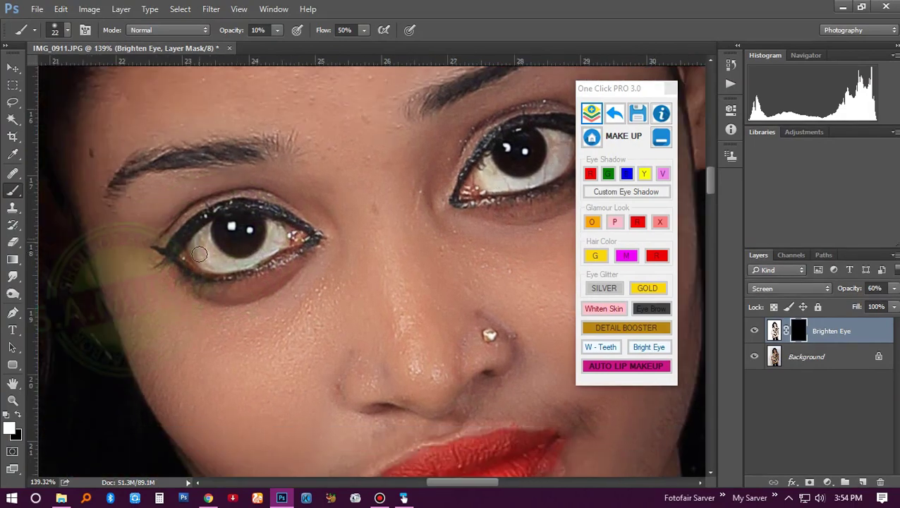
scroll(212, 261, down, 3)
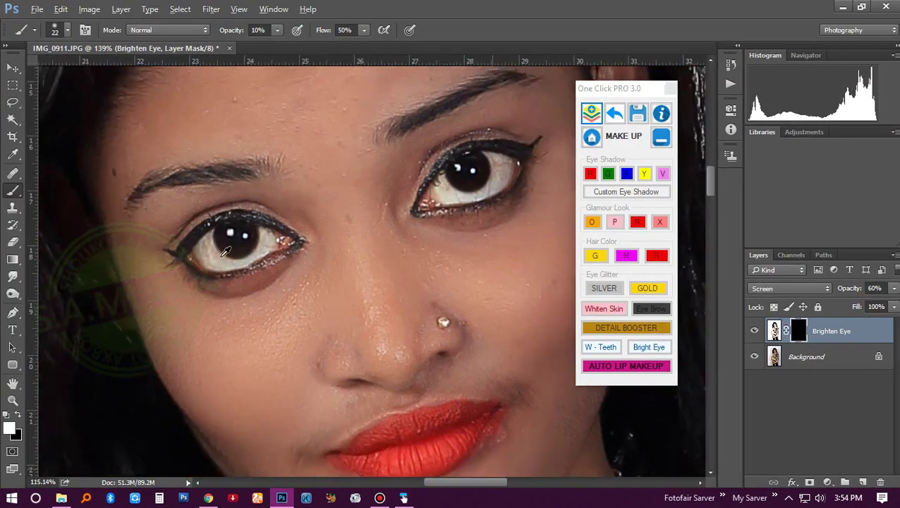
drag(233, 248, 202, 258)
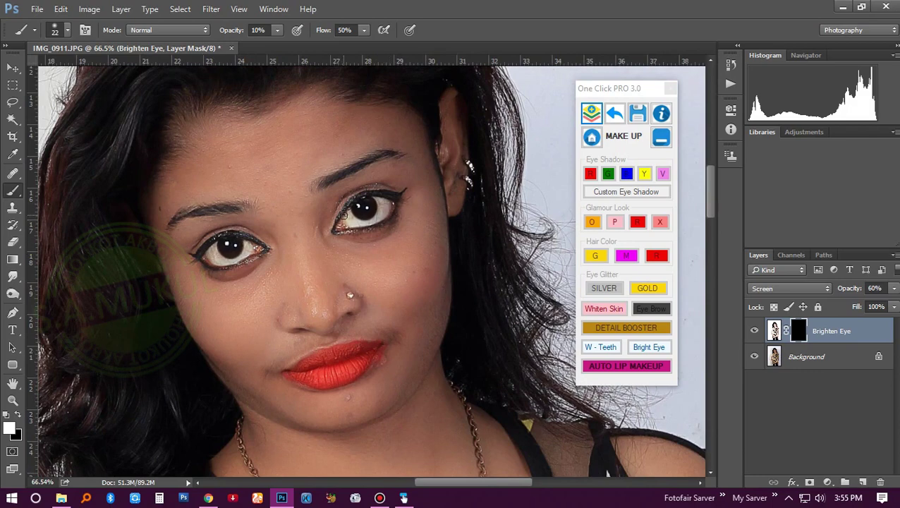
Toggle the Brighten Eye layer's visibility to compare, then flatten it into the Background
click(755, 332)
click(754, 333)
click(752, 332)
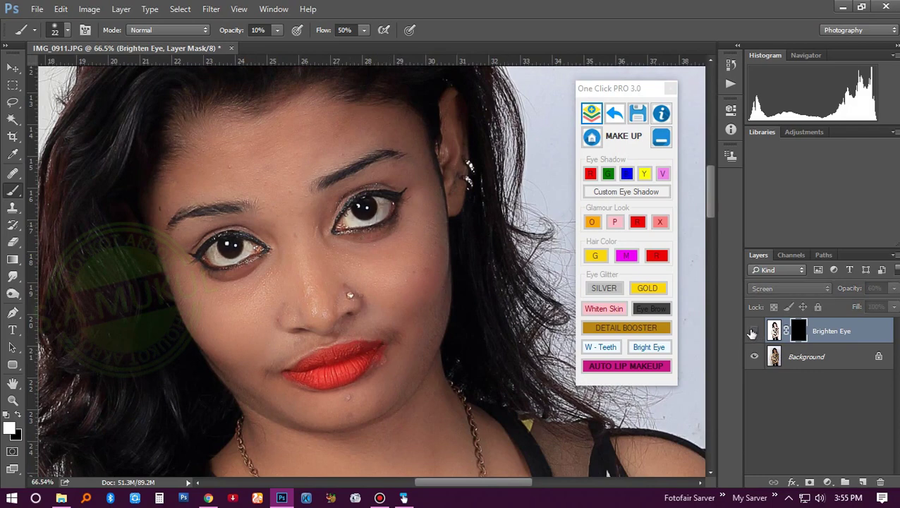
click(753, 331)
click(753, 333)
scroll(236, 236, up, 2)
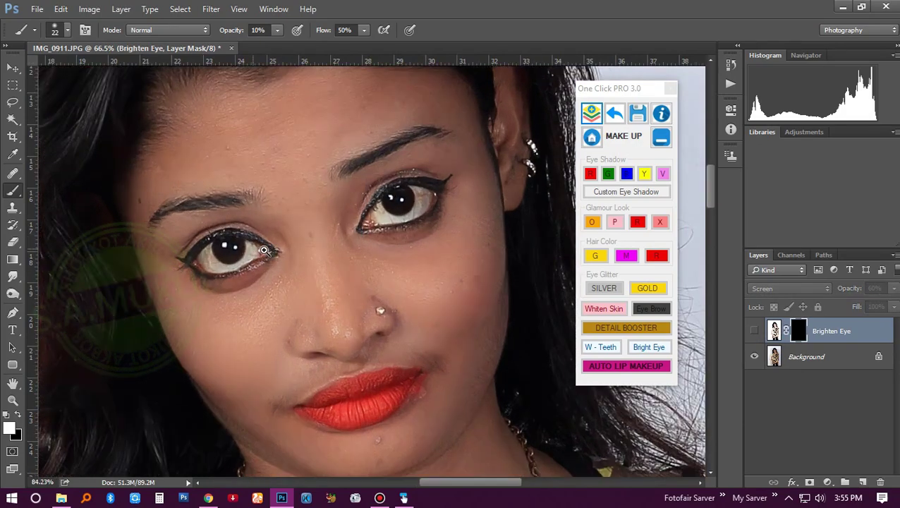
click(756, 331)
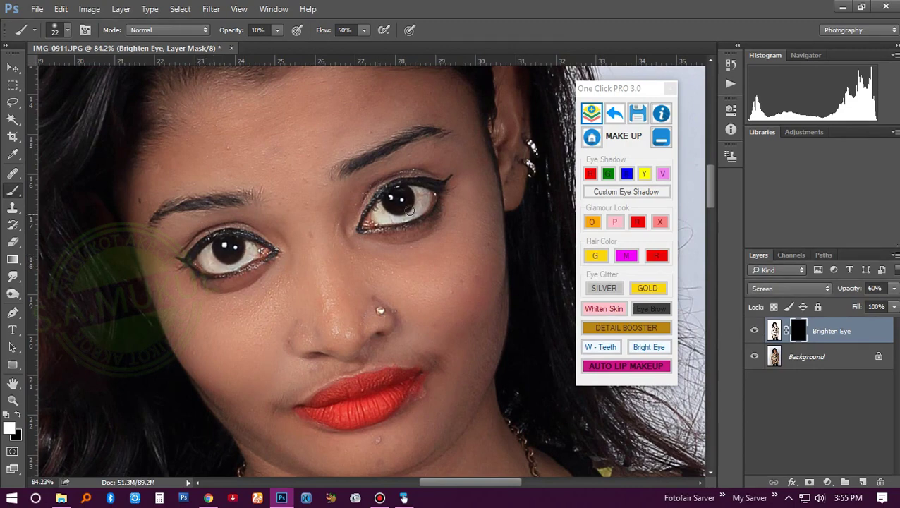
click(594, 117)
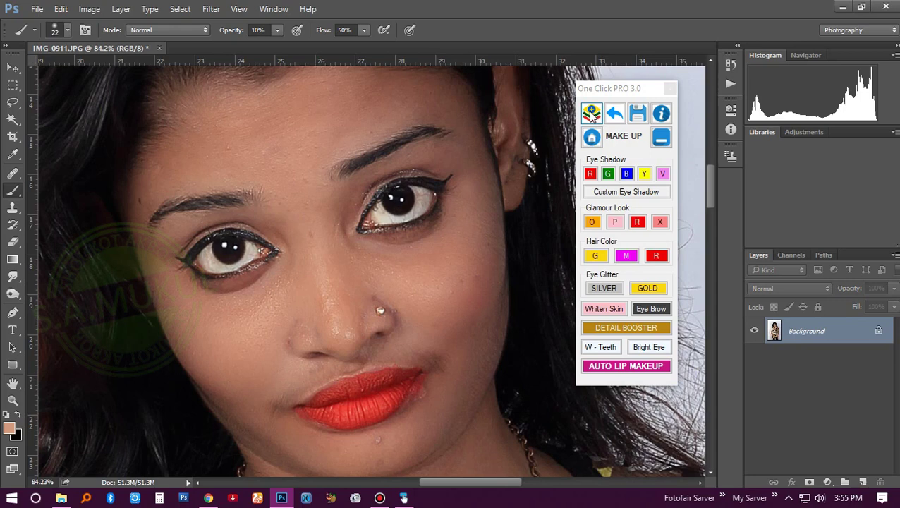
Add the Dark Enhance layer, zoom to the left eye, and set brush opacity 10% and flow 100%
click(647, 310)
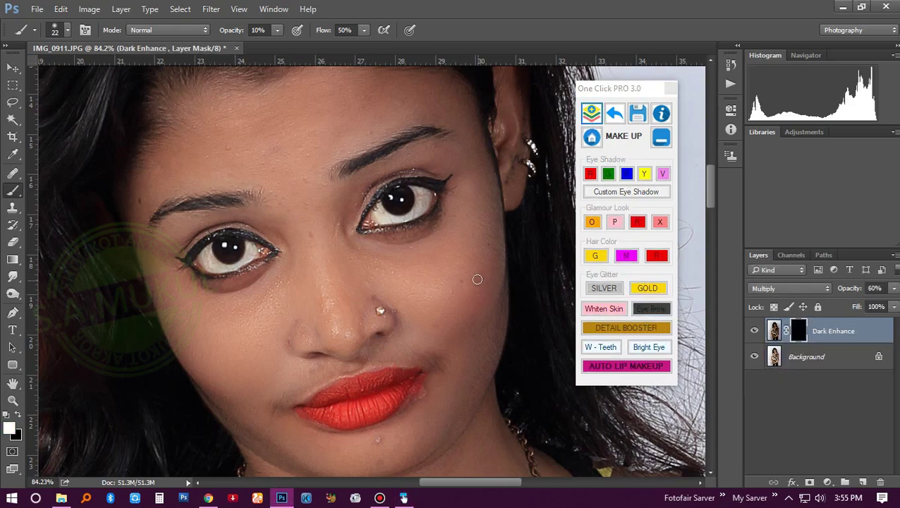
drag(264, 274, 302, 268)
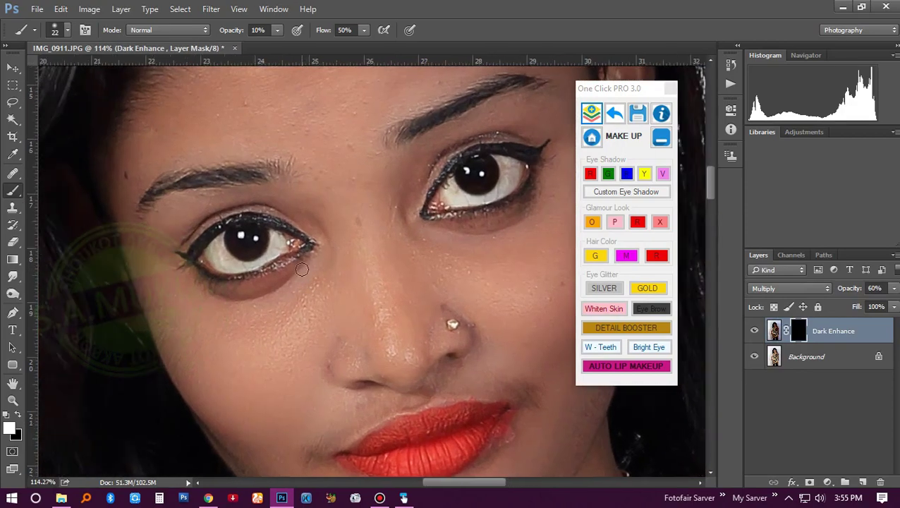
key(Return)
text(10)
key(Return)
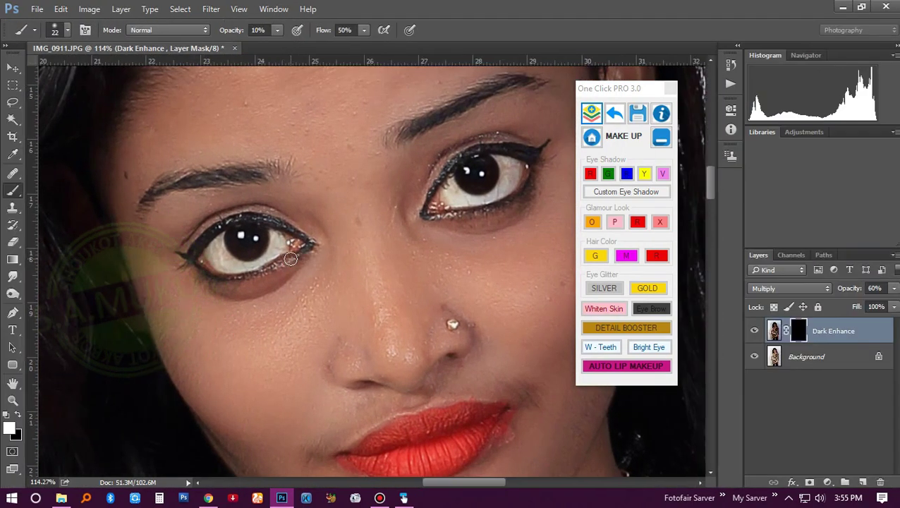
text(100)
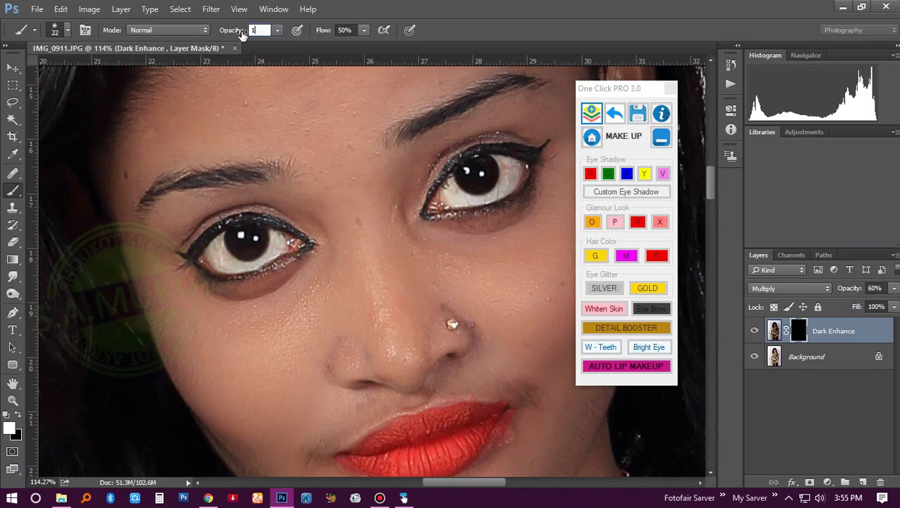
click(344, 30)
text(100)
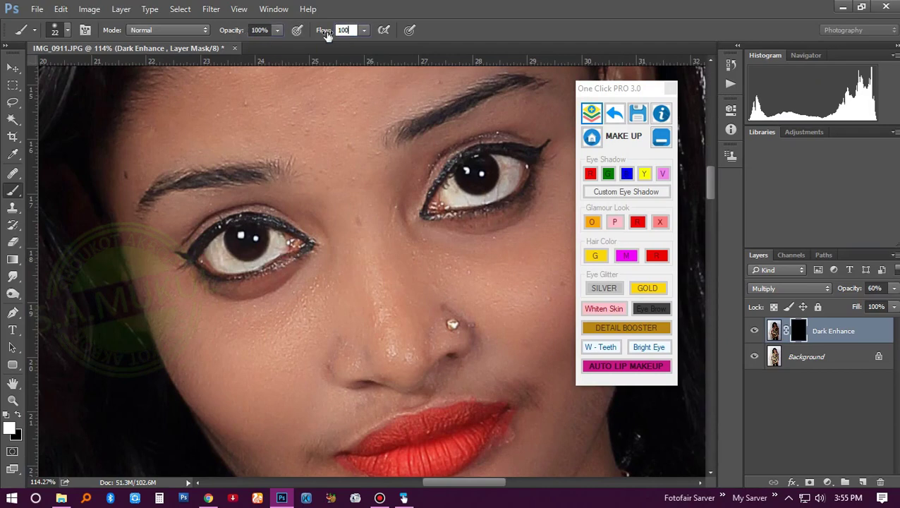
key(Return)
Undo a too-strong stroke, then softly darken both eyes' lash lines at 20% brush opacity
drag(304, 255, 227, 281)
key(ctrl+z)
click(245, 30)
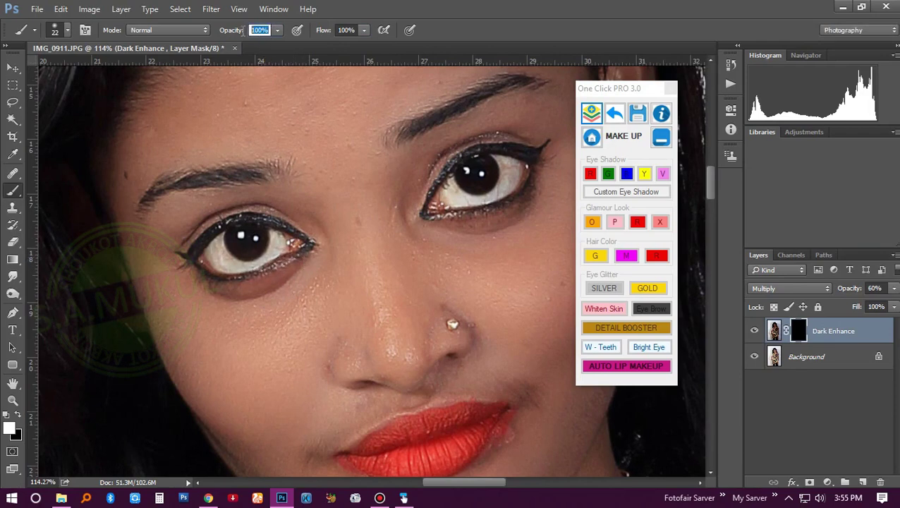
text(20)
key(Return)
drag(193, 259, 297, 260)
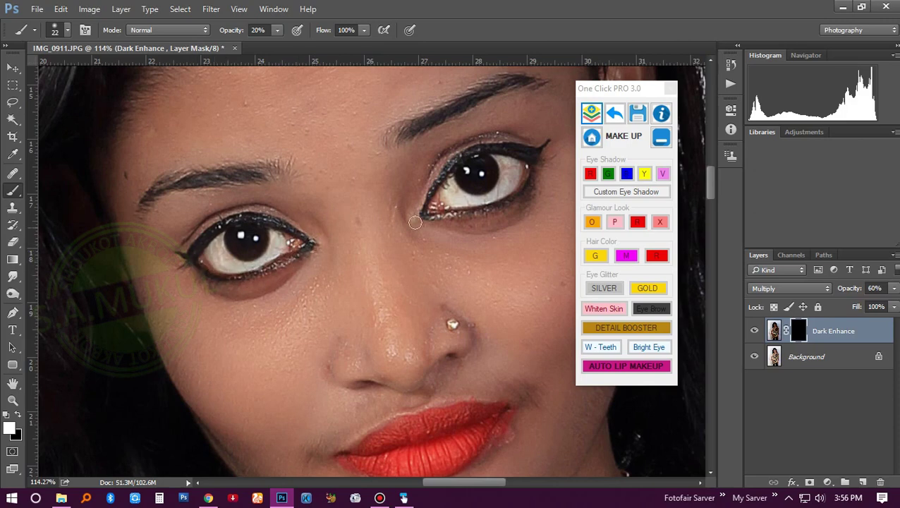
drag(458, 217, 516, 152)
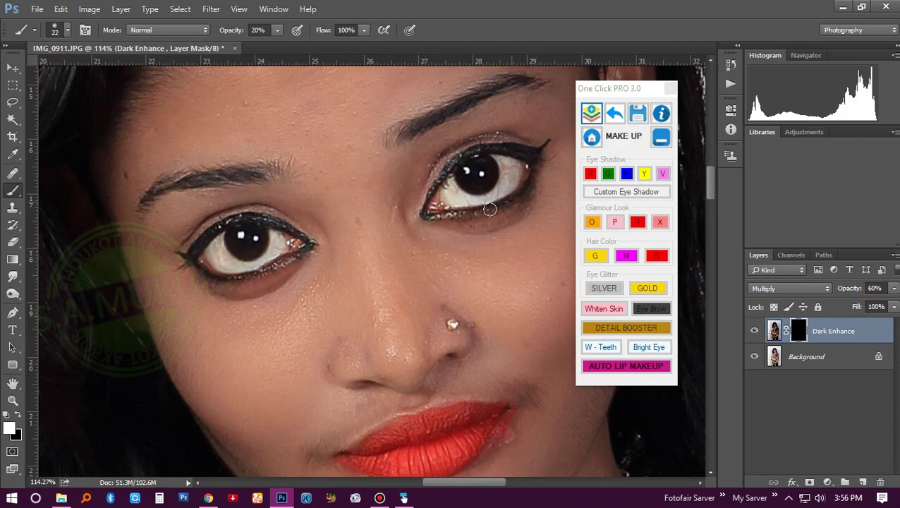
Lower the opacity to 9% and pan over the neck and back to the whole face
scroll(490, 155, down, 5)
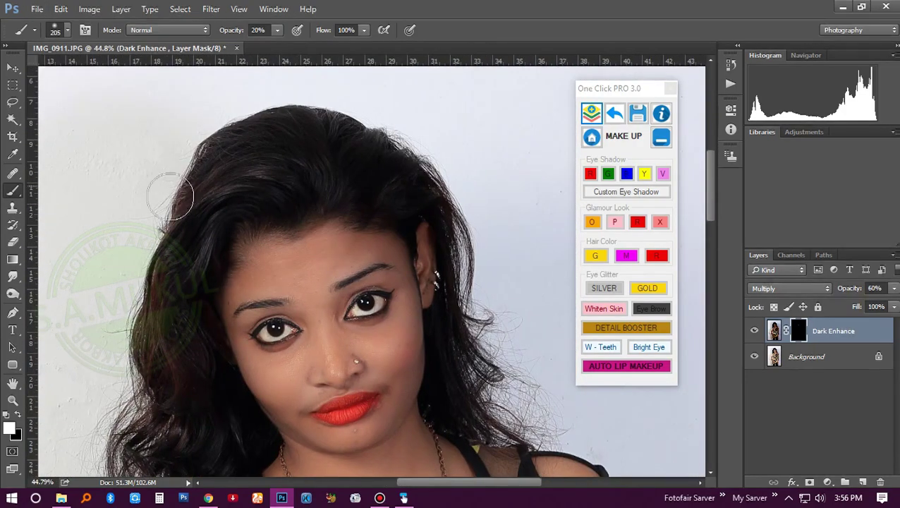
click(277, 30)
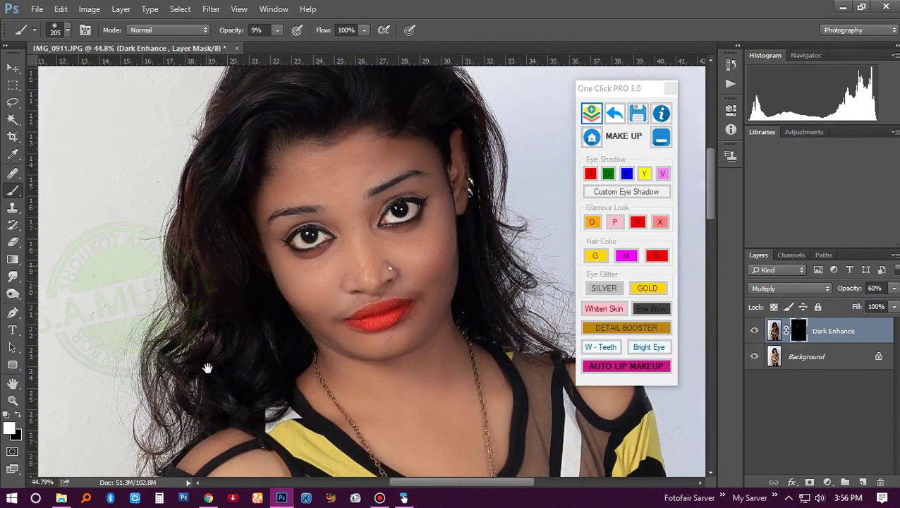
scroll(209, 368, up, 3)
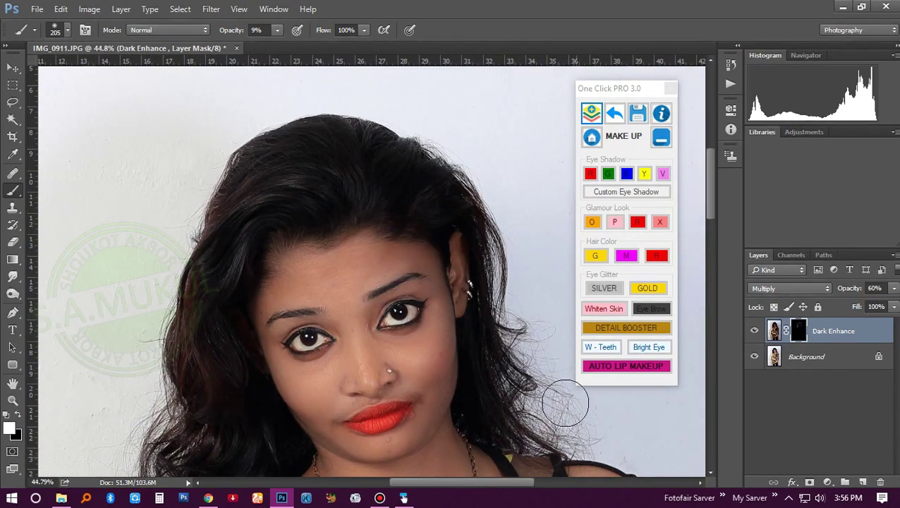
drag(159, 477, 225, 266)
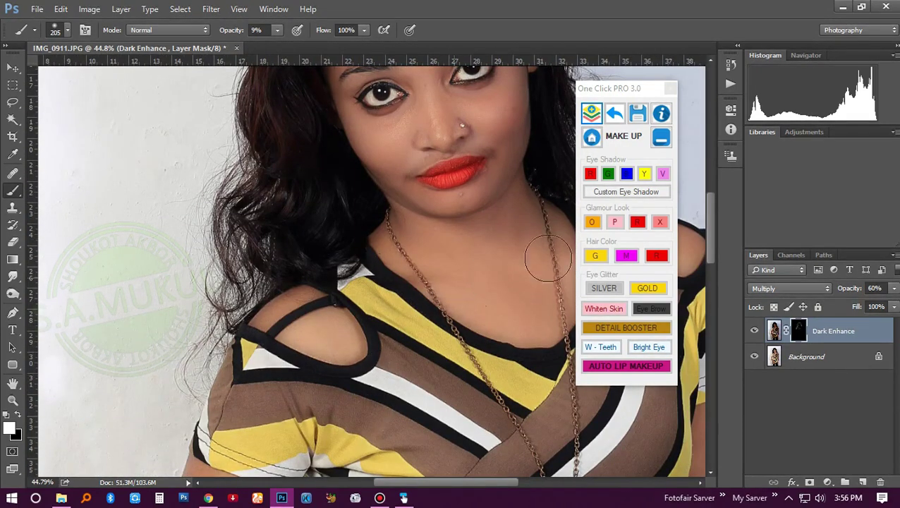
drag(467, 155, 304, 288)
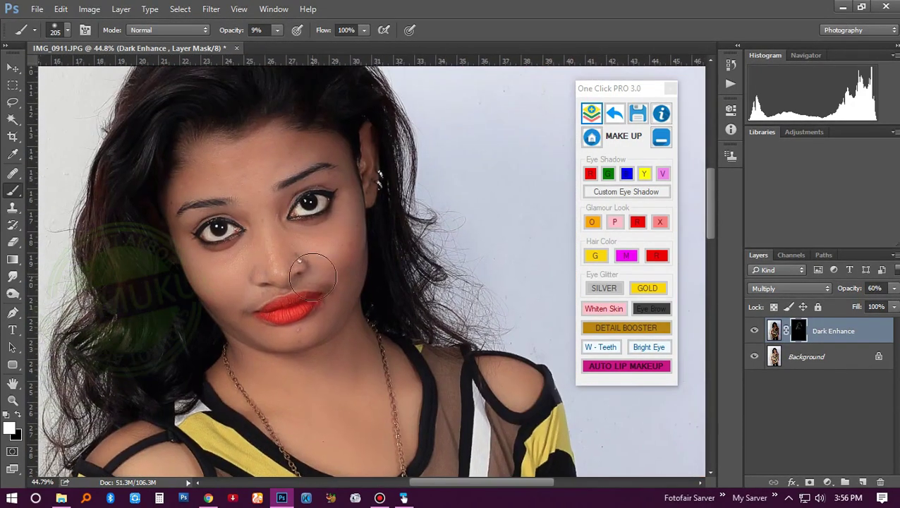
Compare Dark Enhance by toggling its visibility, then merge it into the Background
click(754, 331)
click(753, 331)
click(753, 331)
click(753, 332)
click(592, 116)
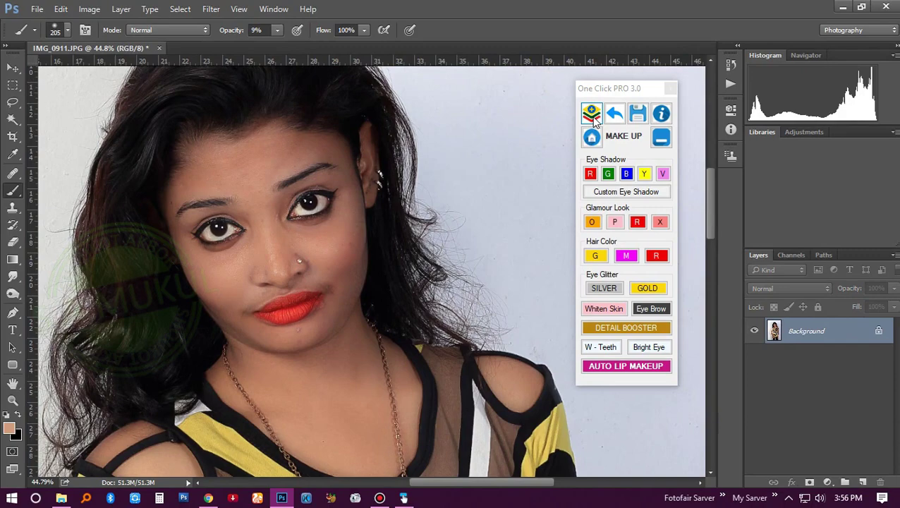
Bring the necklace into view and add a Gold Eye Glitter layer with 50% brush opacity
scroll(412, 275, up, 3)
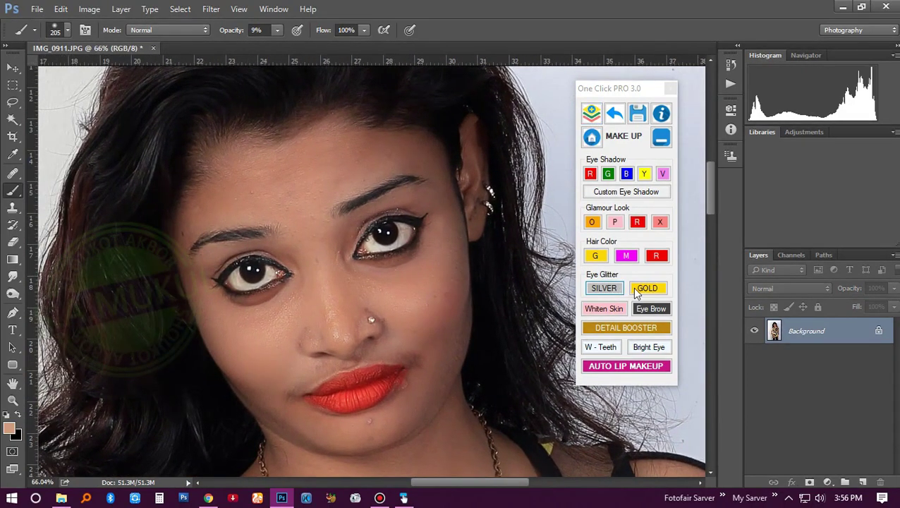
drag(421, 350, 362, 201)
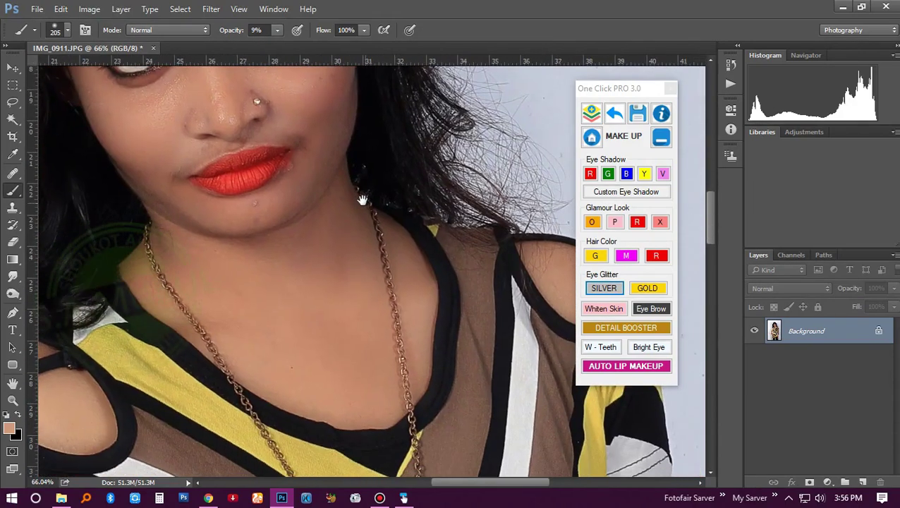
scroll(362, 201, down, 3)
scroll(346, 244, down, 3)
scroll(361, 365, down, 2)
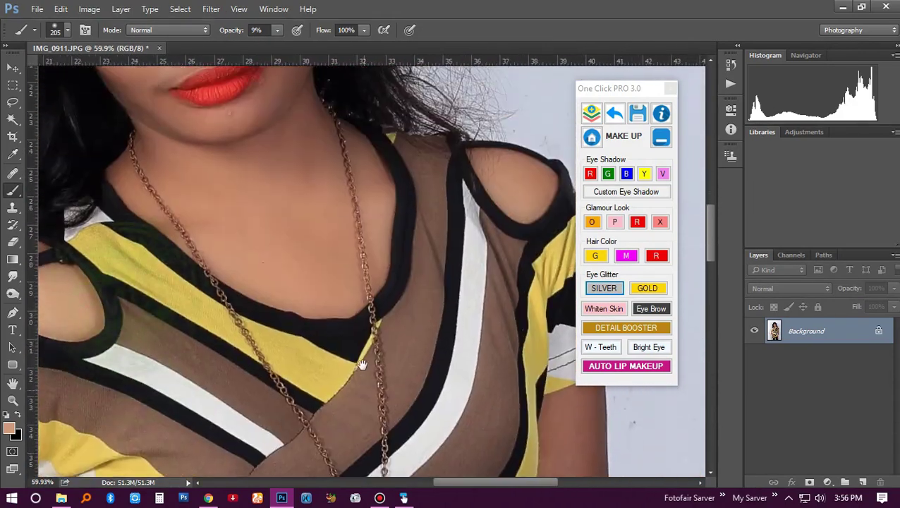
scroll(361, 365, up, 1)
click(604, 288)
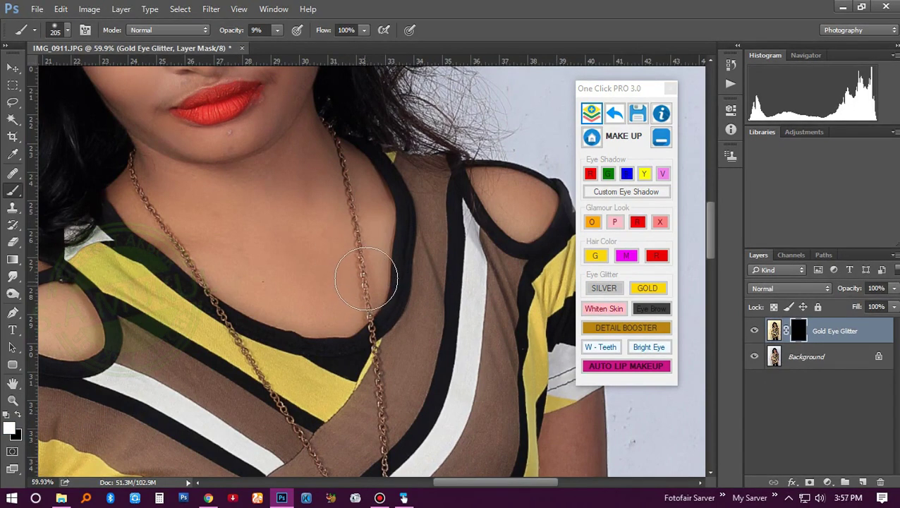
text(50)
key(Return)
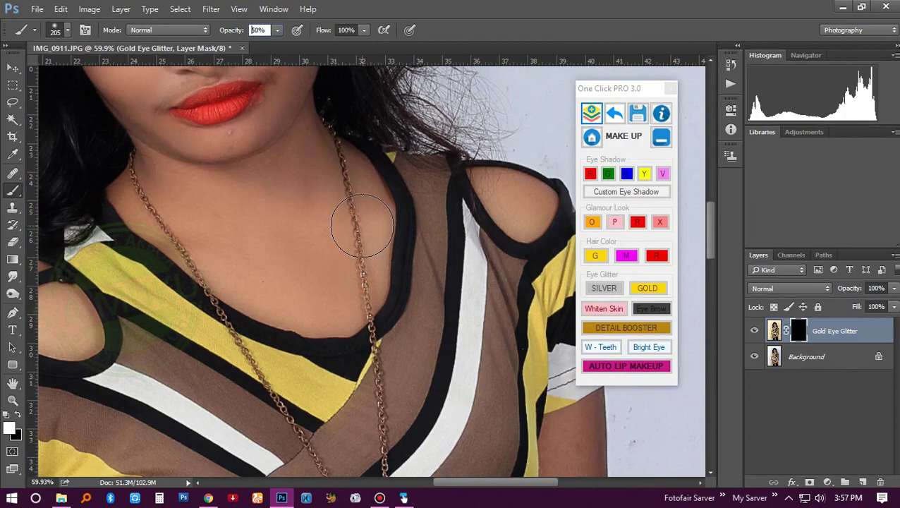
Zoom in on the chain and set the brush to 13 px with 16% hardness
drag(362, 224, 408, 285)
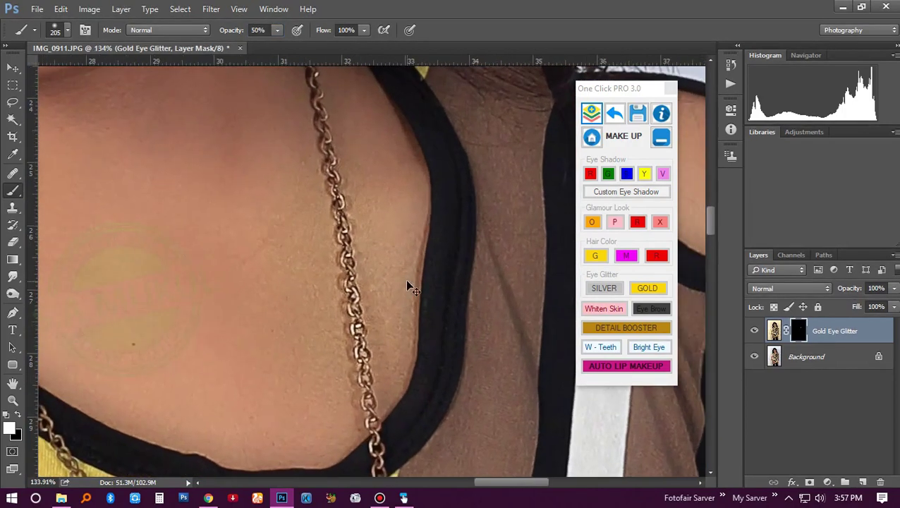
drag(356, 262, 263, 246)
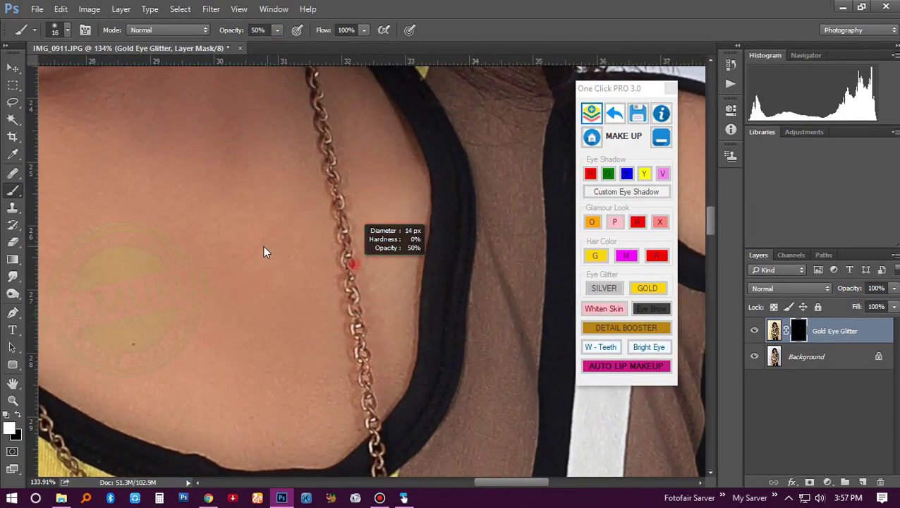
right_click(350, 231)
mouse_move(430, 292)
mouse_down()
mouse_move(420, 295)
mouse_move(455, 295)
mouse_move(417, 292)
mouse_up()
key(Return)
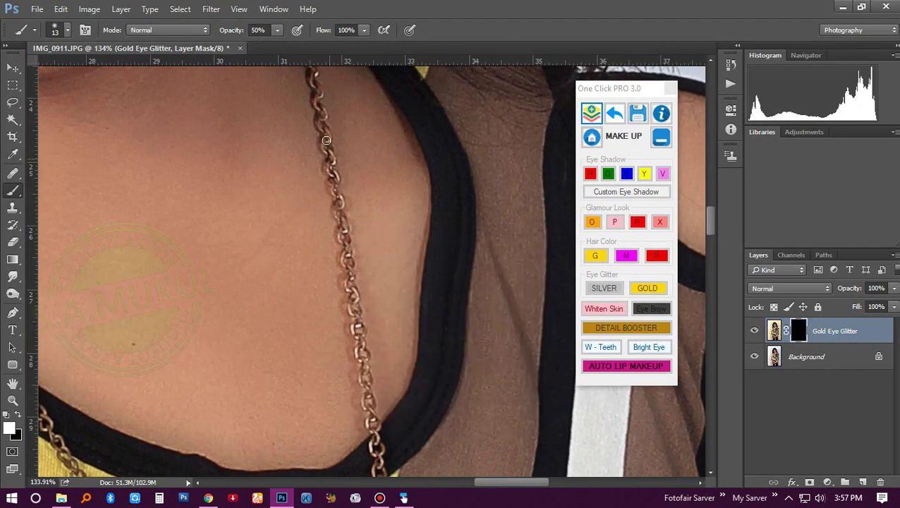
scroll(314, 106, up, 5)
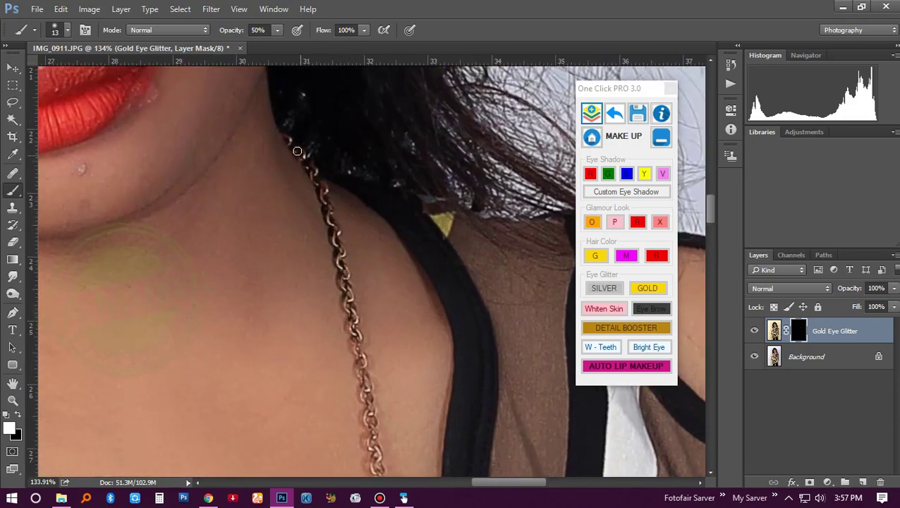
Paint gold glitter onto the upper and lower chain links and the key pendant
drag(347, 305, 369, 397)
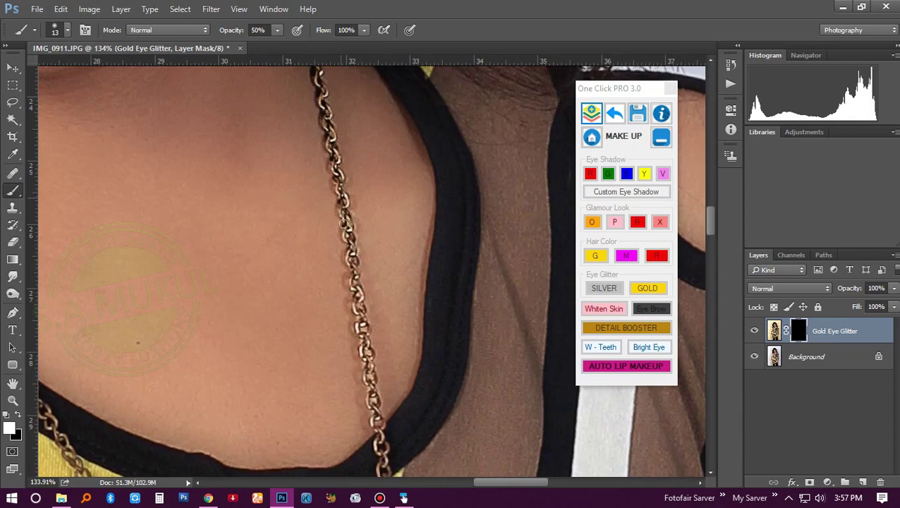
drag(374, 416, 336, 178)
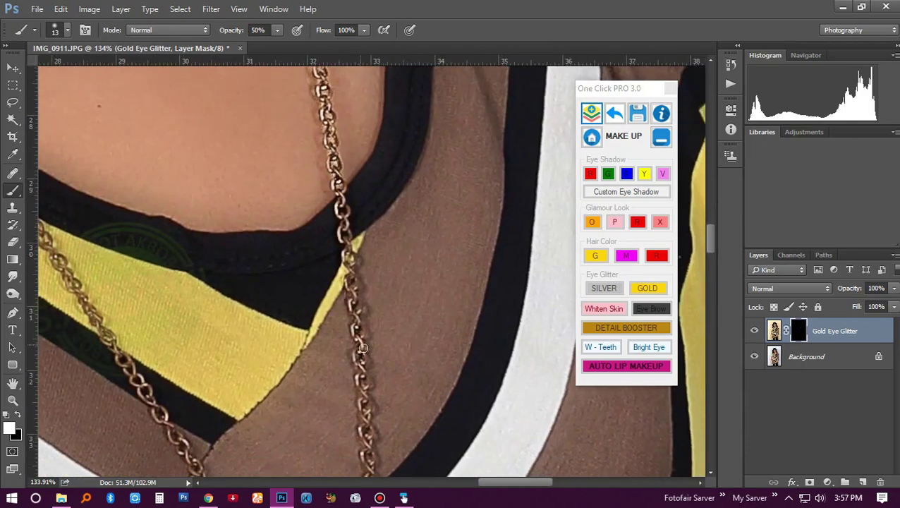
drag(370, 391, 360, 233)
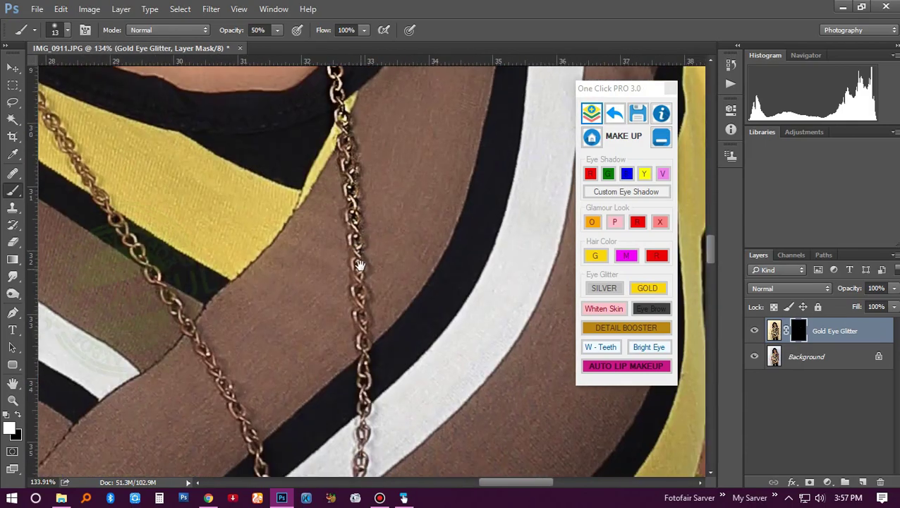
drag(360, 417, 360, 283)
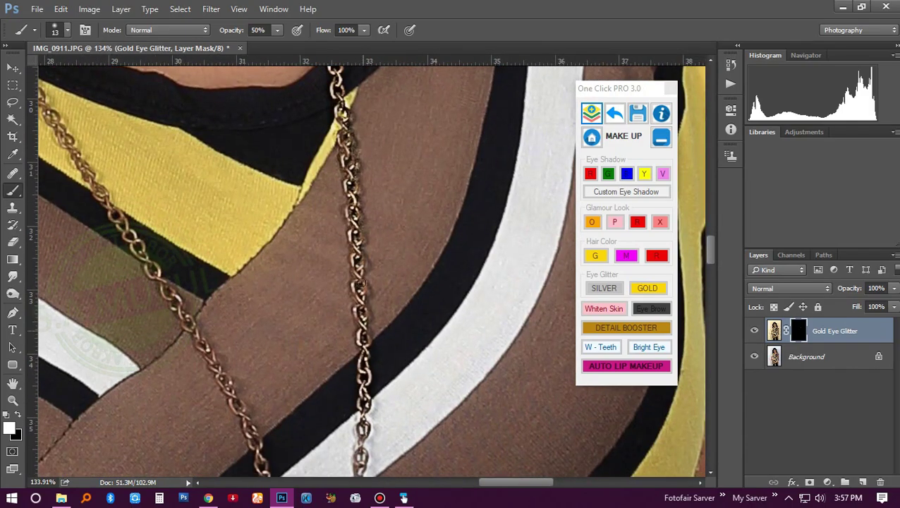
drag(376, 374, 360, 162)
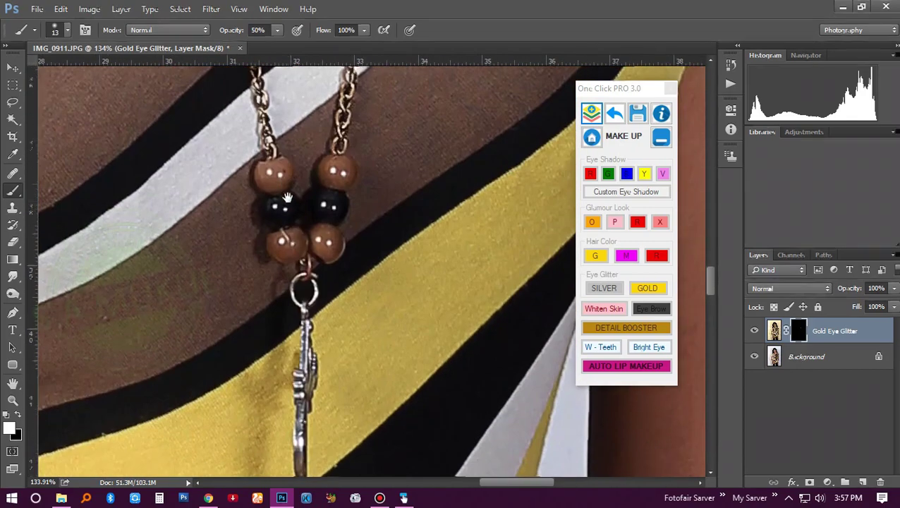
drag(302, 452, 308, 271)
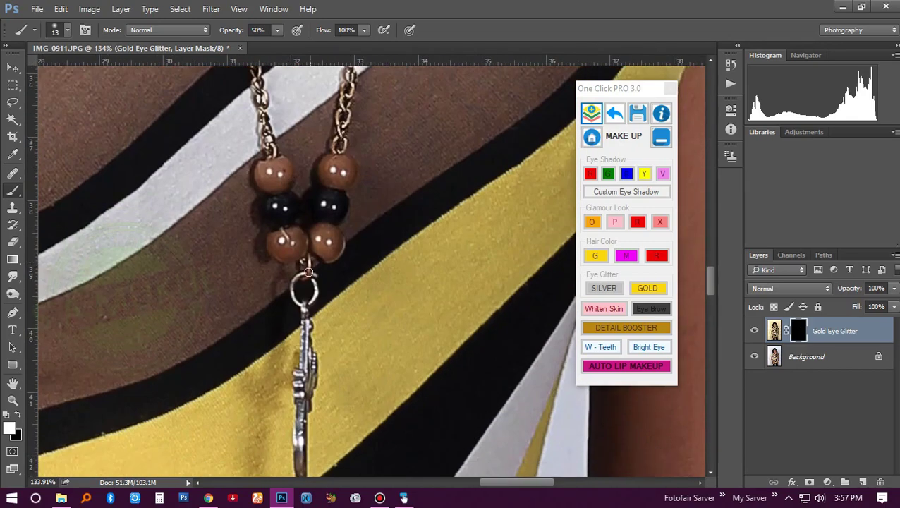
mouse_move(305, 316)
mouse_down()
mouse_move(303, 402)
mouse_move(303, 277)
mouse_move(302, 418)
mouse_up()
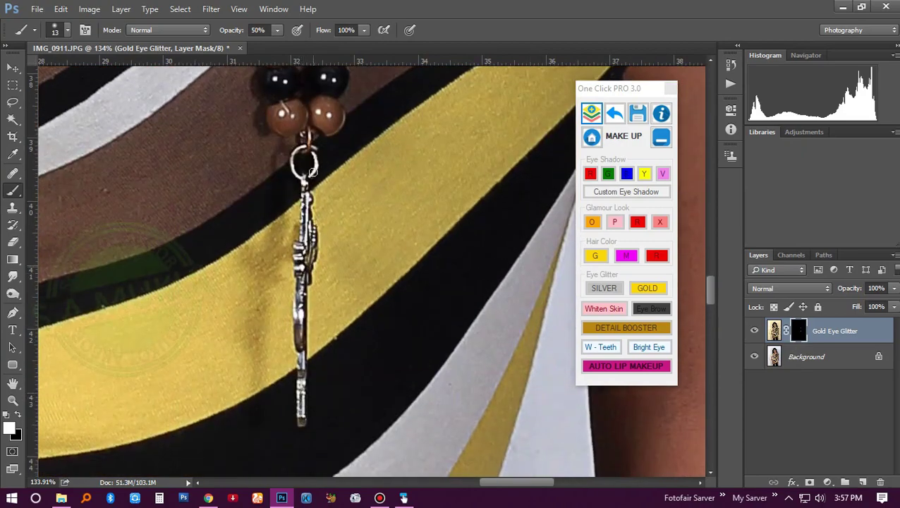
drag(301, 347, 297, 336)
Paint glitter on the upper chain links and the chain beside the neck
drag(281, 101, 393, 396)
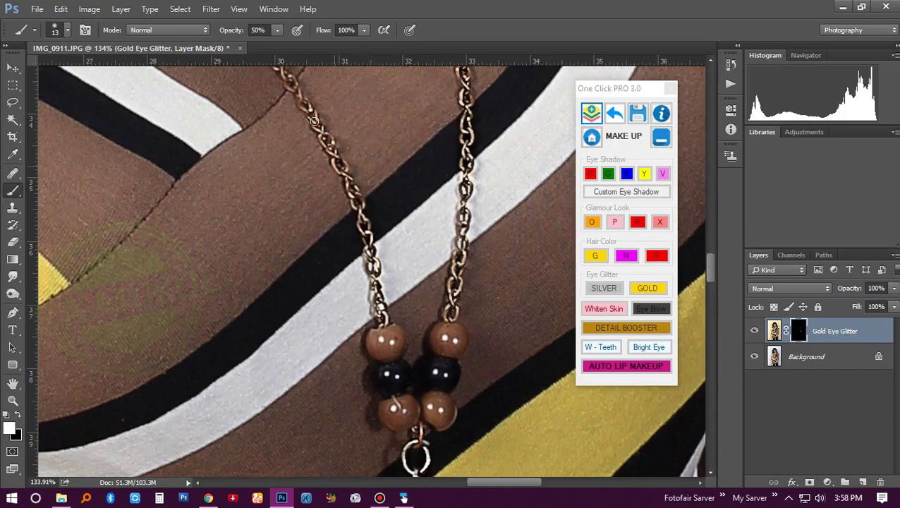
drag(300, 99, 363, 337)
mouse_move(304, 255)
mouse_down()
mouse_move(358, 352)
mouse_move(252, 176)
mouse_up()
mouse_move(274, 223)
mouse_down()
mouse_move(215, 123)
mouse_move(275, 262)
mouse_move(201, 132)
mouse_up()
drag(226, 182, 300, 397)
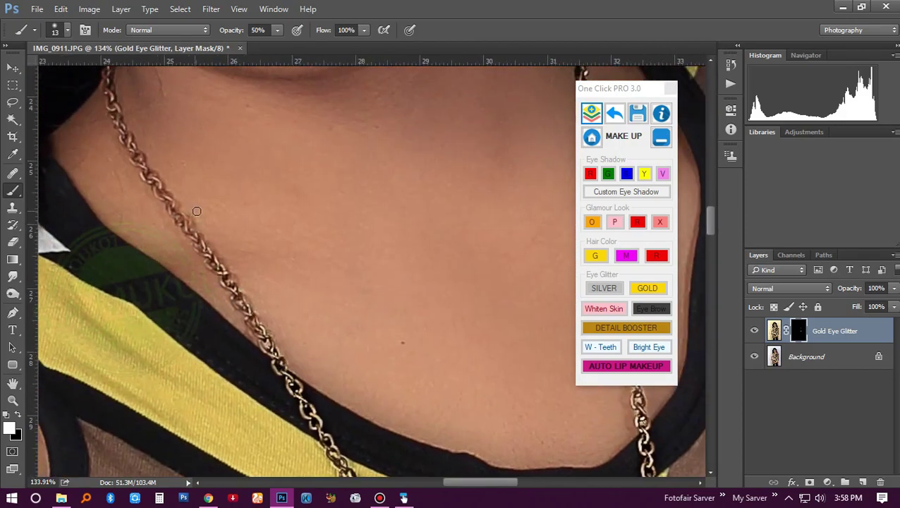
drag(176, 212, 280, 364)
With white paint and a 16 px brush, brighten more of the necklace chain links
key(x)
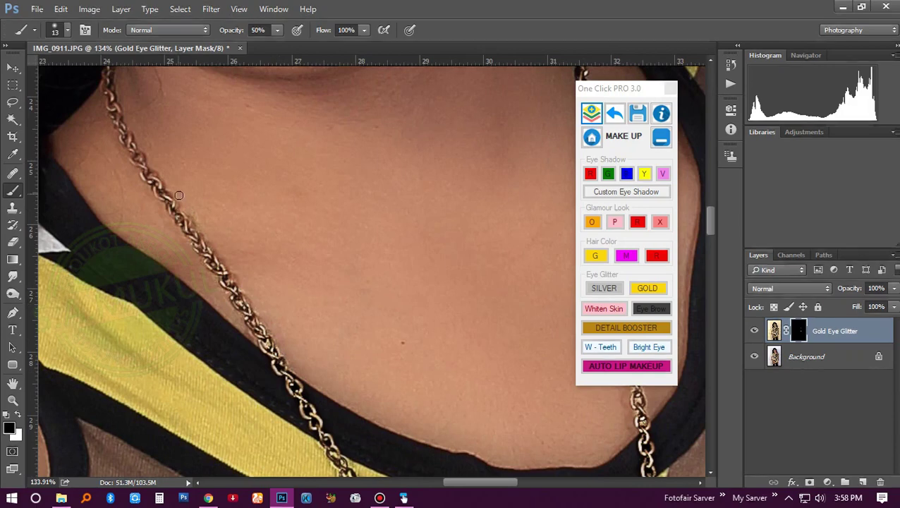
key(x)
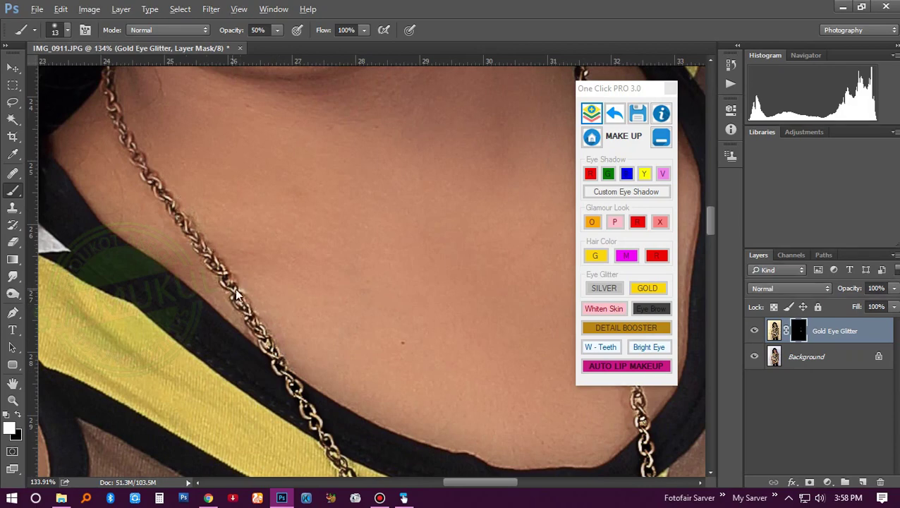
drag(236, 295, 268, 375)
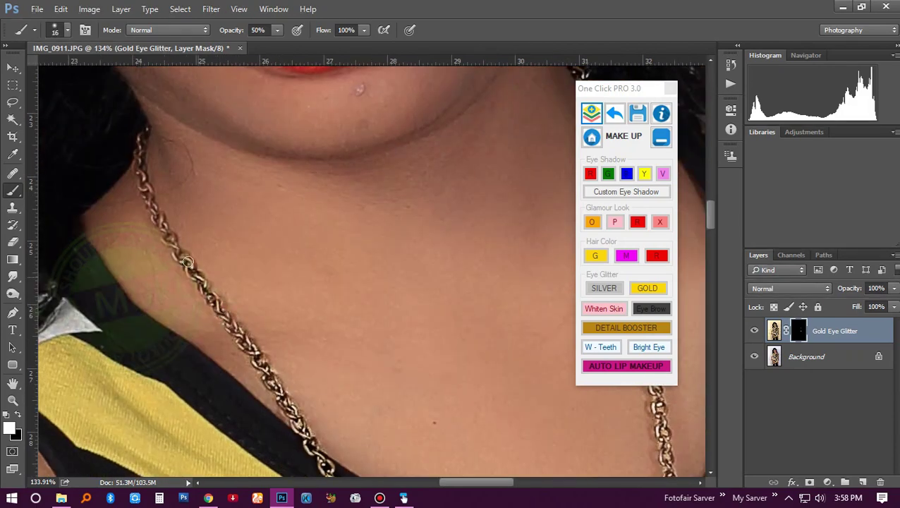
drag(187, 262, 141, 177)
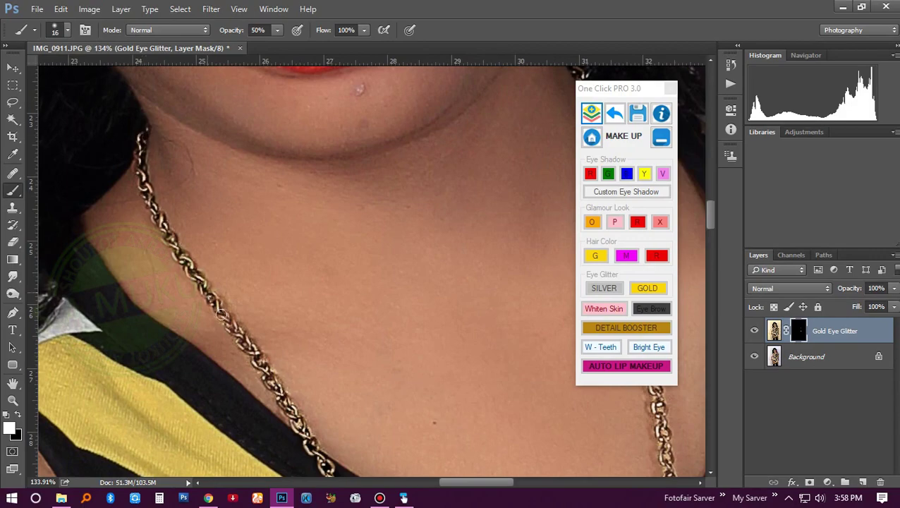
Zoom out and back in to check the gleaming chain across the portrait
scroll(222, 315, down, 5)
drag(331, 304, 288, 319)
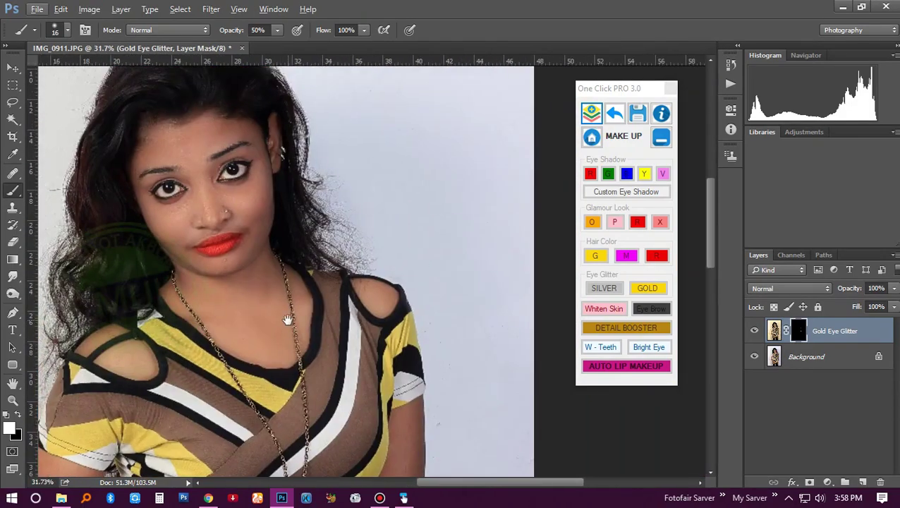
scroll(288, 319, up, 2)
scroll(282, 311, up, 2)
scroll(279, 304, up, 2)
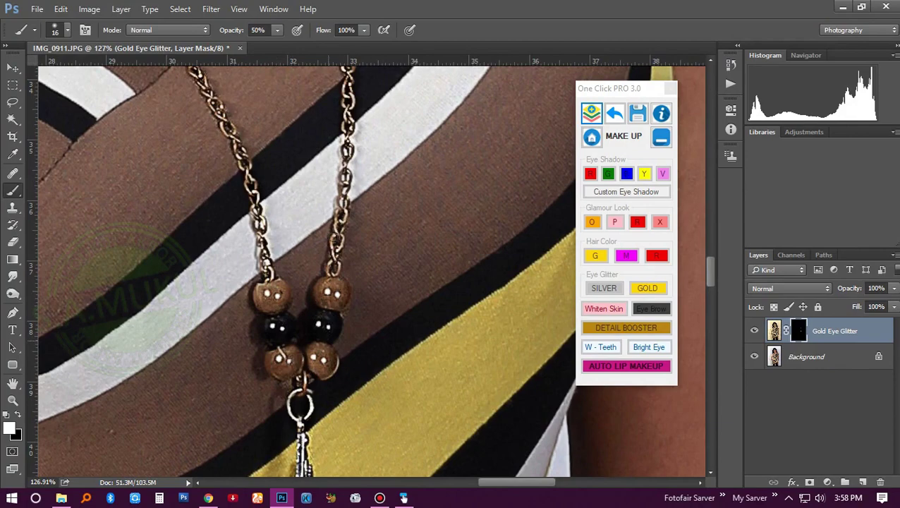
scroll(335, 240, up, 3)
scroll(412, 320, down, 3)
scroll(376, 297, up, 3)
scroll(341, 259, up, 3)
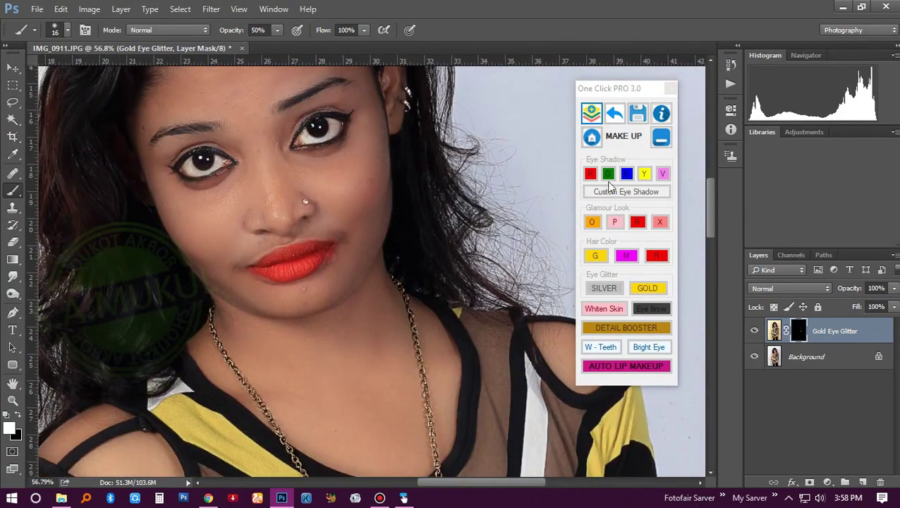
Merge the Gold Eye Glitter layer into the Background via One Click PRO
click(593, 120)
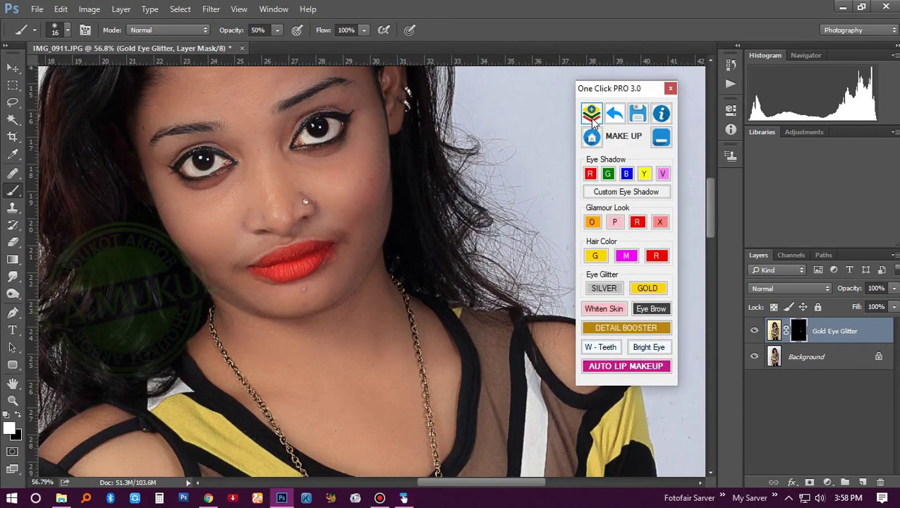
click(592, 120)
click(591, 138)
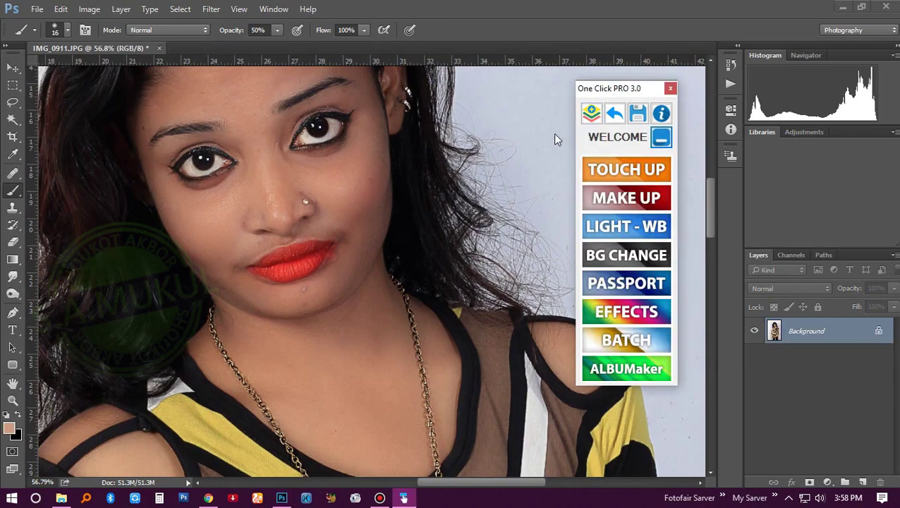
Zoom in on the chin and heal away the mole with the Healing Brush
mouse_move(488, 170)
mouse_down()
mouse_move(381, 206)
mouse_move(448, 230)
mouse_move(393, 246)
mouse_up()
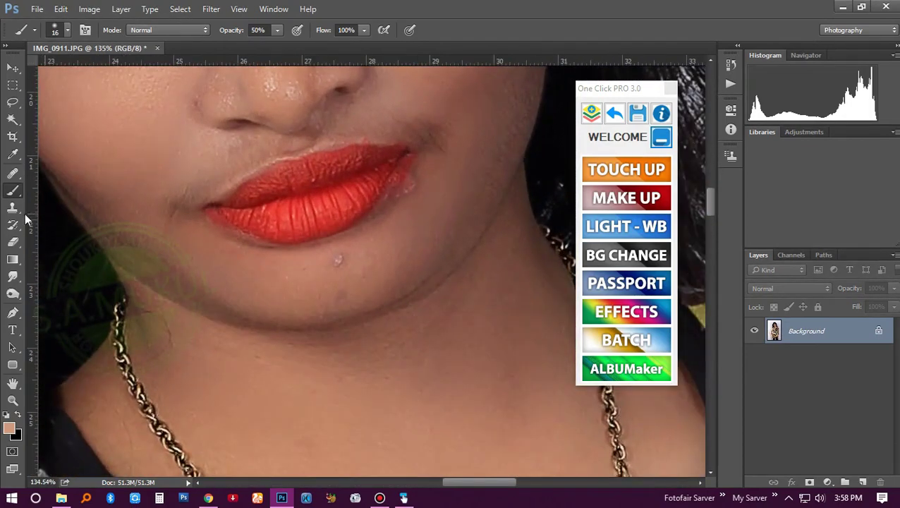
click(13, 172)
alt+click(304, 295)
click(336, 261)
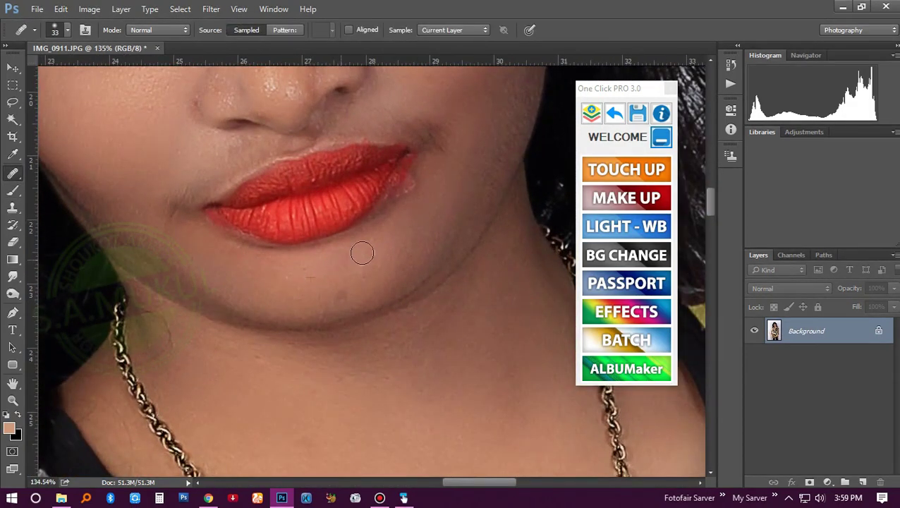
drag(367, 209, 374, 349)
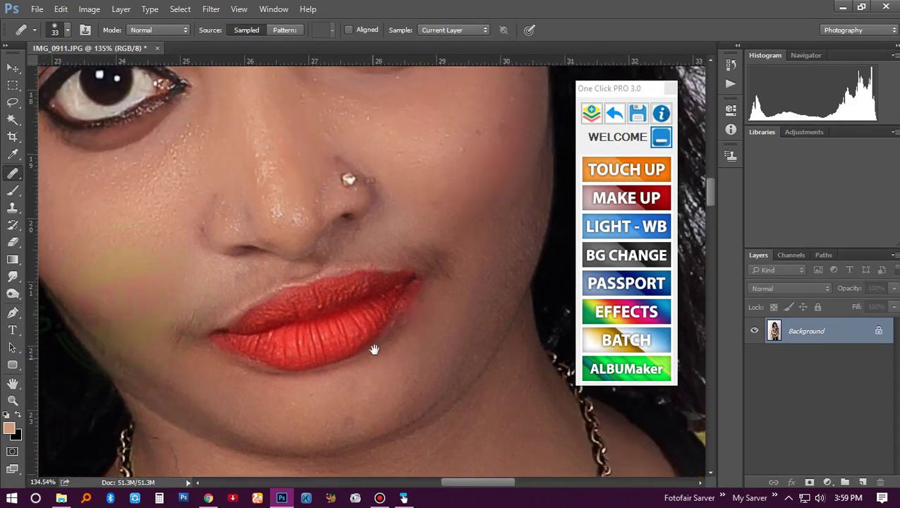
scroll(372, 311, down, 6)
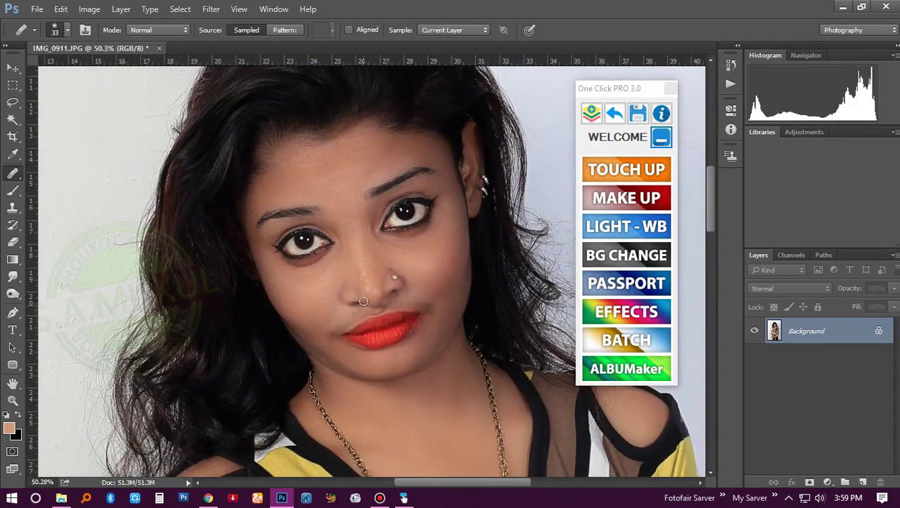
Run One Click PRO's Auto CleanUp from Touch Up and inspect the smoothed skin
click(627, 169)
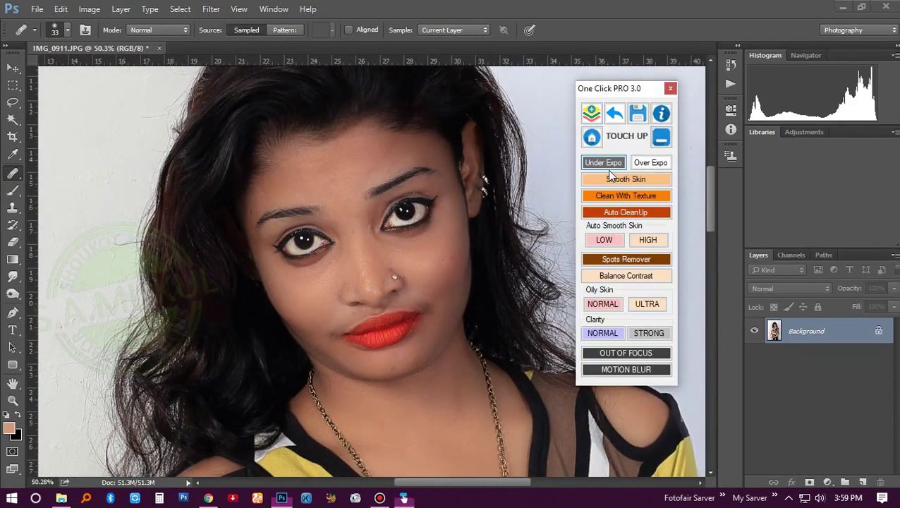
click(623, 214)
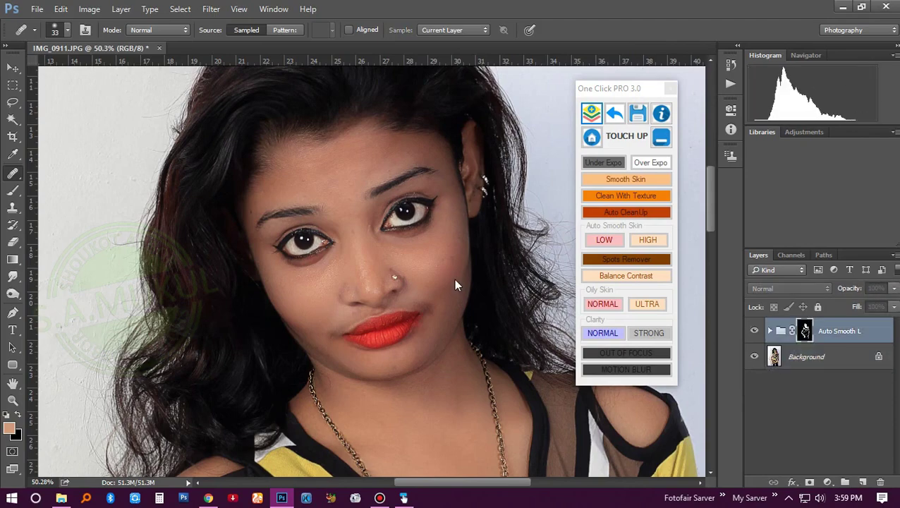
drag(440, 337, 363, 227)
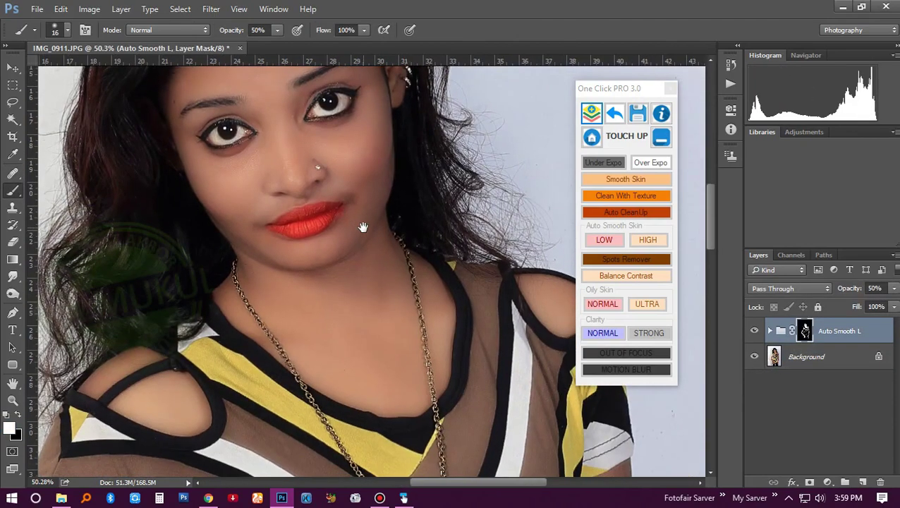
scroll(359, 228, down, 1)
scroll(360, 228, down, 2)
scroll(363, 224, up, 1)
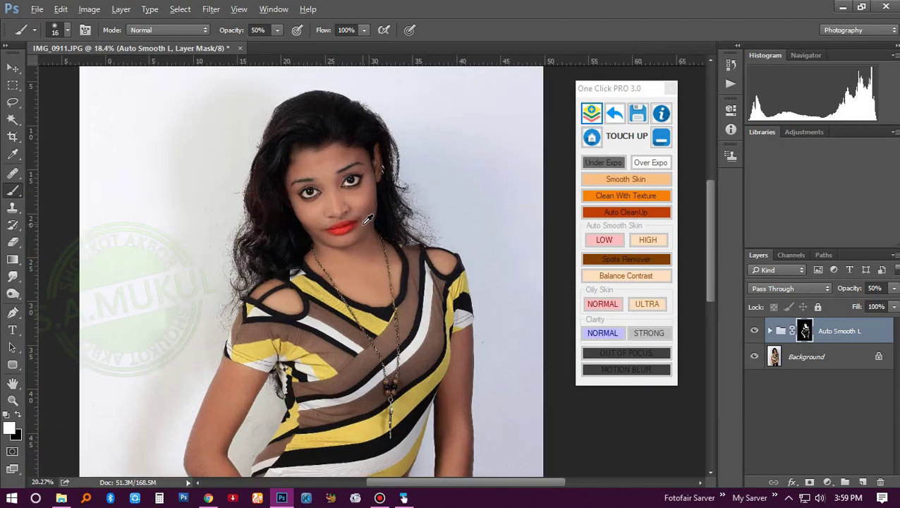
scroll(367, 220, up, 1)
scroll(367, 220, up, 2)
scroll(368, 215, up, 2)
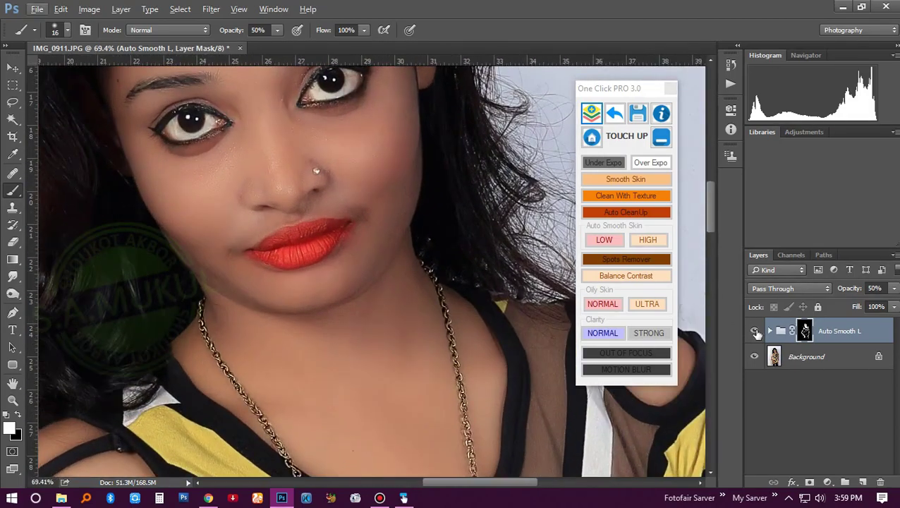
Toggle the Auto Smooth group to compare, then merge it into the Background
click(755, 331)
click(755, 331)
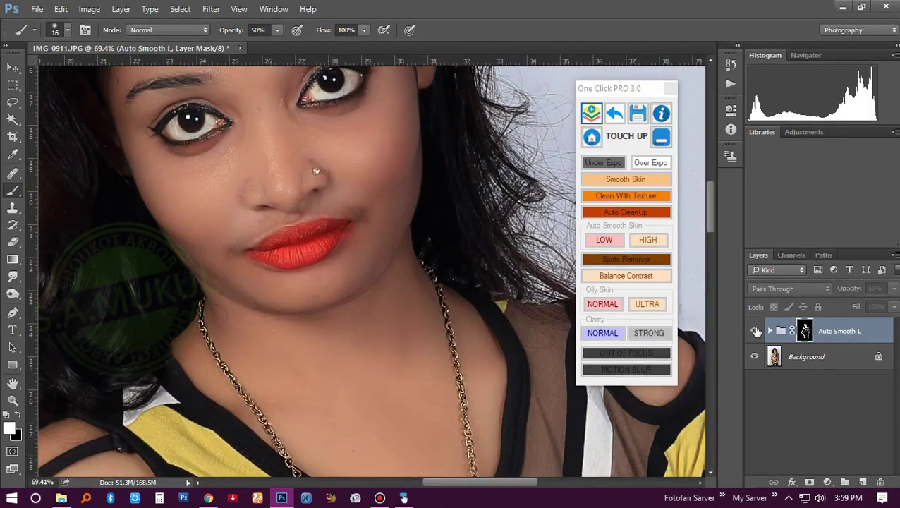
click(592, 121)
click(591, 137)
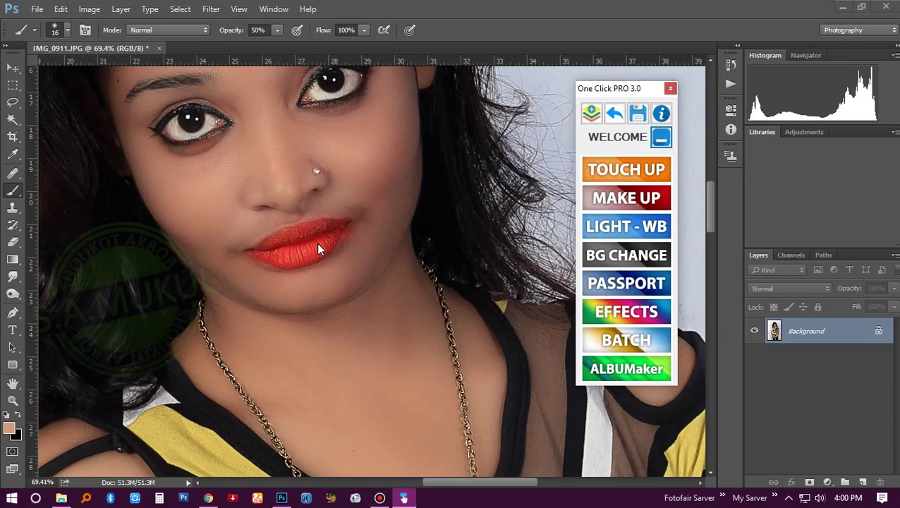
Add a Glamour Look make-up layer and set the brush to 158 px at 10% opacity
scroll(380, 252, down, 1)
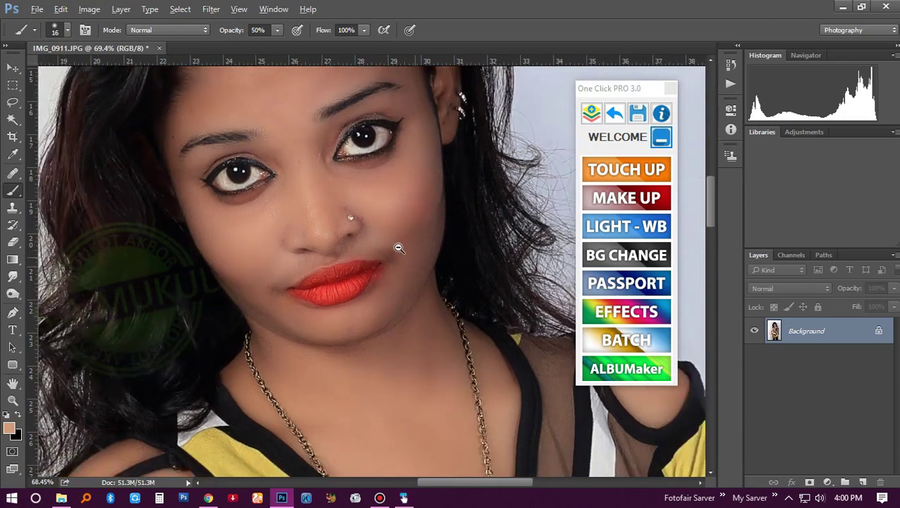
scroll(398, 247, down, 2)
click(625, 198)
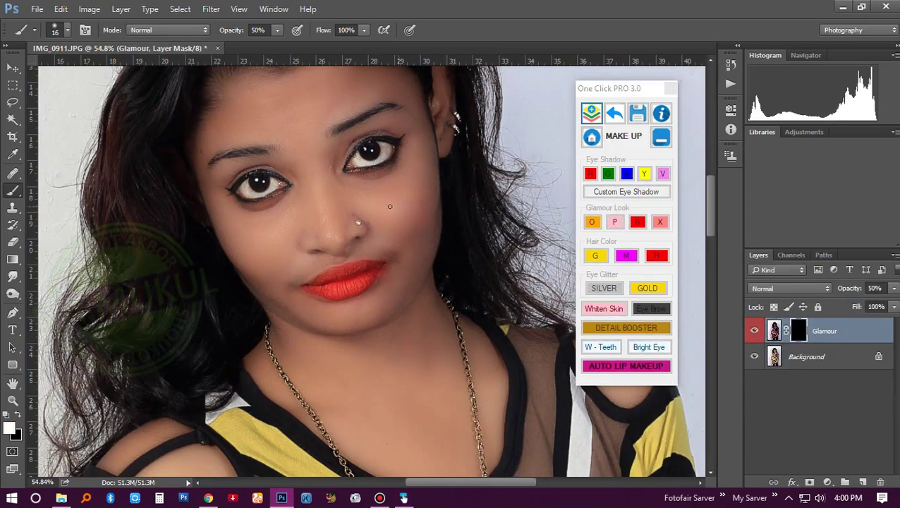
drag(412, 204, 438, 209)
text(10)
key(Return)
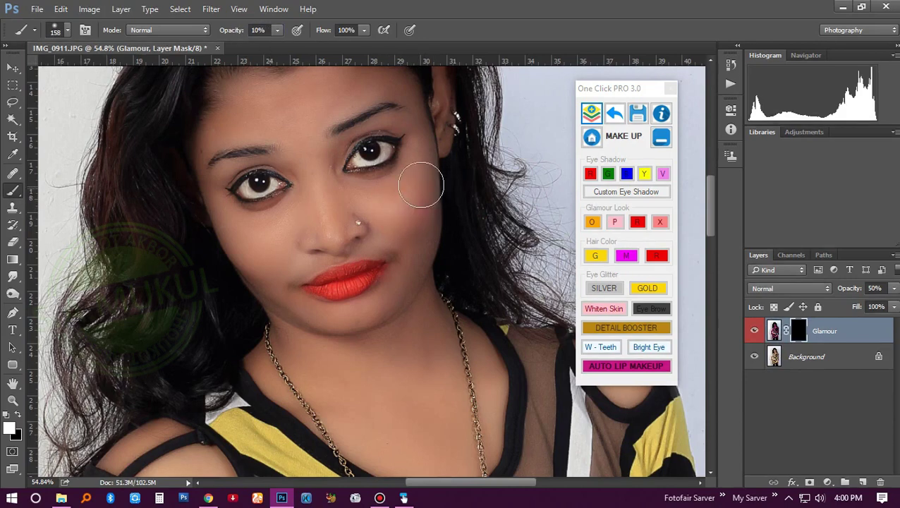
Paint the blush onto the cheeks on the layer mask and merge it into the Background
drag(240, 233, 278, 282)
scroll(337, 224, down, 2)
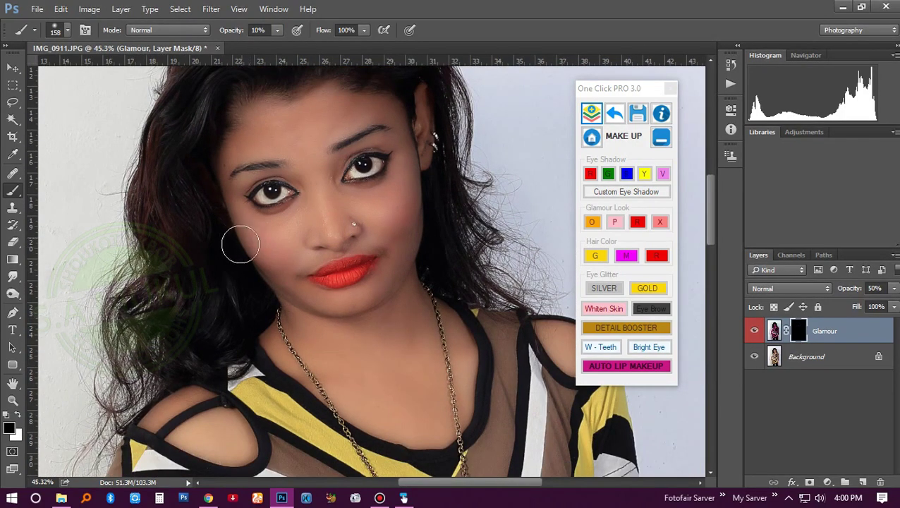
key(x)
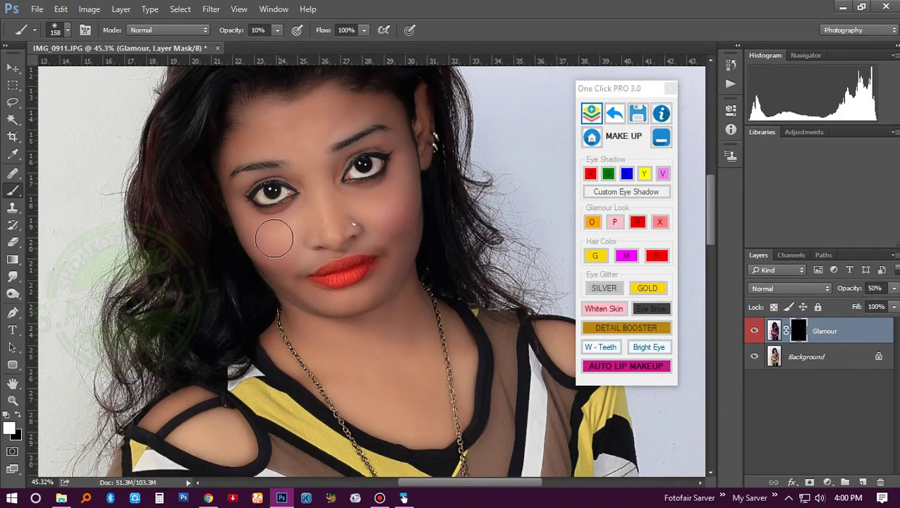
scroll(454, 250, up, 1)
scroll(452, 258, up, 1)
scroll(450, 264, up, 1)
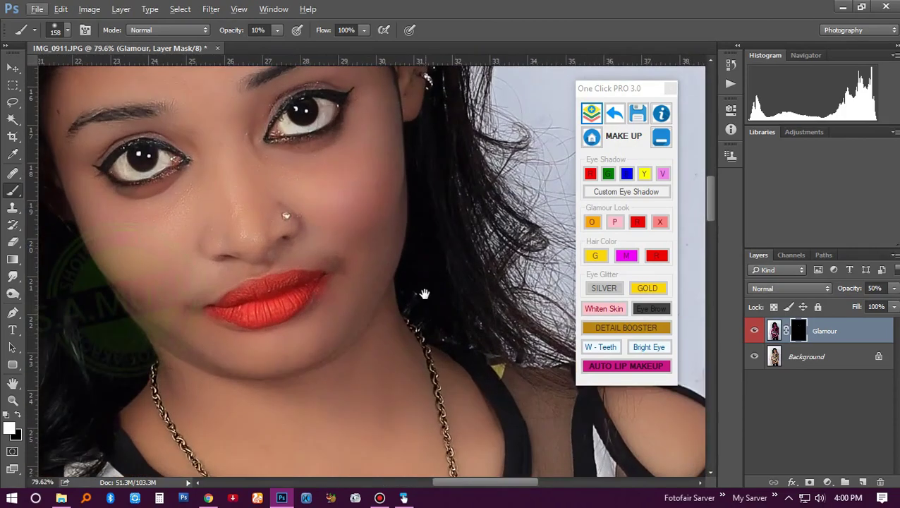
scroll(449, 273, up, 1)
key(x)
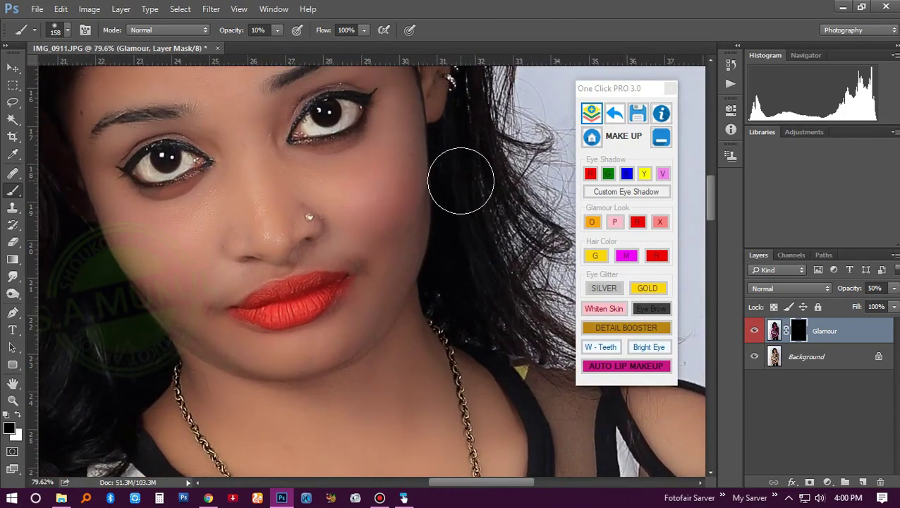
click(592, 115)
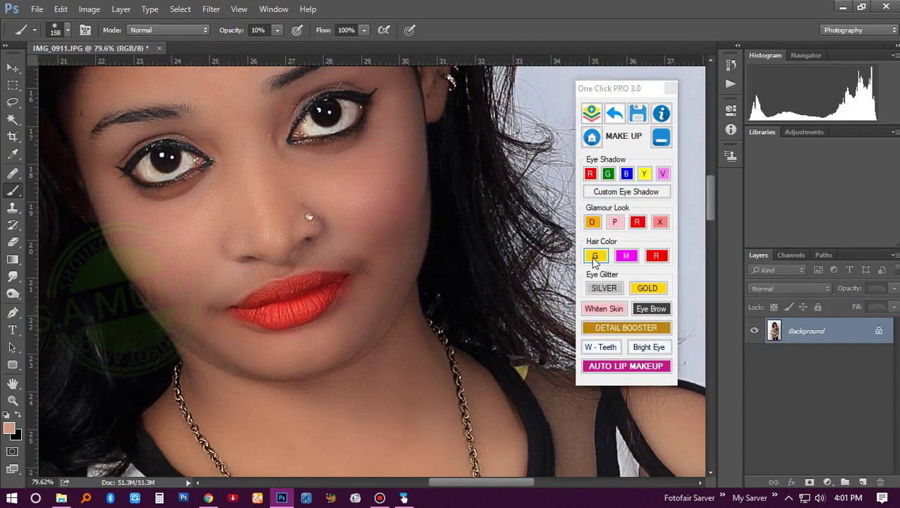
Add a red Hair Color layer and set the brush opacity to 50%
click(657, 256)
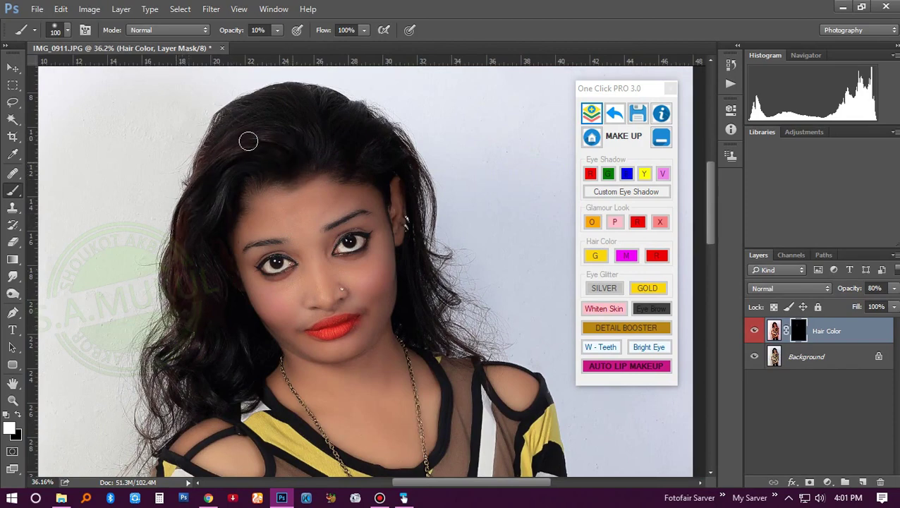
drag(248, 141, 246, 154)
key(Return)
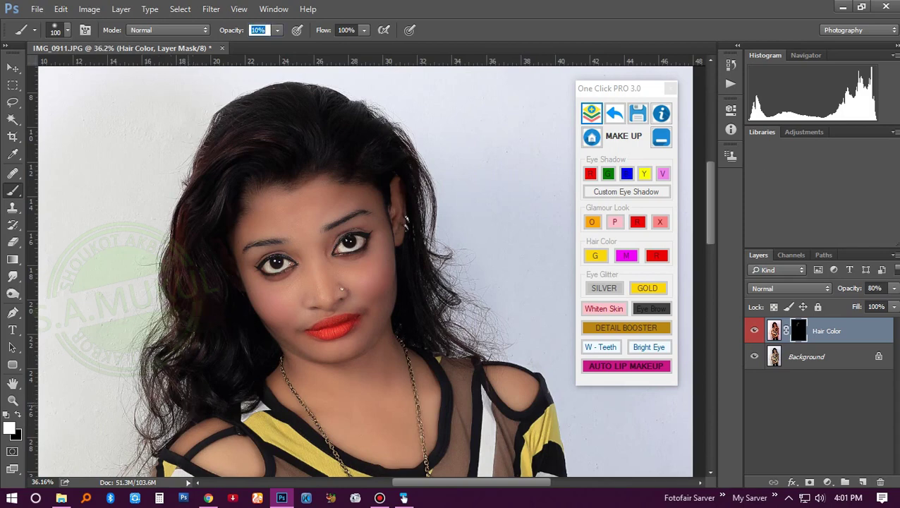
text(50)
key(Return)
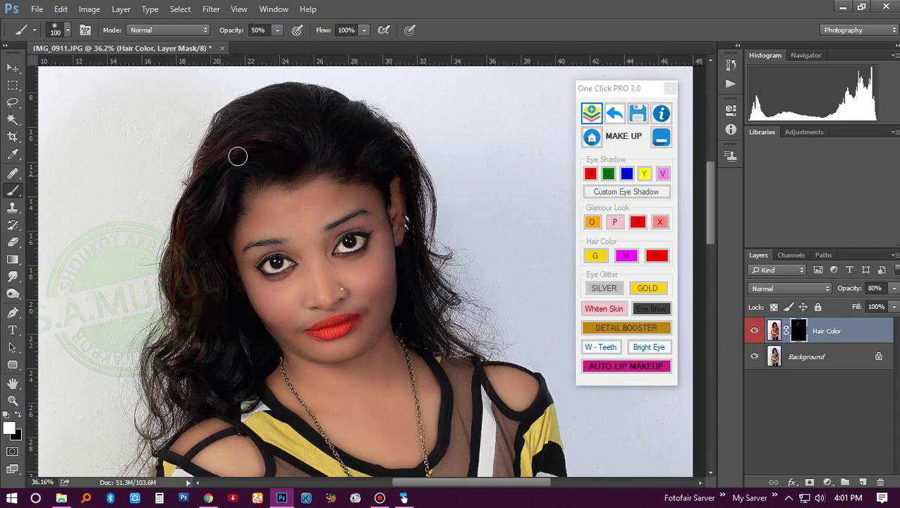
Paint the red tint down the hair on the Hair Color mask
mouse_move(237, 156)
mouse_down()
mouse_move(180, 255)
mouse_move(217, 209)
mouse_up()
drag(201, 341, 161, 416)
scroll(209, 364, down, 1)
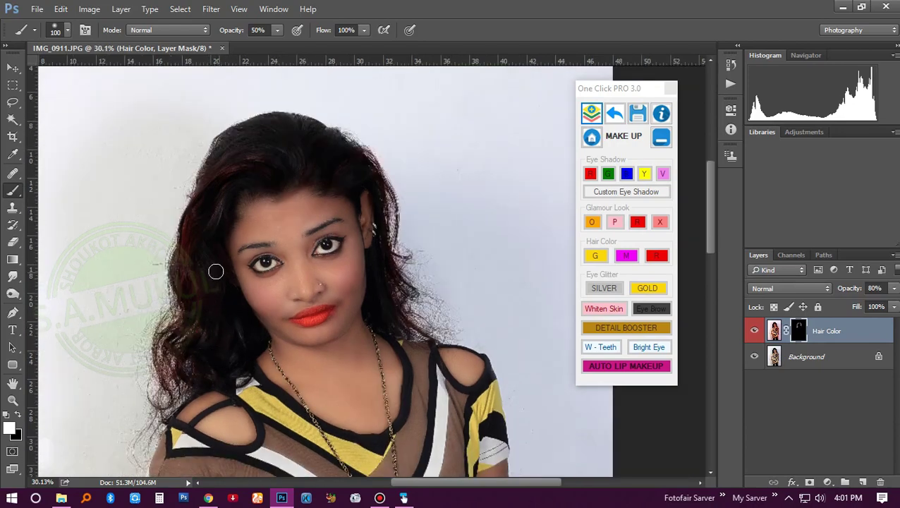
scroll(228, 210, up, 2)
scroll(268, 205, down, 1)
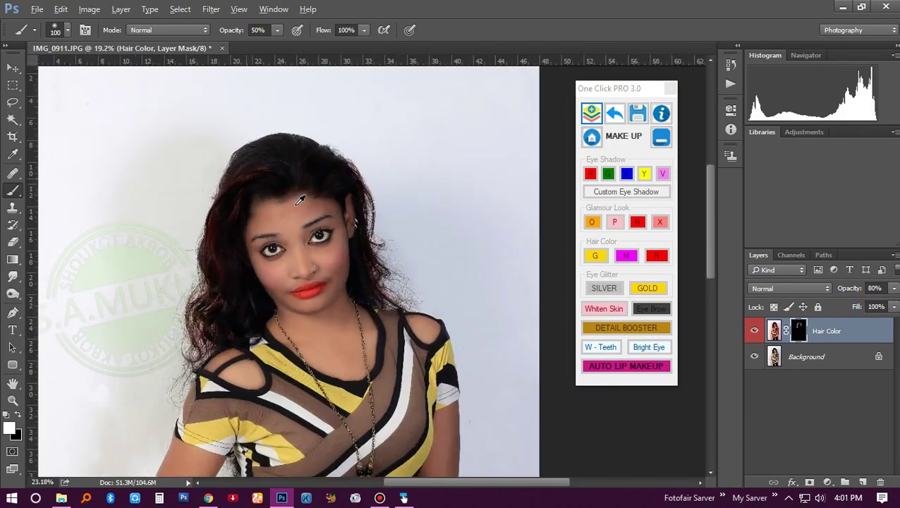
scroll(297, 201, up, 2)
scroll(301, 202, down, 1)
scroll(301, 203, down, 3)
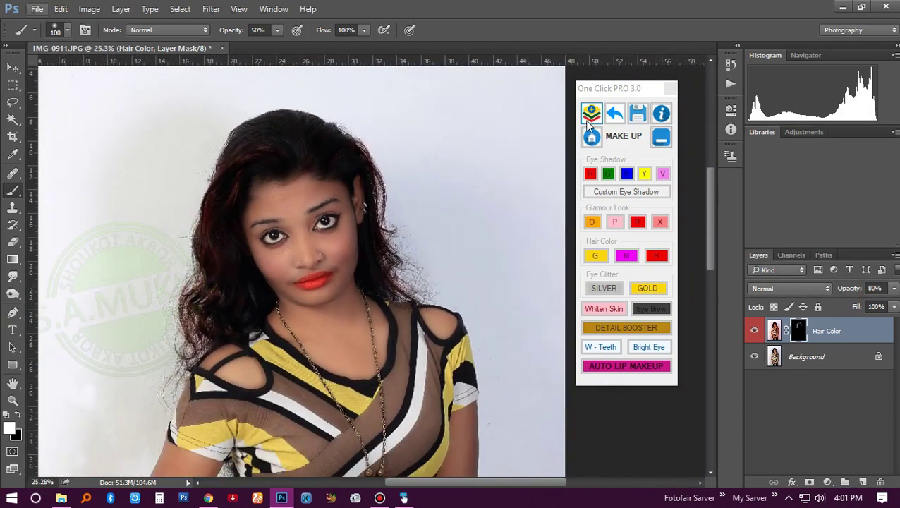
Try the Sponge tool at 215 px, then settle on the Burn tool from the toning flyout
click(13, 294)
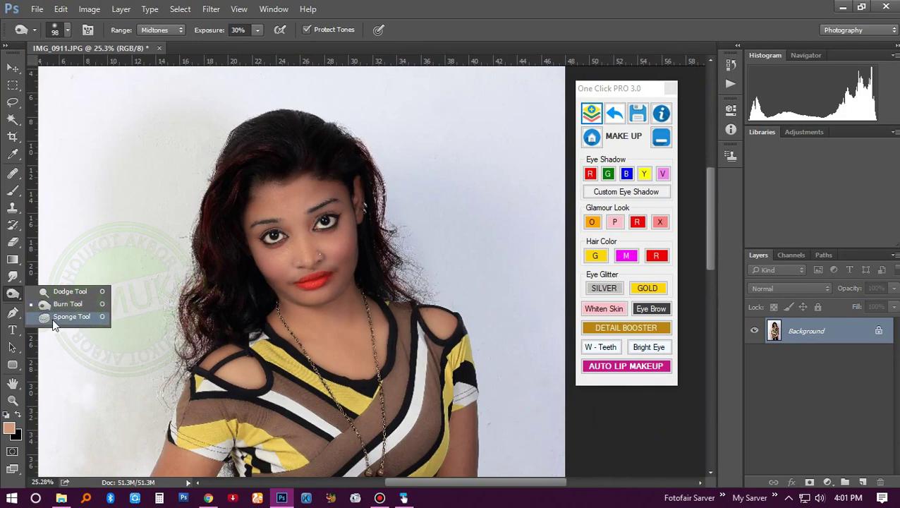
click(63, 317)
drag(230, 184, 282, 182)
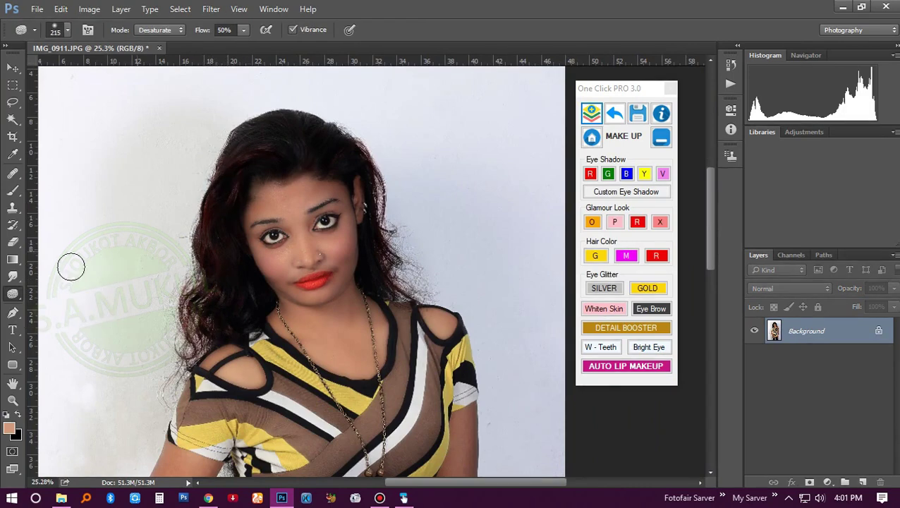
right_click(14, 299)
click(63, 292)
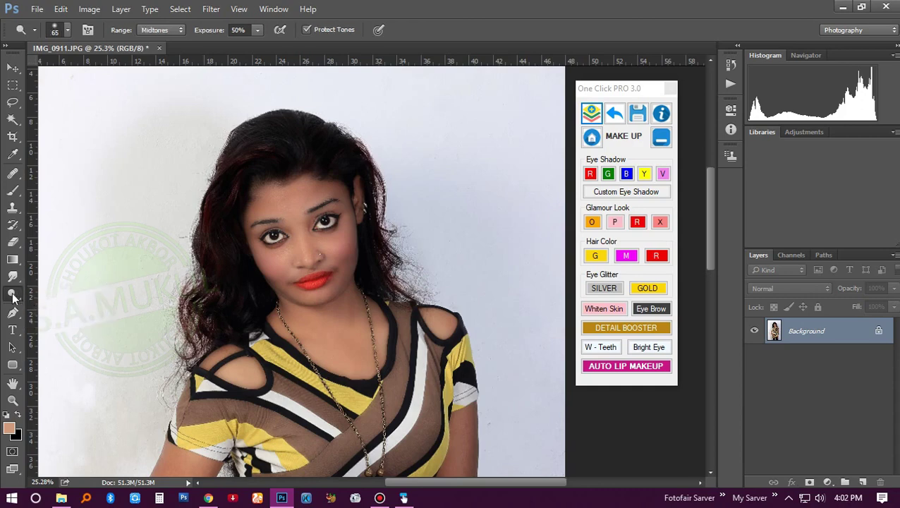
right_click(14, 299)
click(59, 302)
Burn the stray hair along the right side of the head
scroll(283, 158, up, 3)
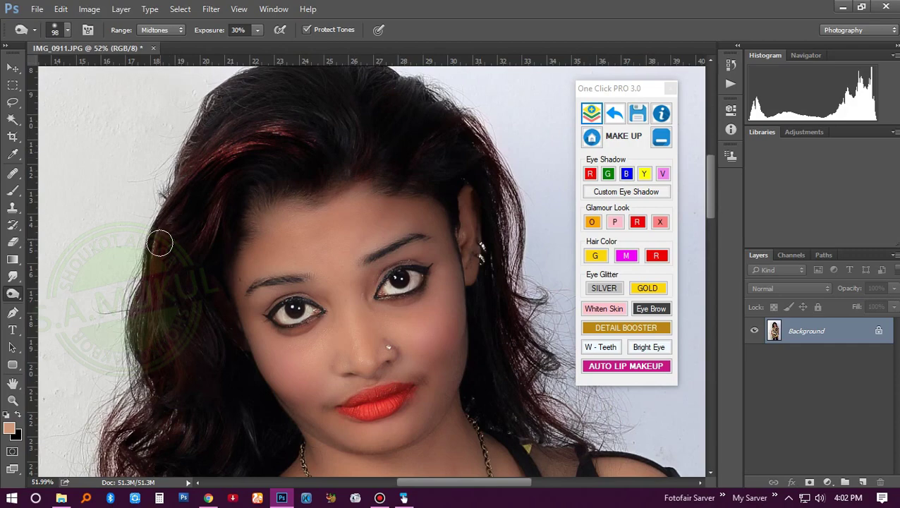
scroll(157, 392, down, 5)
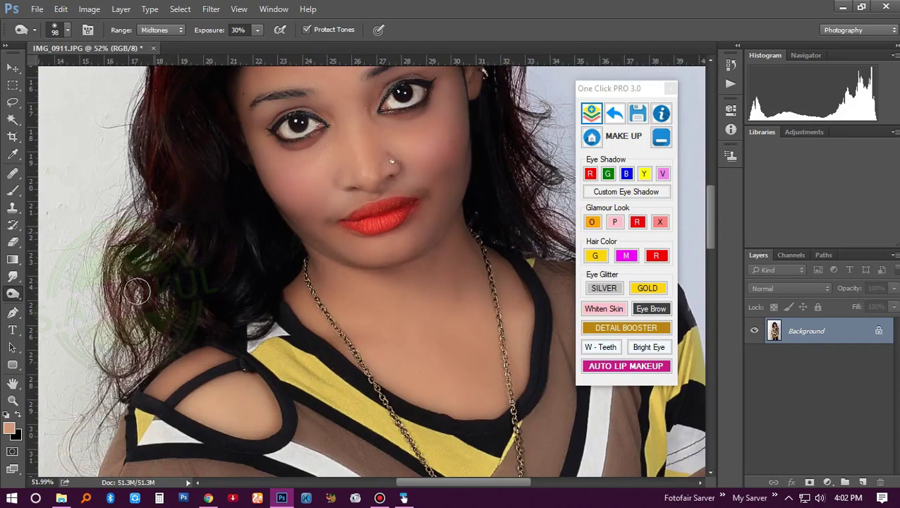
scroll(211, 247, down, 3)
scroll(282, 239, down, 2)
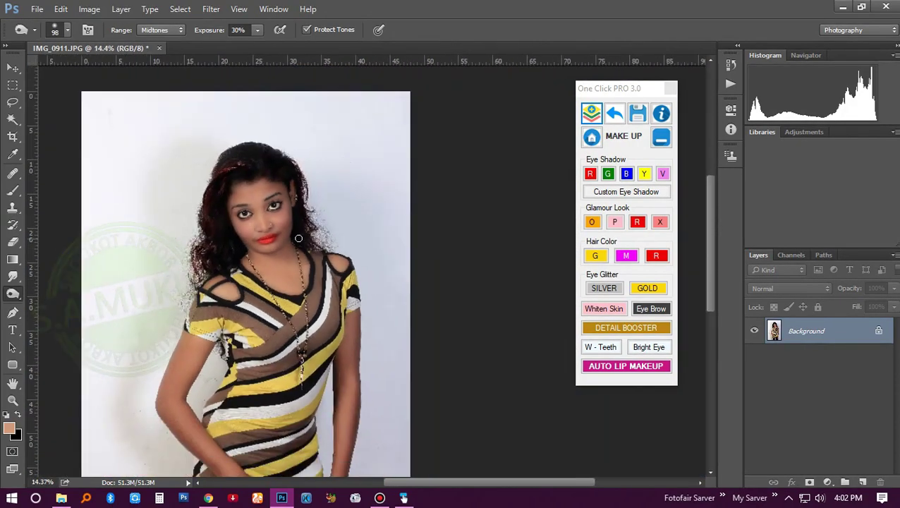
scroll(298, 238, up, 2)
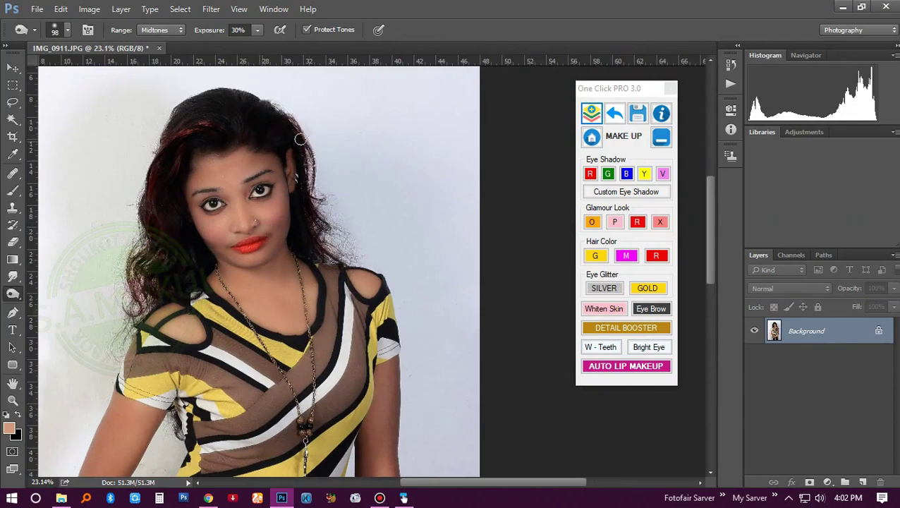
drag(303, 143, 320, 209)
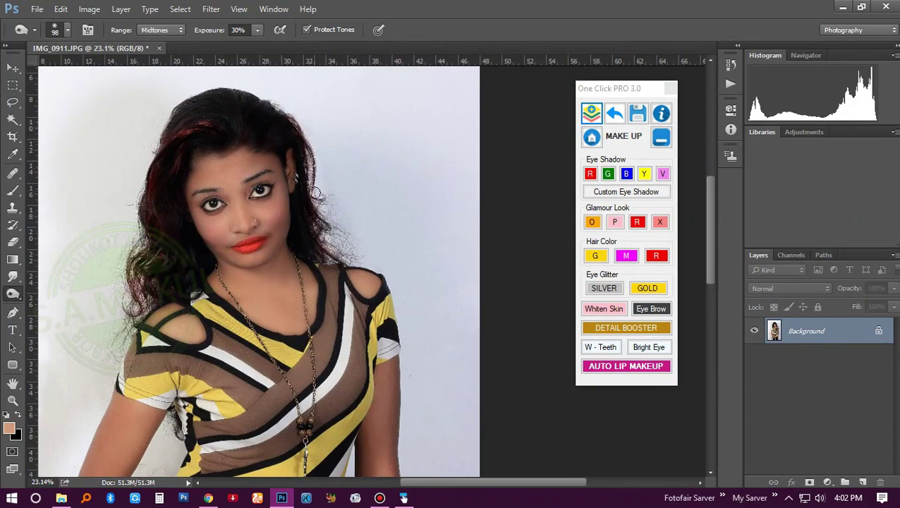
scroll(316, 192, down, 1)
scroll(315, 192, up, 2)
scroll(316, 191, up, 2)
scroll(314, 192, up, 2)
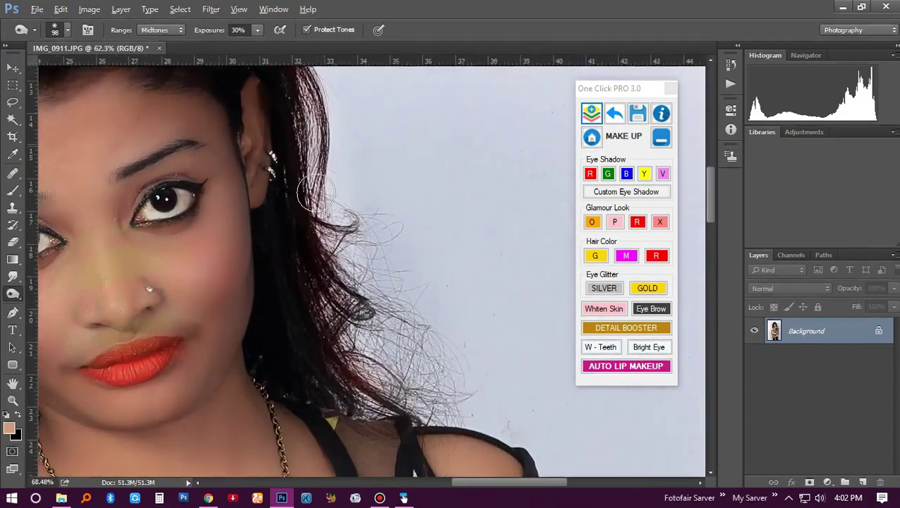
scroll(315, 192, up, 2)
Pan the view to centre the face, lips and lower face
drag(315, 191, 353, 240)
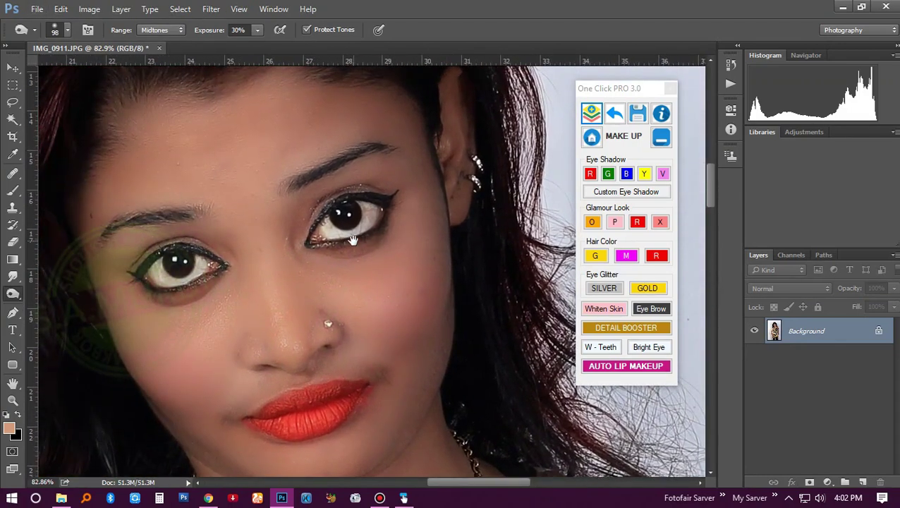
drag(374, 354, 347, 264)
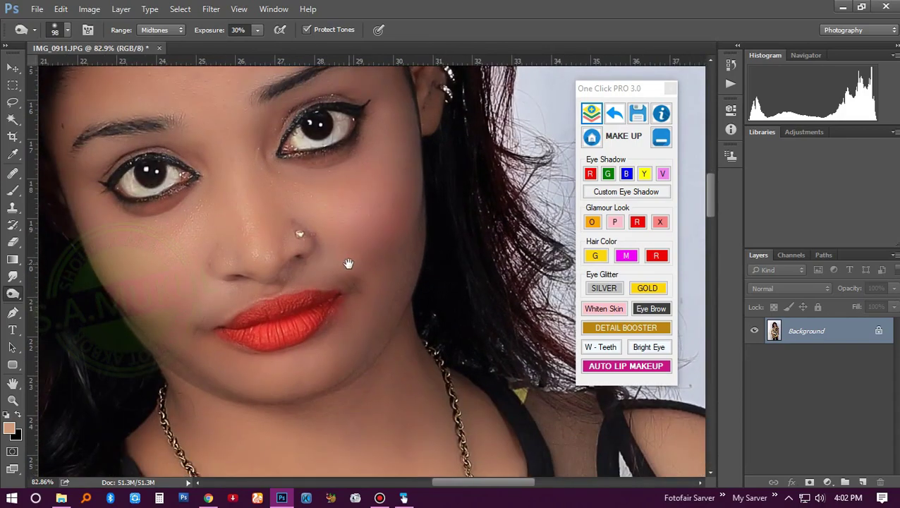
scroll(312, 306, up, 2)
scroll(289, 316, up, 3)
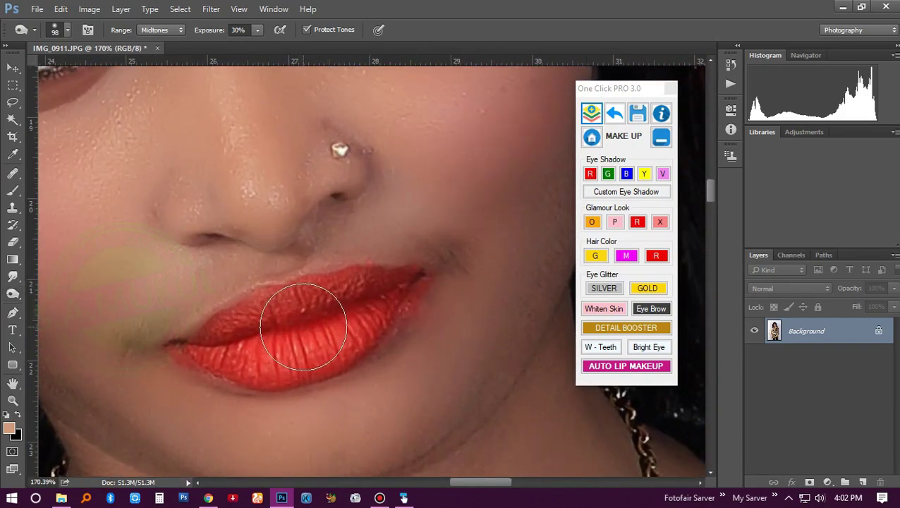
Trace the lips with a Pen path, convert it to a selection, and launch AUTO LIP MAKEUP
key(p)
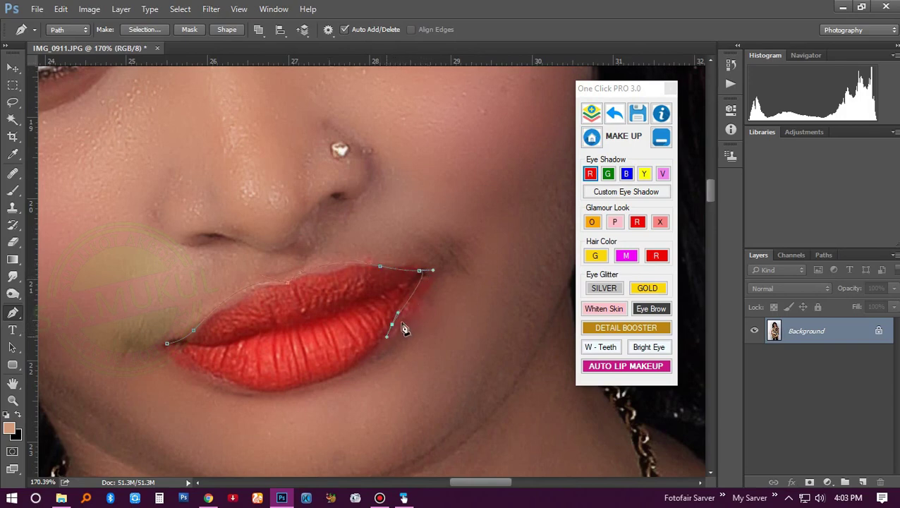
drag(403, 328, 423, 279)
drag(228, 402, 187, 409)
key(ctrl+Return)
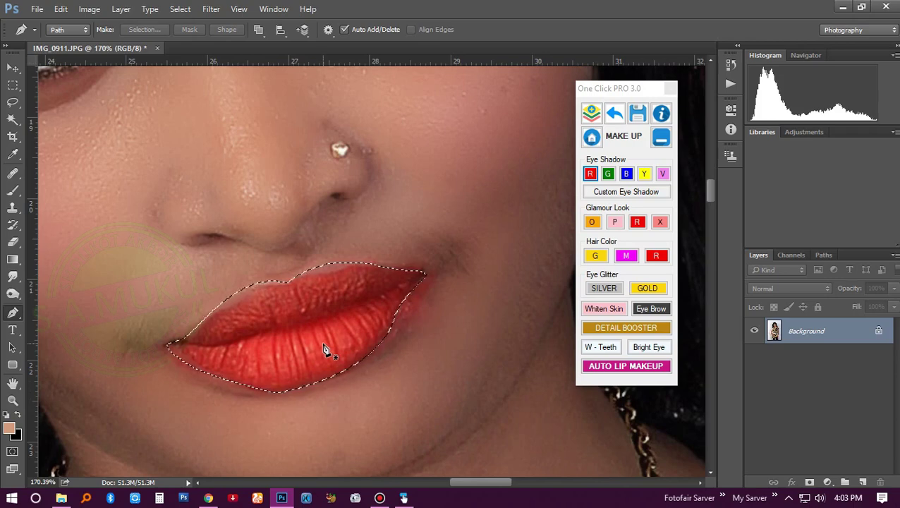
scroll(357, 340, down, 2)
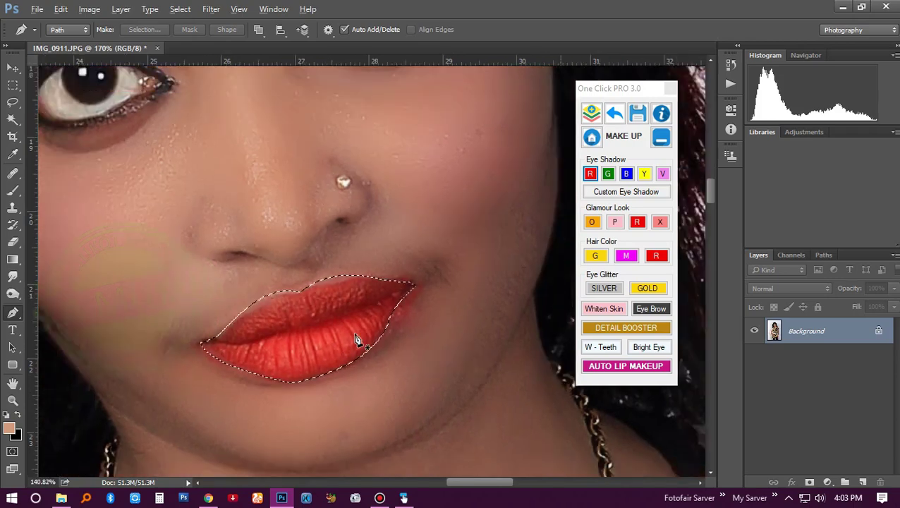
scroll(356, 340, down, 3)
click(626, 366)
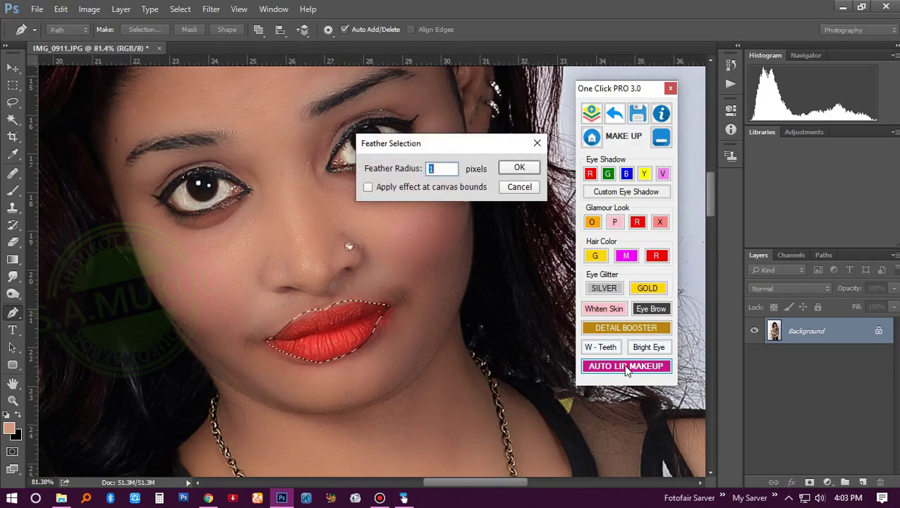
Feather the lip selection by 3 px, choose the pinker More Blue variation, and apply it
text(3)
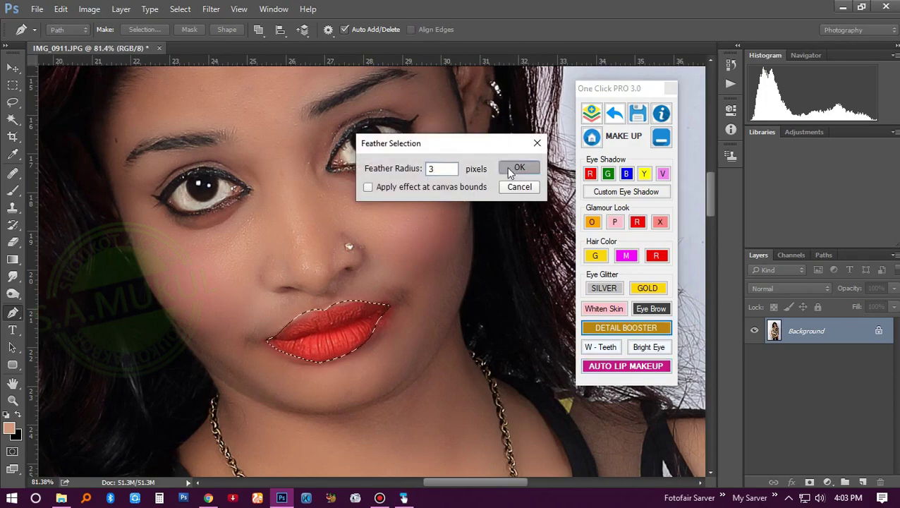
click(511, 172)
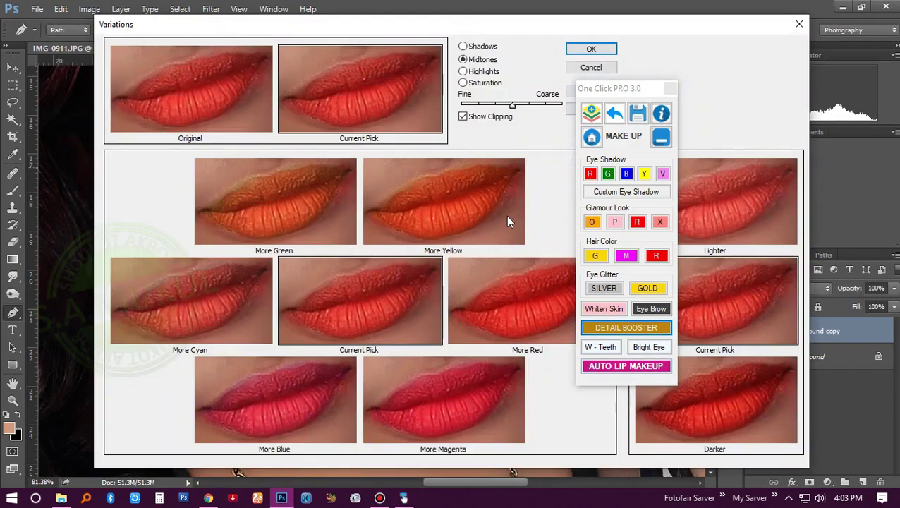
click(295, 395)
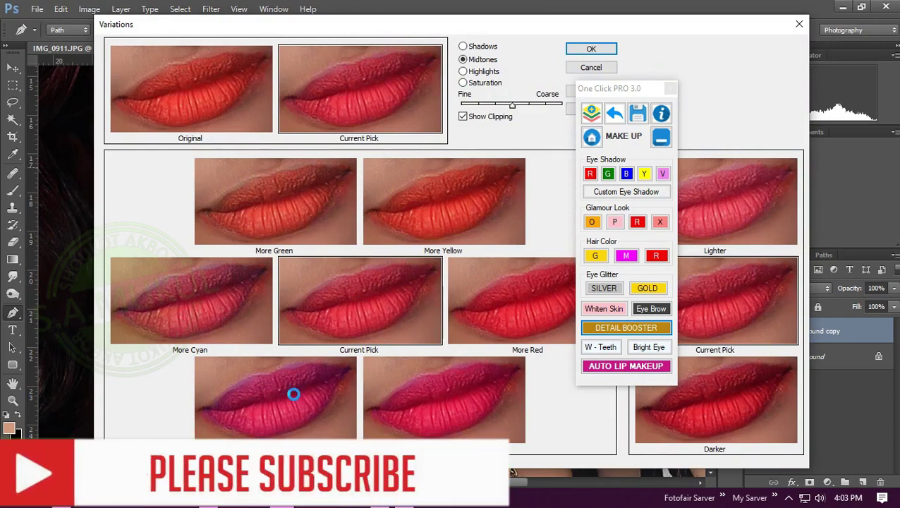
click(591, 47)
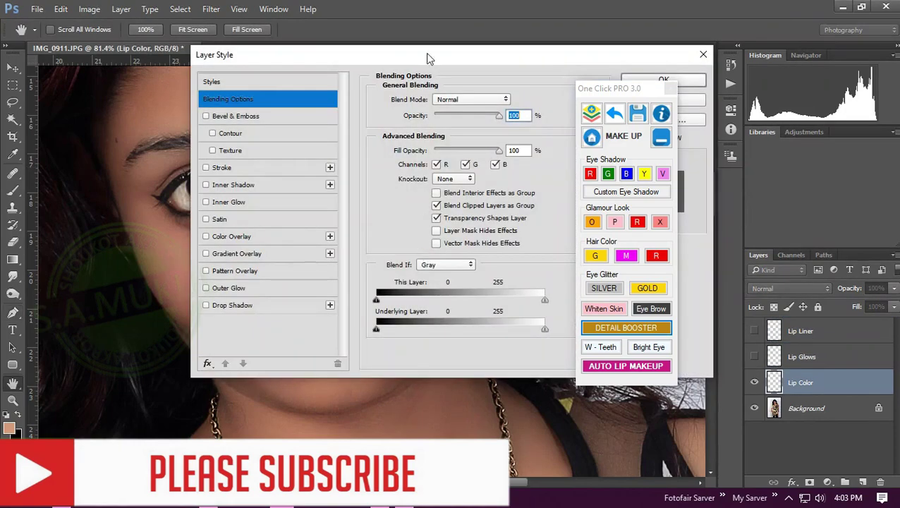
Blend Lip Color as Soft Light with lower opacity, 90 fill and tightened blend-if sliders
drag(428, 58, 666, 59)
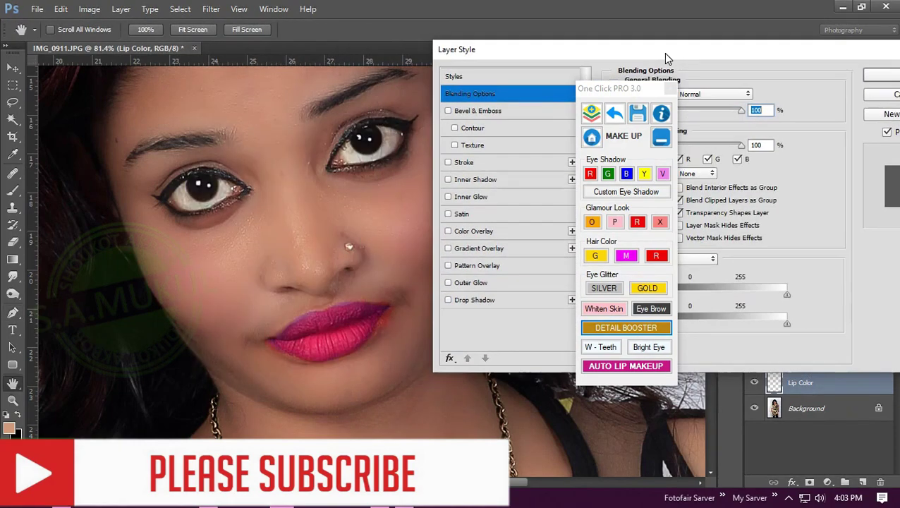
drag(619, 93, 160, 125)
click(713, 93)
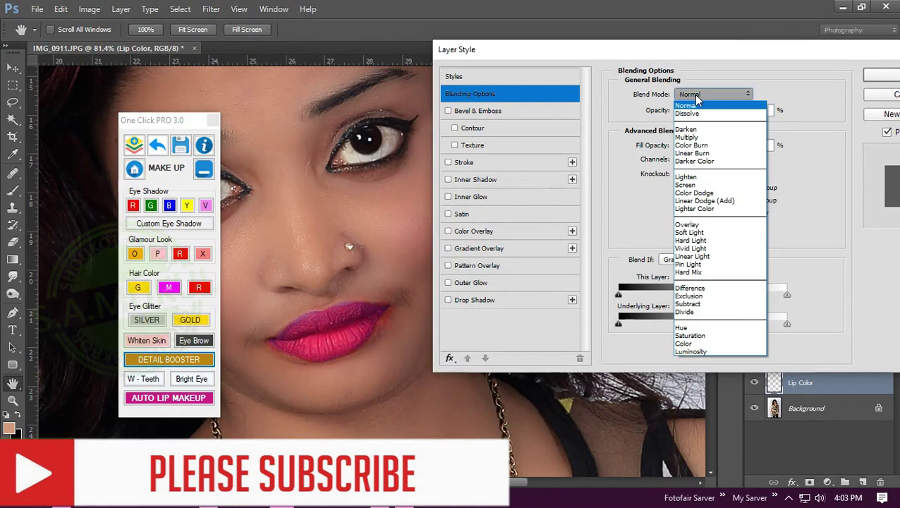
click(705, 232)
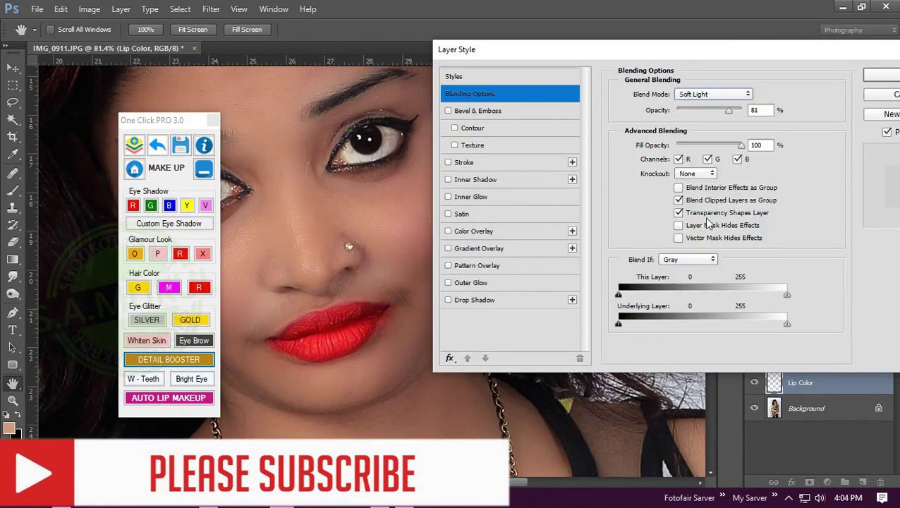
drag(731, 115, 687, 114)
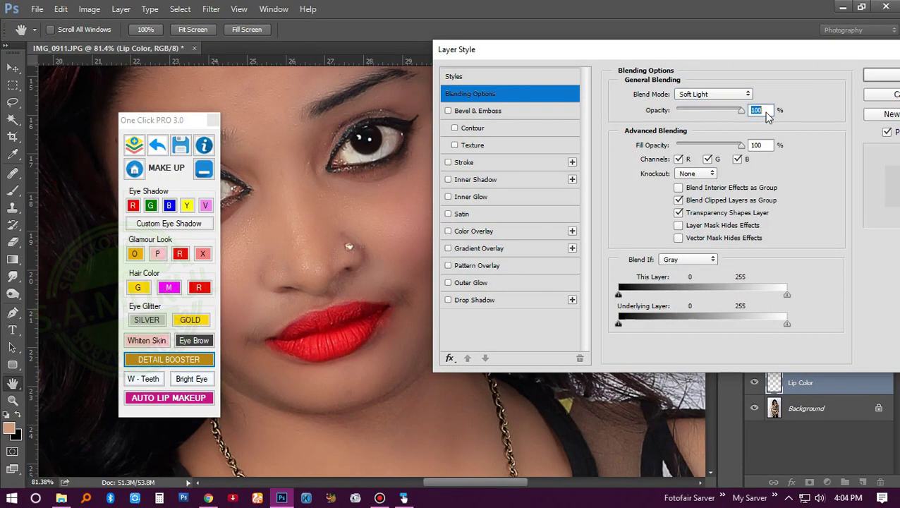
drag(740, 144, 714, 149)
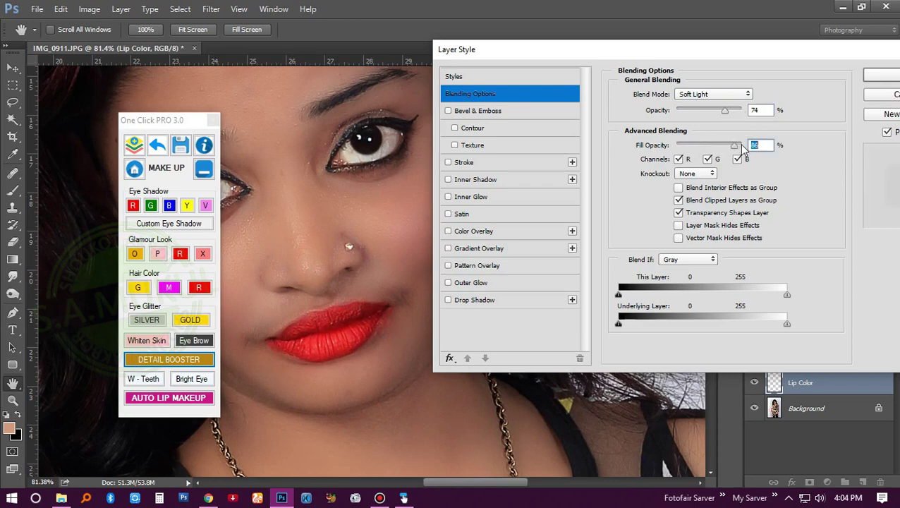
mouse_move(619, 295)
mouse_down()
mouse_move(678, 295)
mouse_move(657, 299)
mouse_up()
mouse_move(787, 300)
mouse_down()
mouse_move(642, 297)
mouse_move(689, 297)
mouse_move(666, 298)
mouse_up()
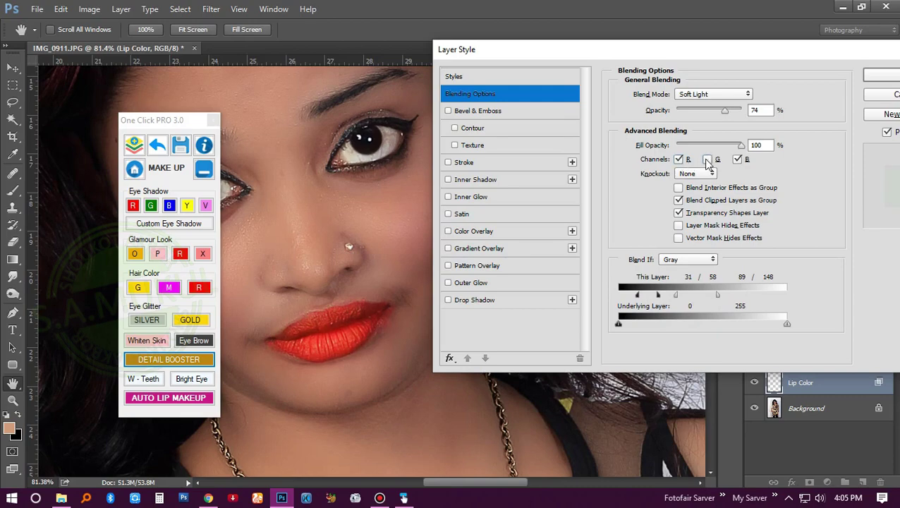
click(738, 160)
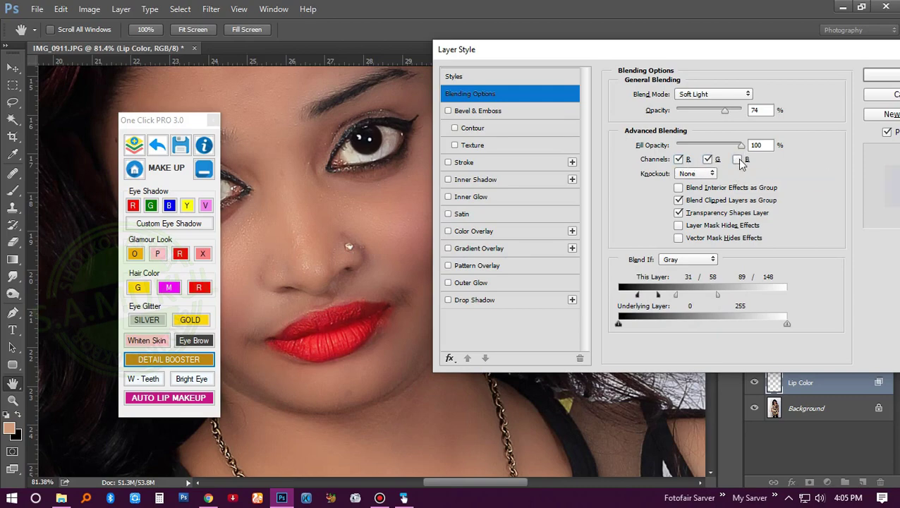
click(872, 81)
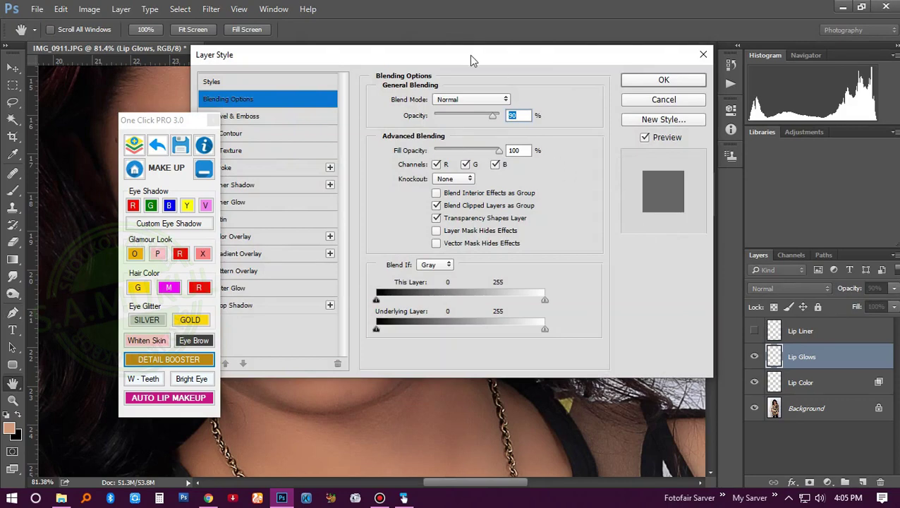
Keep Lip Glows in Normal mode and lower its opacity to 58
drag(471, 60, 718, 65)
click(730, 105)
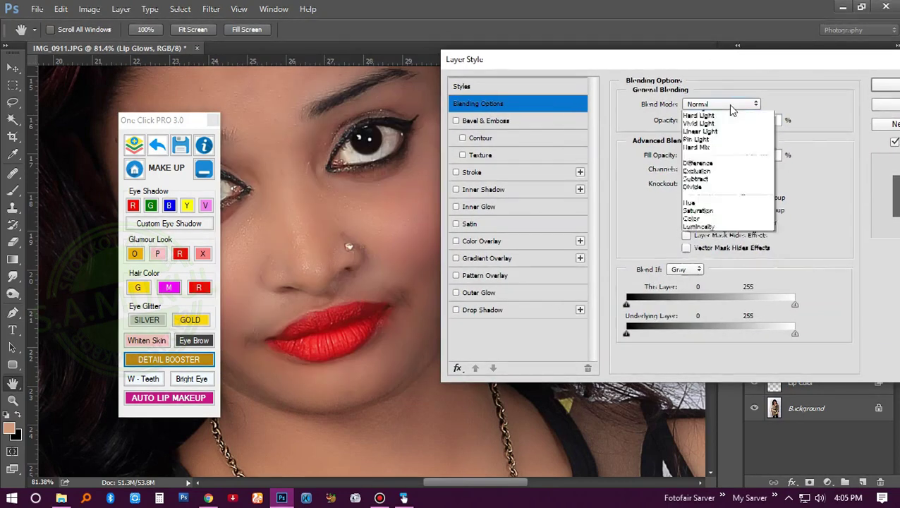
click(732, 108)
drag(743, 121, 722, 122)
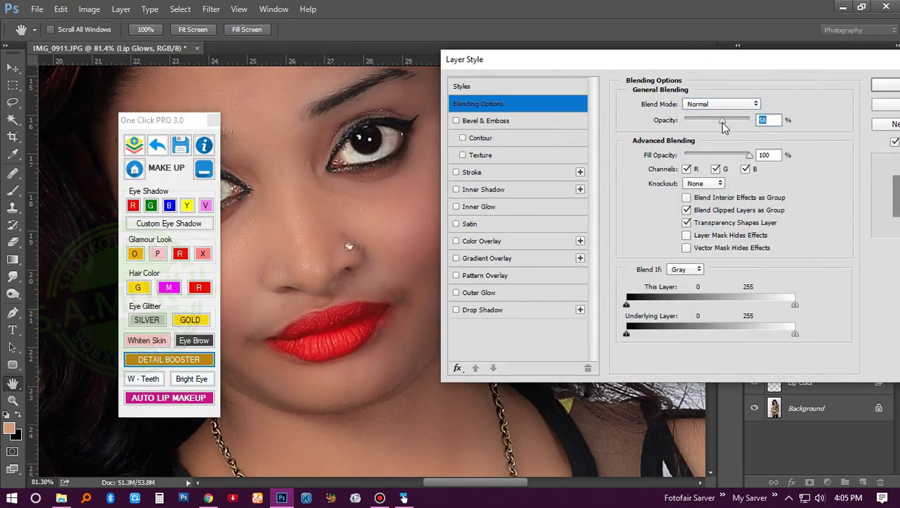
click(879, 90)
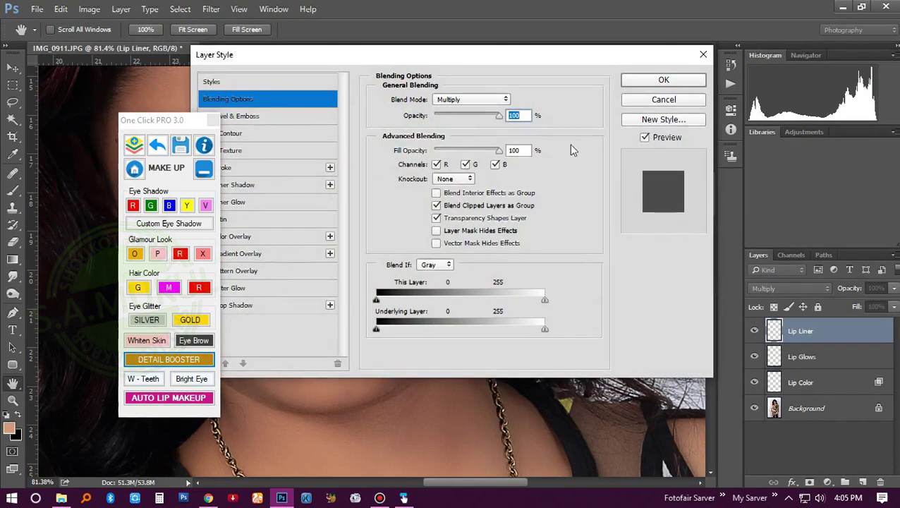
Keep Lip Liner in Multiply mode and lower its opacity to 49%
drag(466, 55, 672, 57)
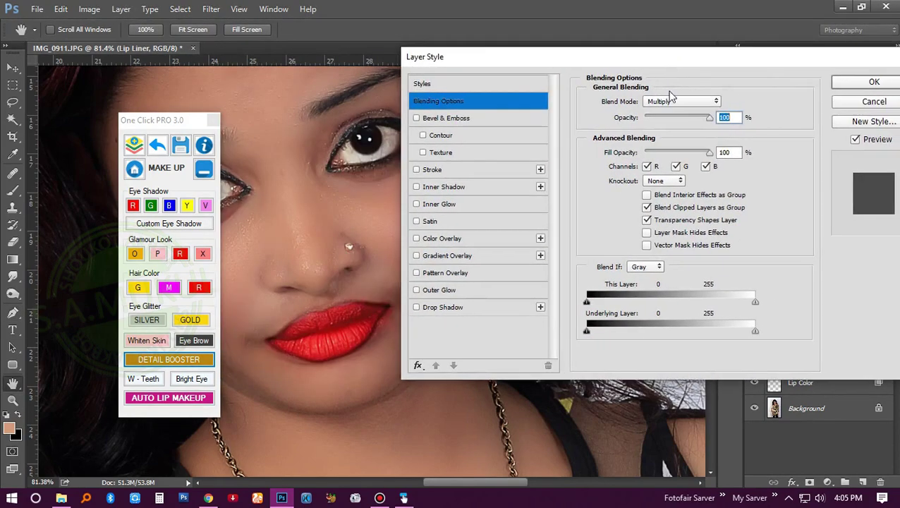
click(674, 102)
click(674, 106)
drag(709, 120, 677, 121)
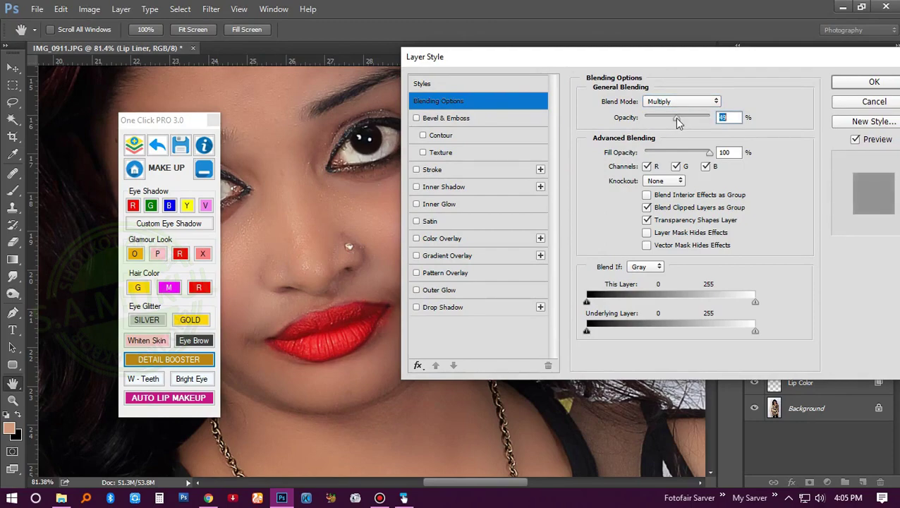
click(856, 83)
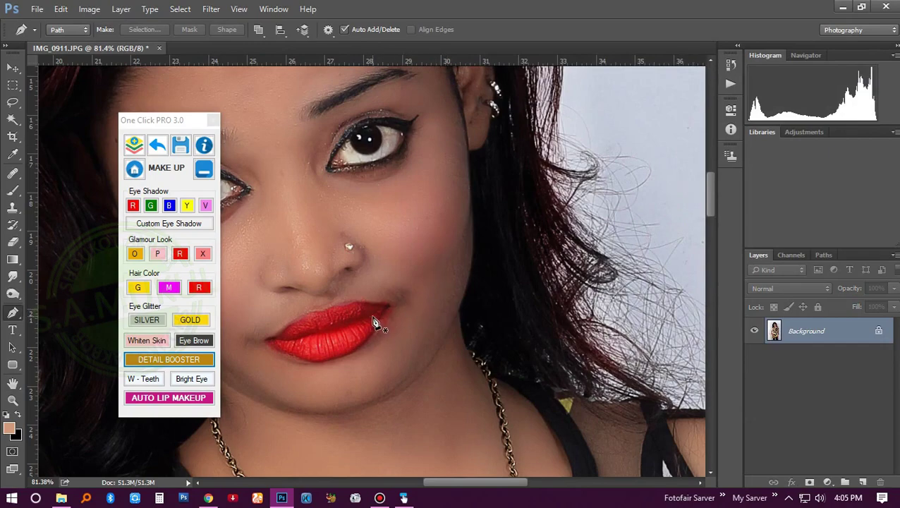
Shift the One Click PRO panel left and return it to its main menu
scroll(455, 322, down, 5)
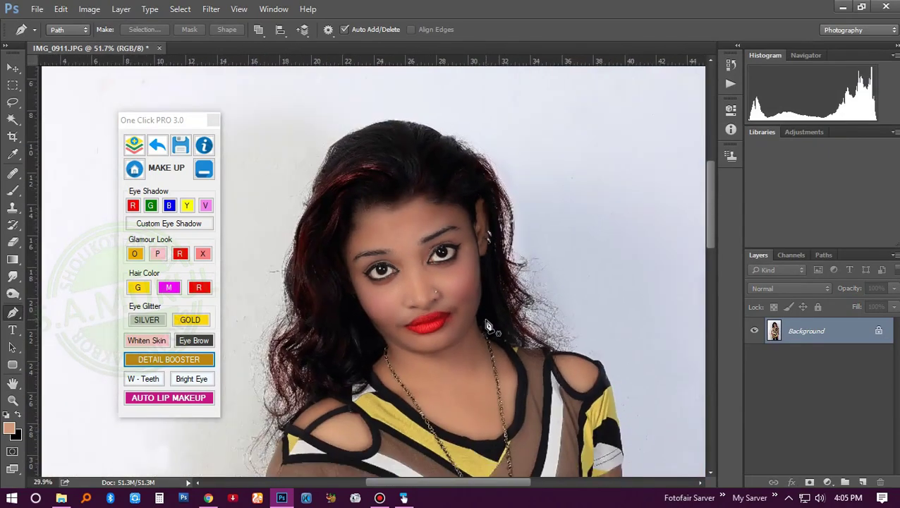
scroll(482, 343, up, 3)
scroll(480, 344, up, 3)
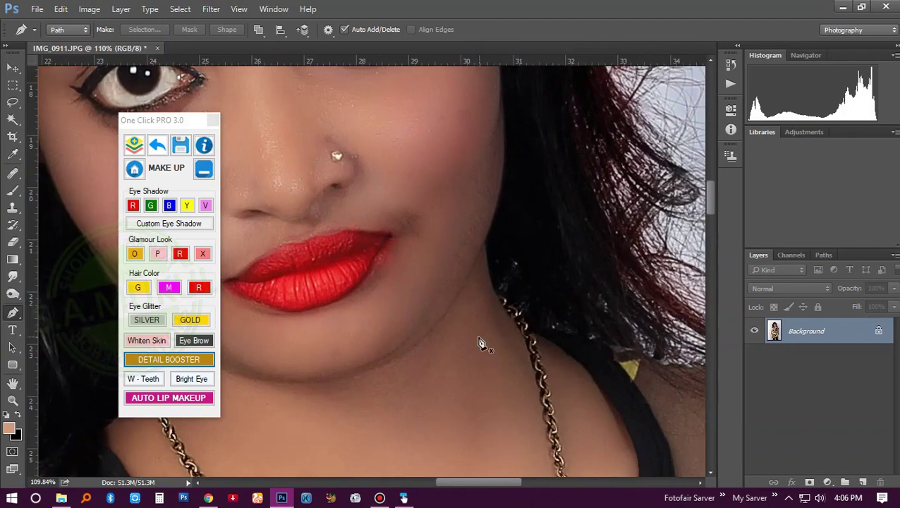
drag(136, 134, 77, 129)
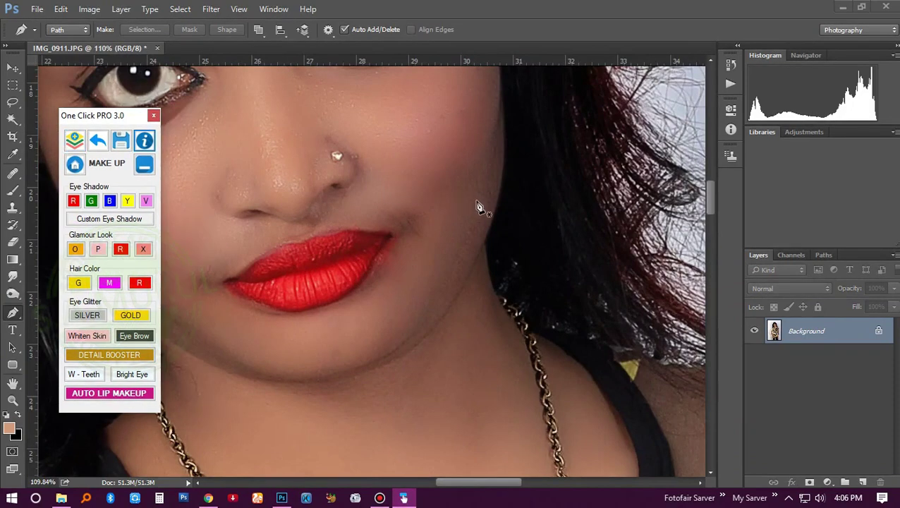
click(74, 164)
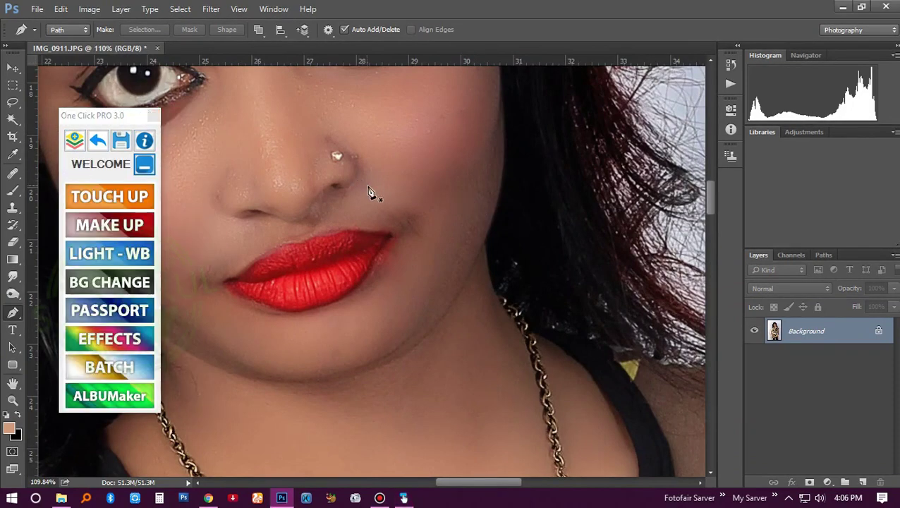
Drag the panel to the right of the photo and fit the whole portrait on screen
key(v)
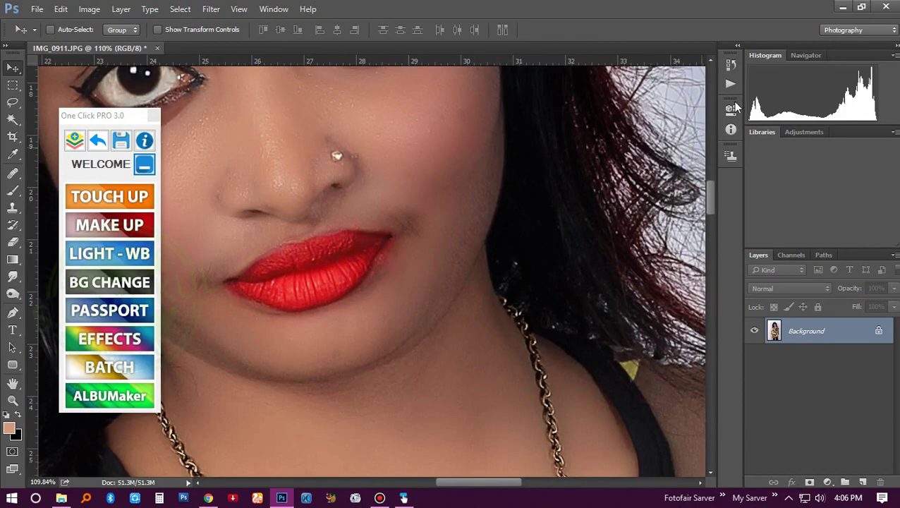
mouse_move(104, 115)
mouse_down()
mouse_move(653, 105)
mouse_move(607, 95)
mouse_up()
key(ctrl+0)
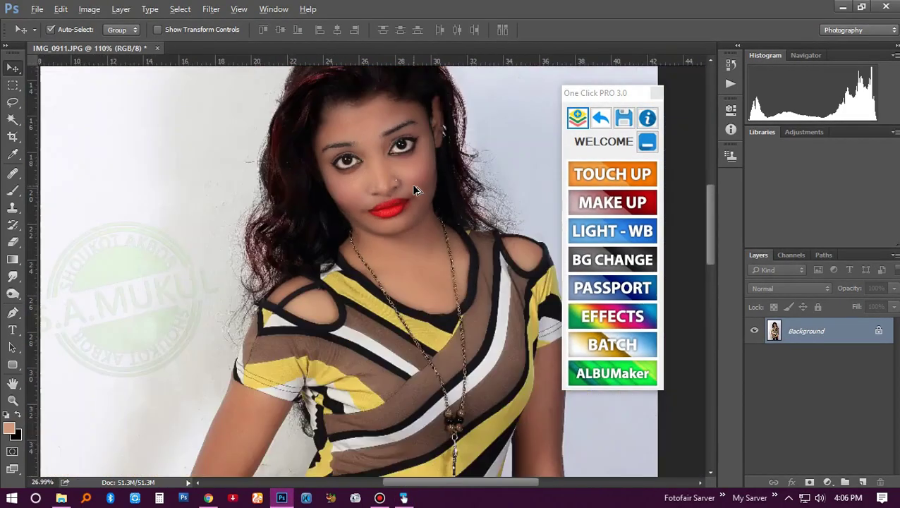
scroll(415, 191, down, 2)
scroll(424, 201, up, 4)
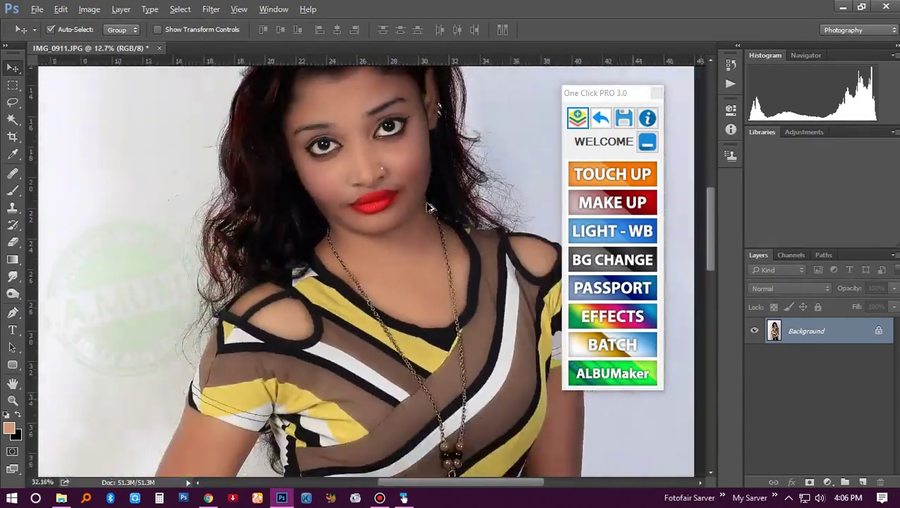
scroll(430, 210, down, 2)
scroll(428, 208, down, 3)
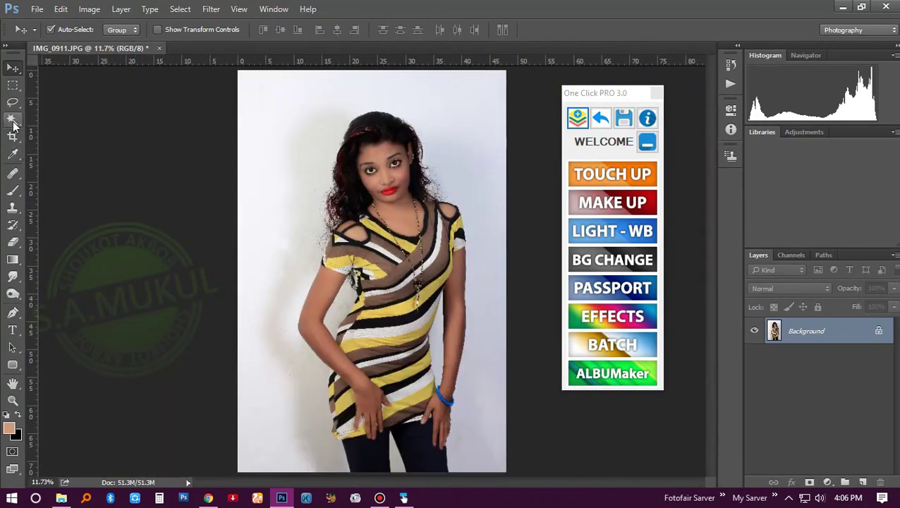
Select the white background beside and below the woman with the Magic Wand
click(13, 119)
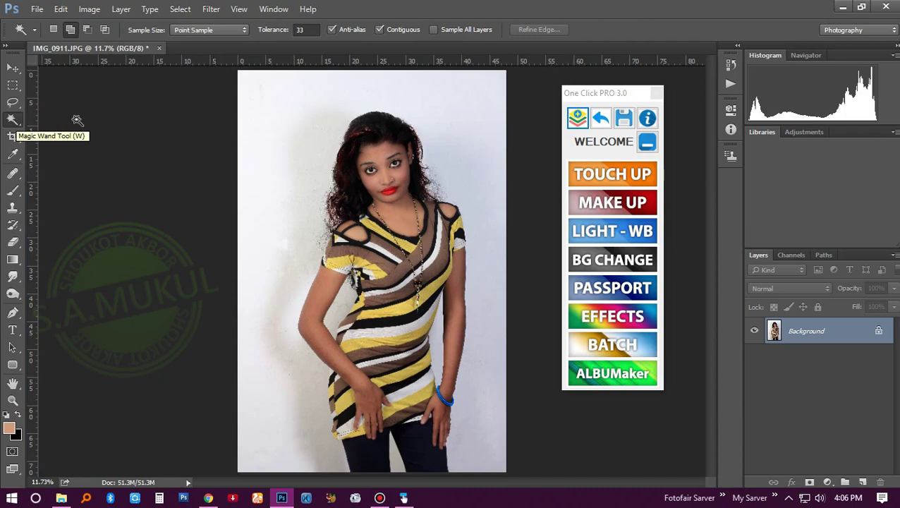
click(261, 178)
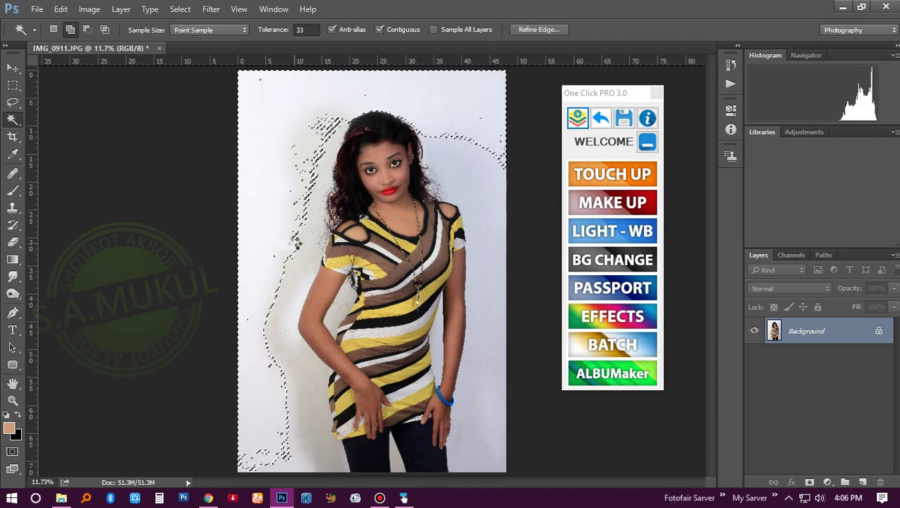
shift+click(311, 421)
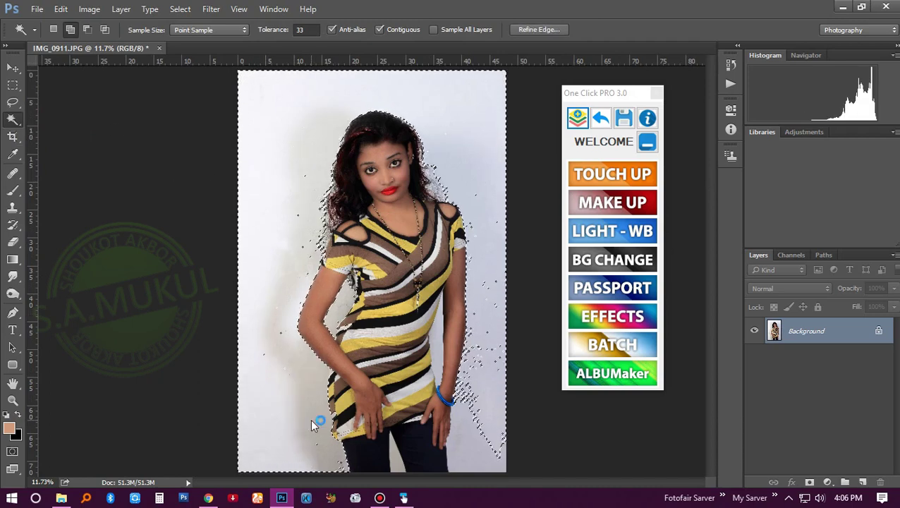
shift+click(477, 437)
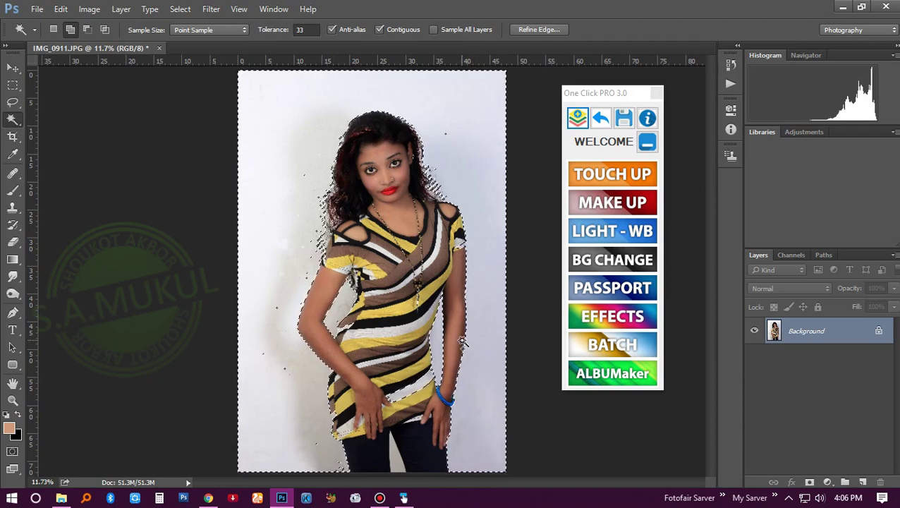
Zoom in and refine the selection along the hand and waist with the Lasso
key(ctrl+d)
mouse_move(462, 344)
mouse_down()
mouse_move(486, 391)
mouse_move(462, 275)
mouse_up()
key(l)
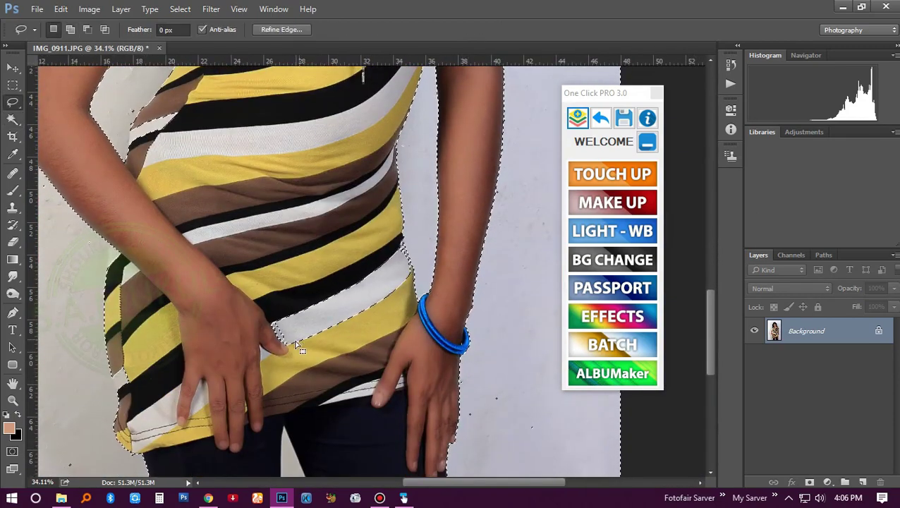
drag(297, 346, 403, 320)
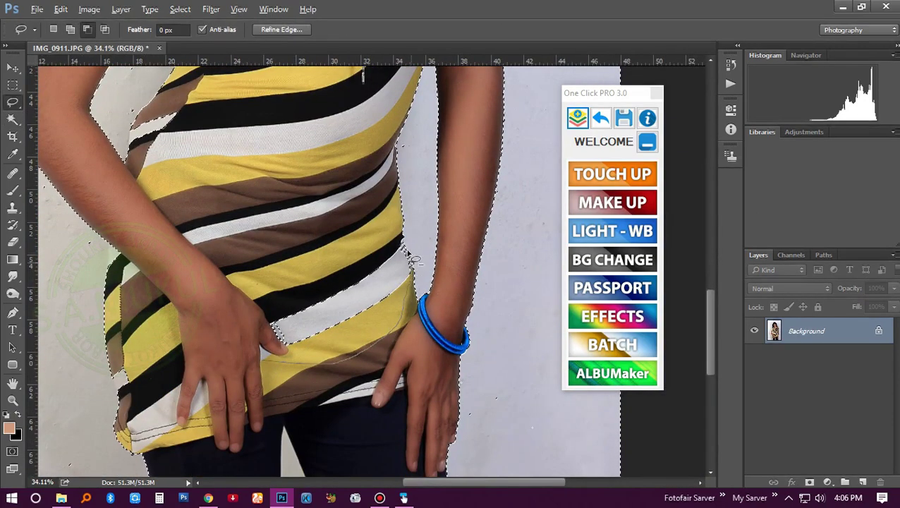
mouse_move(419, 284)
mouse_down()
mouse_move(315, 340)
mouse_move(366, 348)
mouse_up()
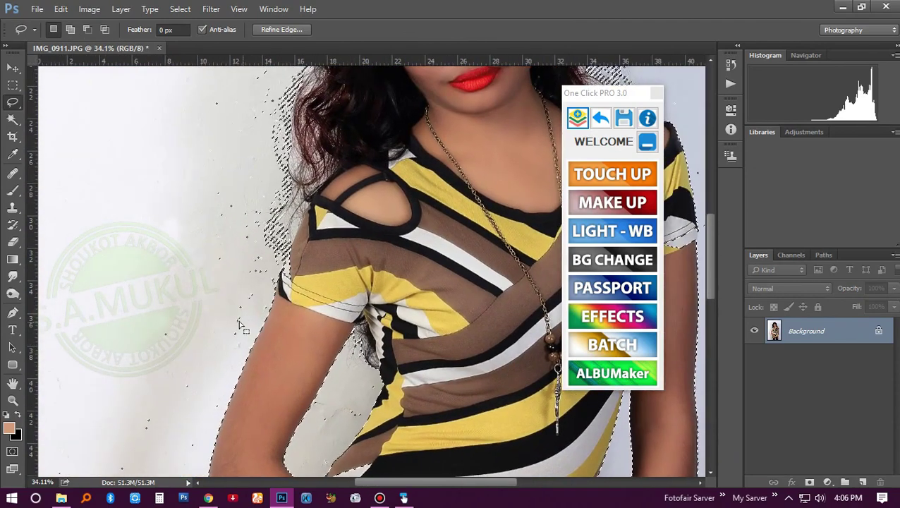
scroll(251, 339, down, 2)
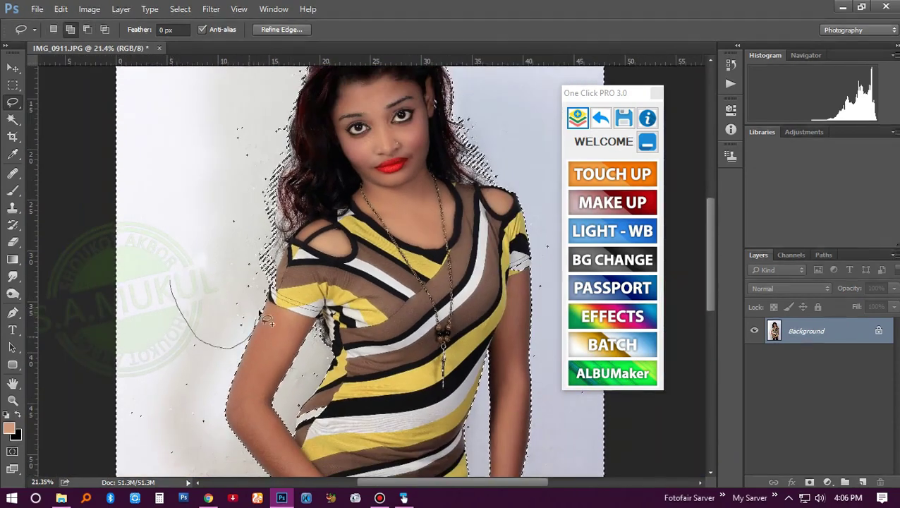
Refine the selection along the arm, shoulder and hair with the Lasso
drag(179, 313, 282, 247)
mouse_move(276, 156)
mouse_down()
mouse_move(295, 319)
mouse_move(388, 402)
mouse_up()
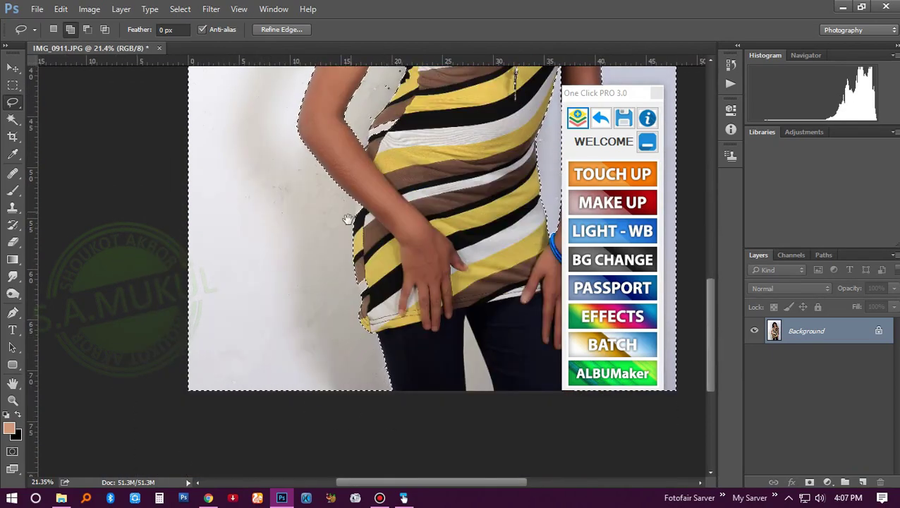
scroll(323, 273, up, 2)
mouse_move(367, 205)
mouse_down()
mouse_move(317, 232)
mouse_move(307, 309)
mouse_up()
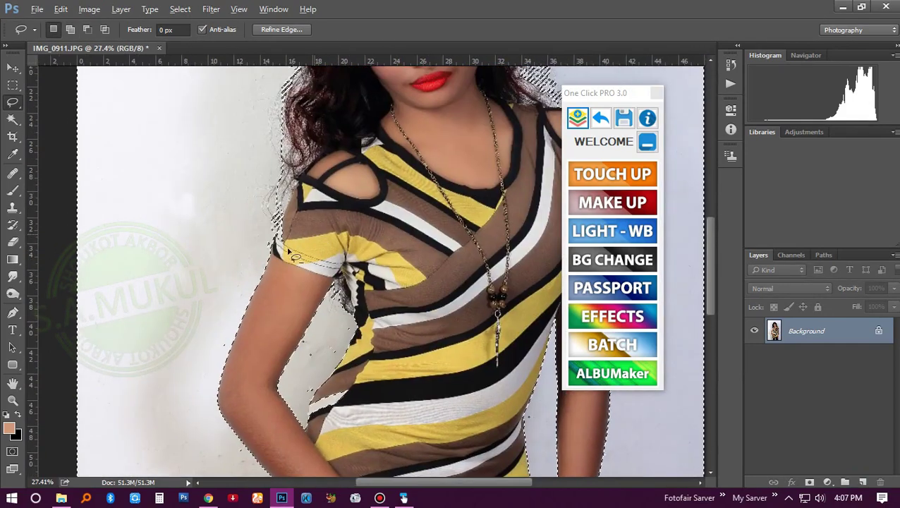
mouse_move(237, 190)
mouse_down()
mouse_move(217, 277)
mouse_move(257, 329)
mouse_up()
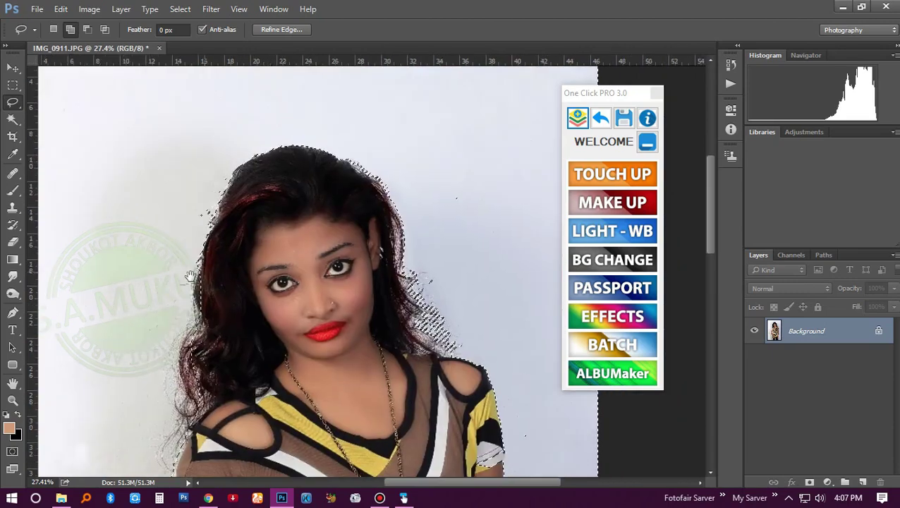
drag(282, 192, 328, 159)
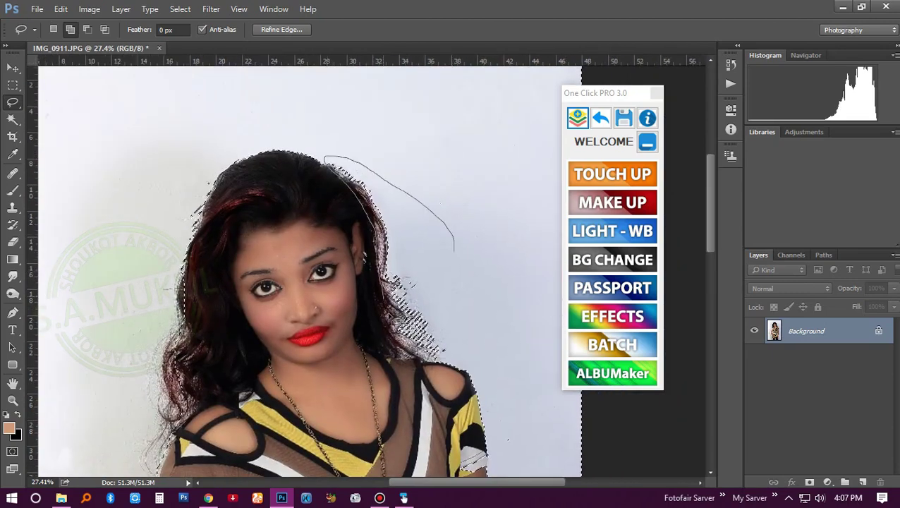
mouse_move(453, 250)
mouse_down()
mouse_move(501, 395)
mouse_move(446, 146)
mouse_up()
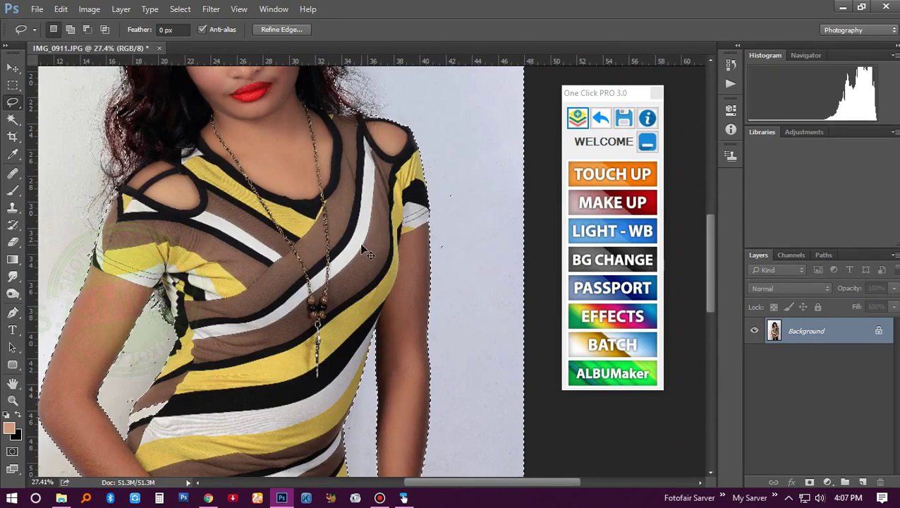
Fit the image and inspect the arm and torso selection edge up close
key(ctrl+0)
drag(371, 348, 427, 369)
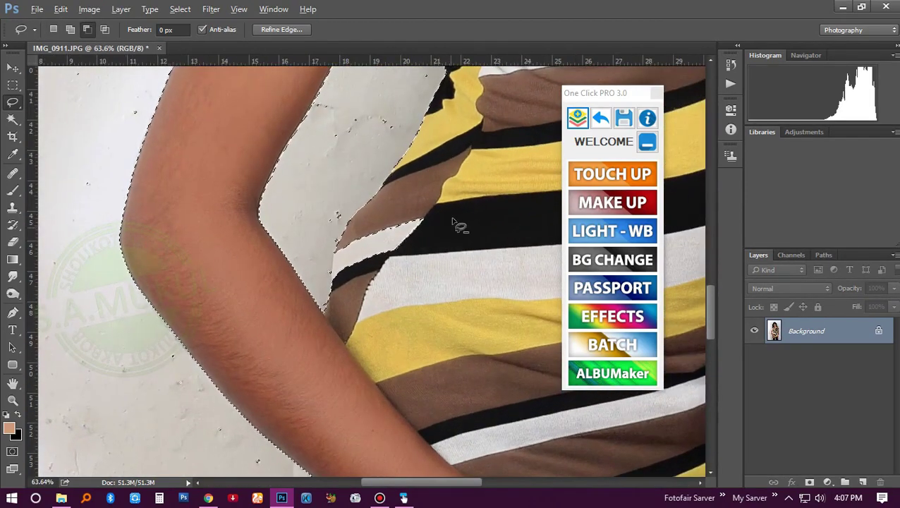
scroll(337, 268, down, 5)
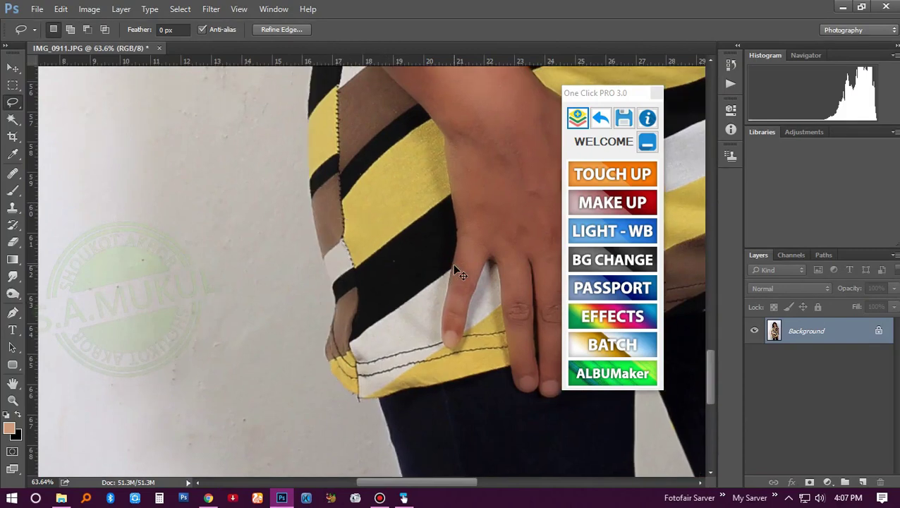
key(ctrl+0)
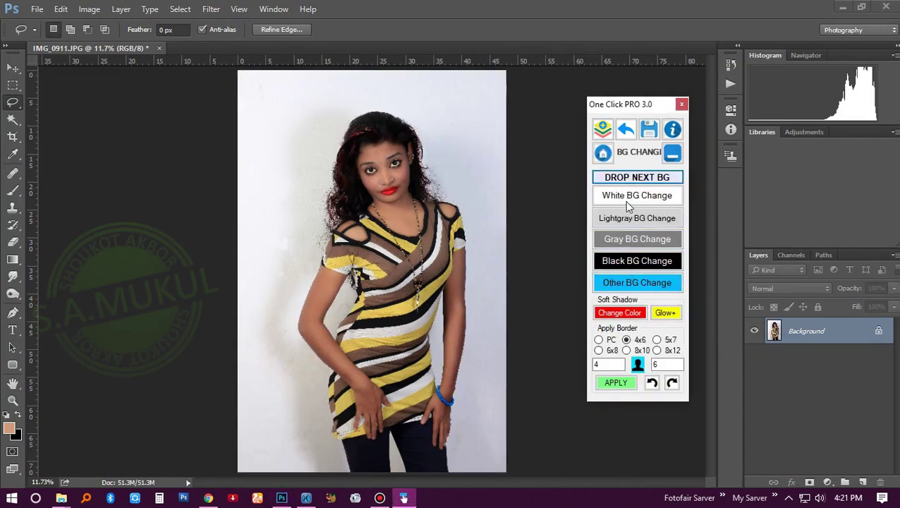
Apply One Click PRO's White BG Change to the selected background
click(638, 201)
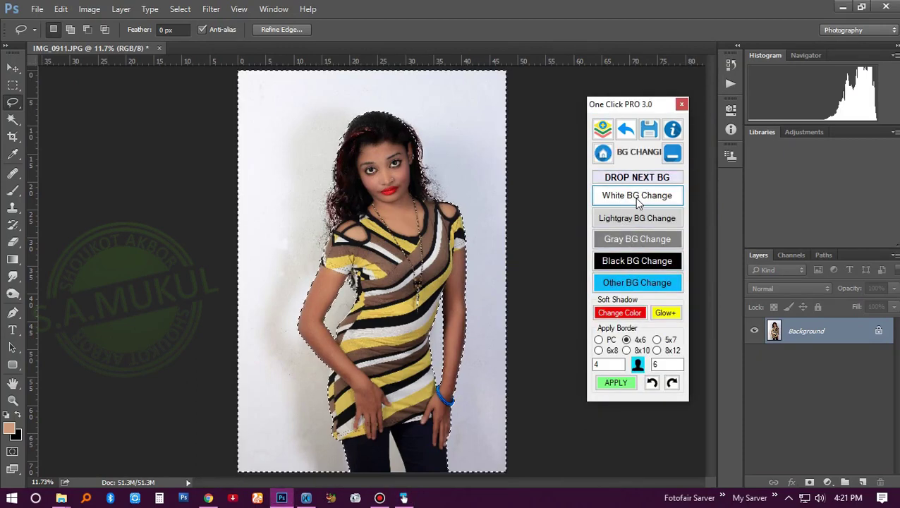
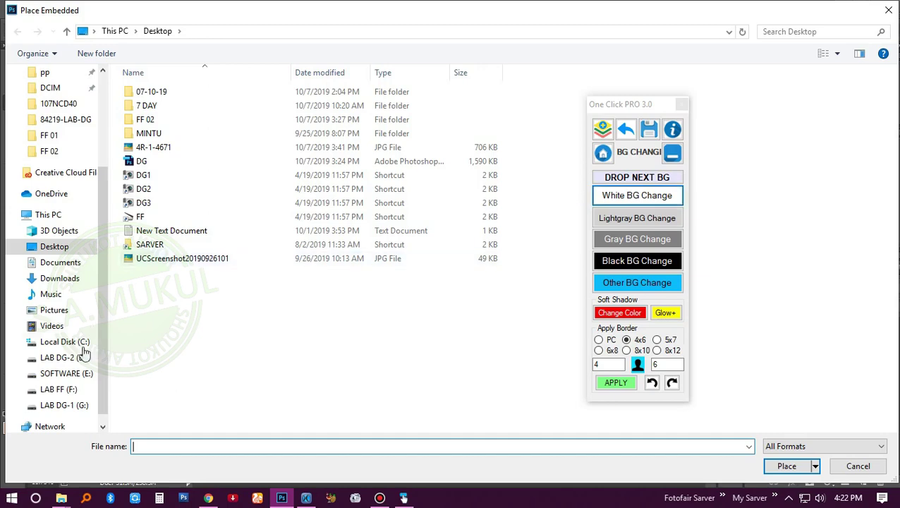
Place studio background (25) from the Indian indoor HD studio backgrounds 2 folder as an embedded layer
click(67, 373)
double_click(157, 219)
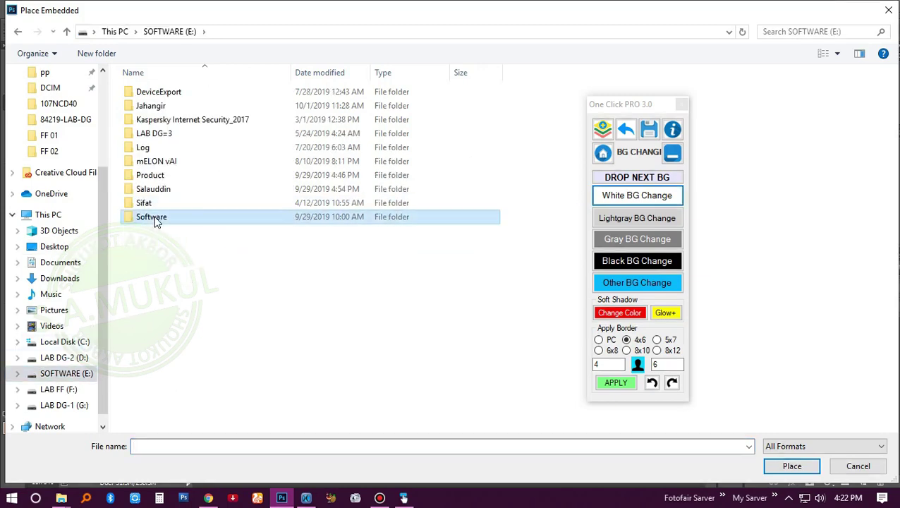
double_click(162, 174)
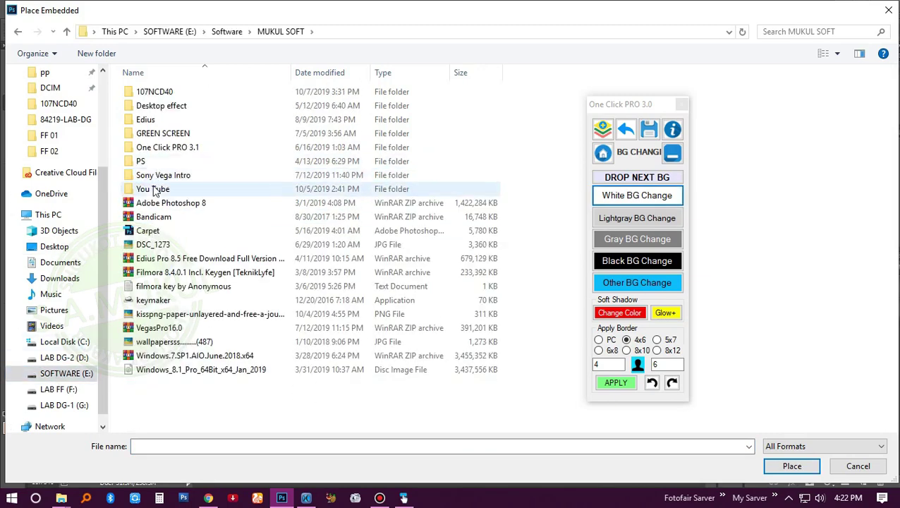
double_click(146, 162)
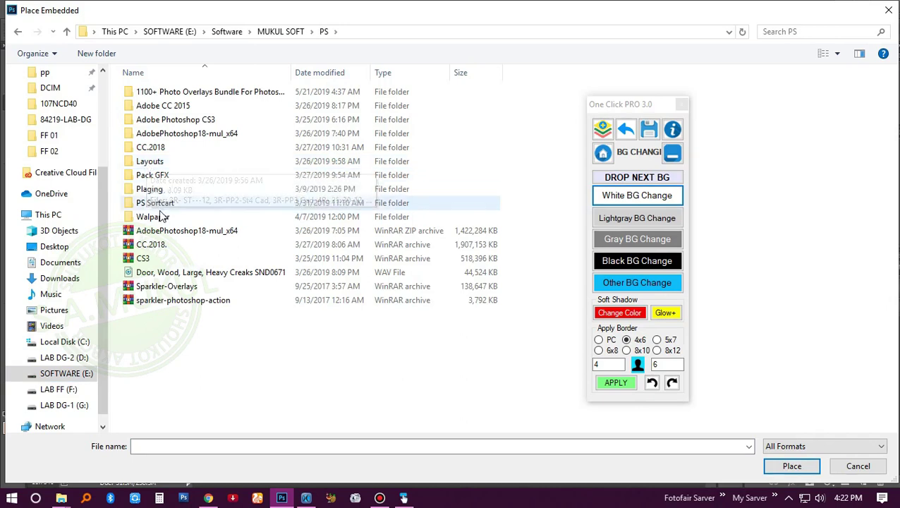
double_click(158, 216)
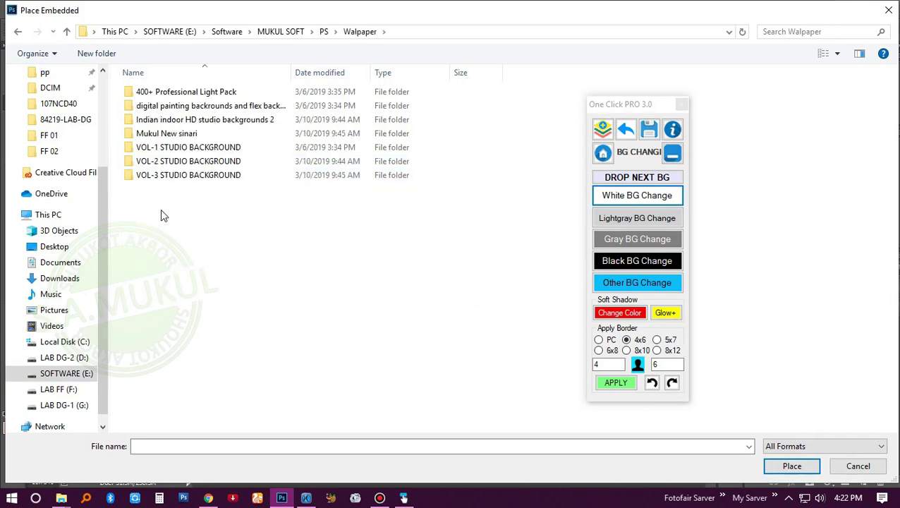
double_click(182, 120)
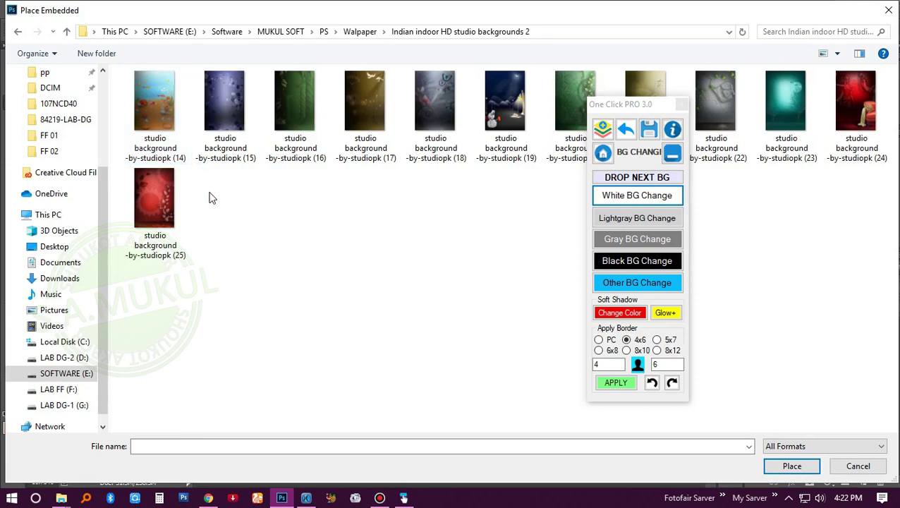
double_click(160, 188)
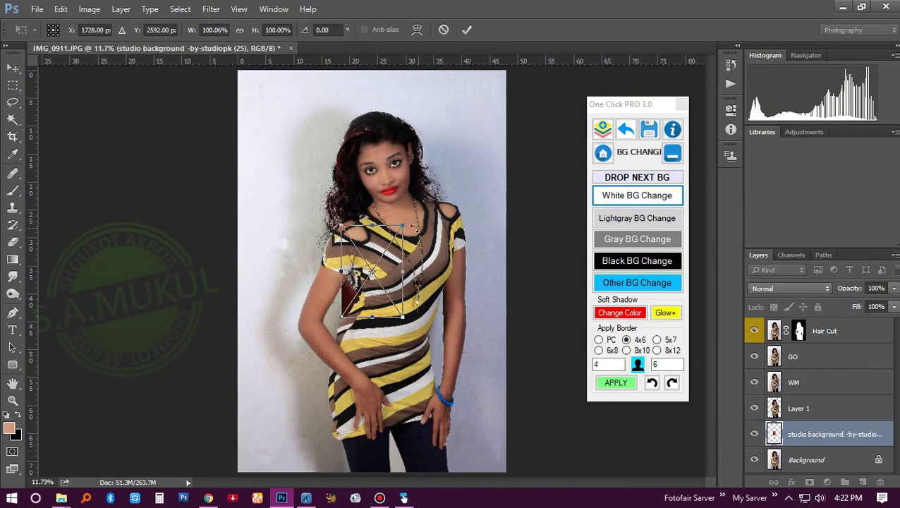
Stretch the placed red background slightly past the canvas edges and commit the transform
drag(415, 227, 497, 63)
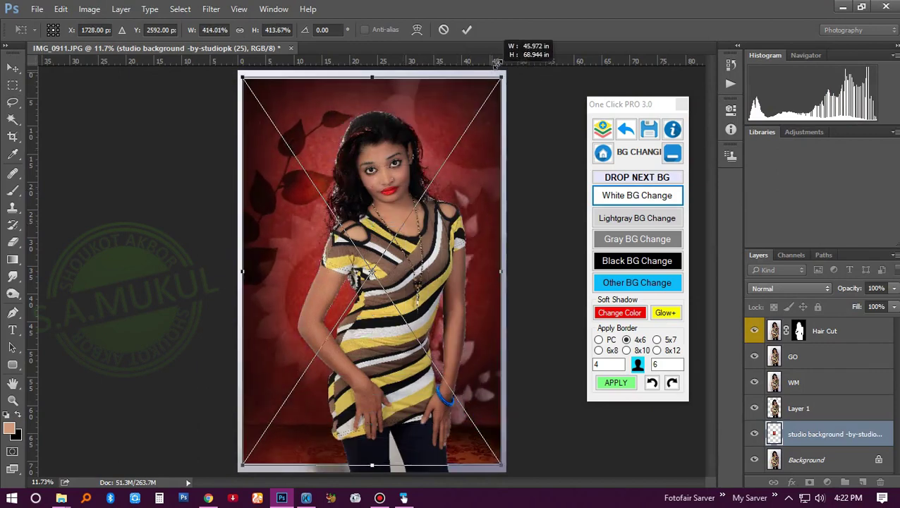
drag(497, 63, 503, 55)
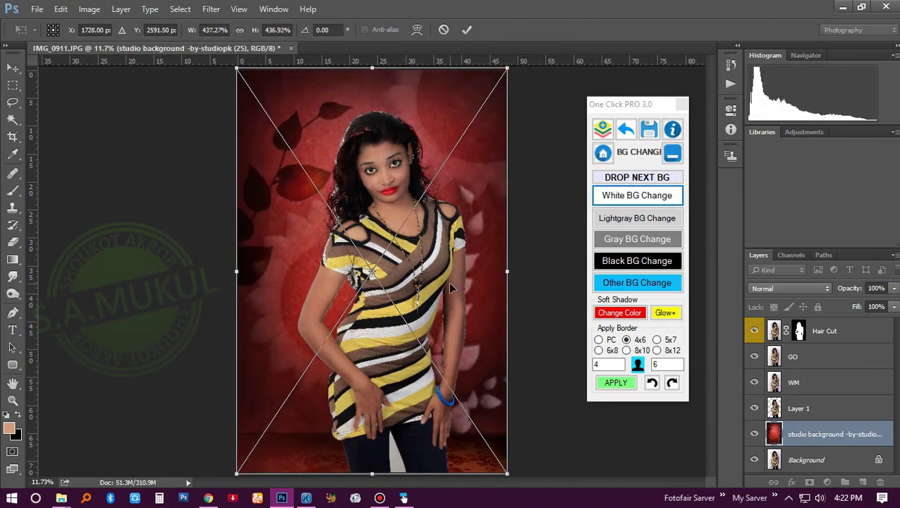
key(l)
key(Return)
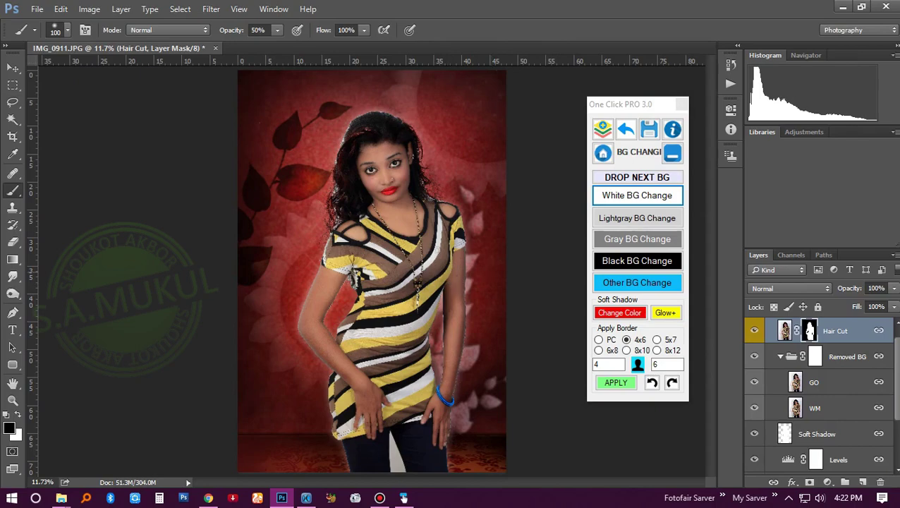
Zoom in and pan over the hair, shoulders and chest, then fit the image to the window
ctrl+click(341, 199)
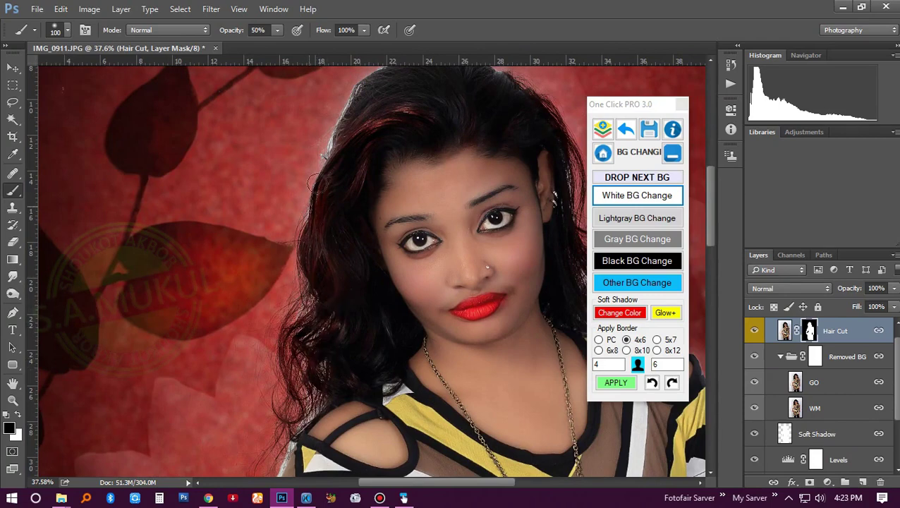
drag(327, 133, 273, 187)
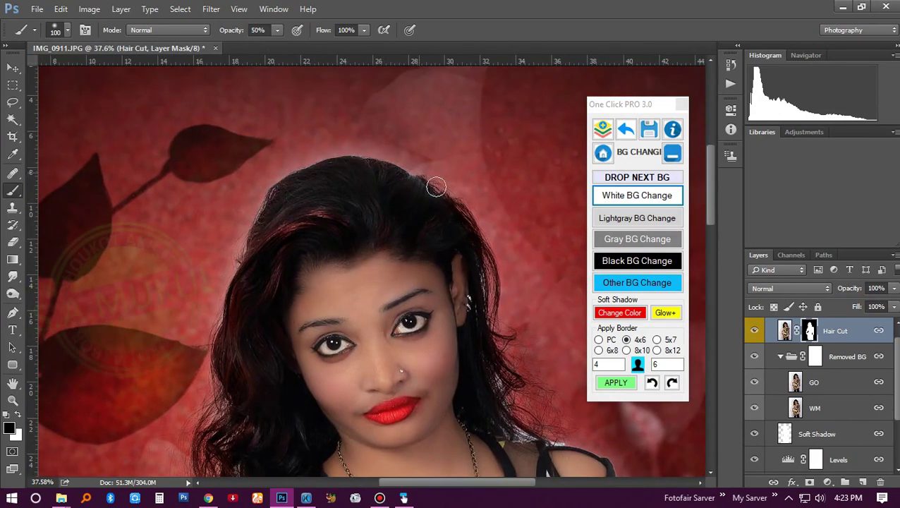
drag(466, 180, 355, 123)
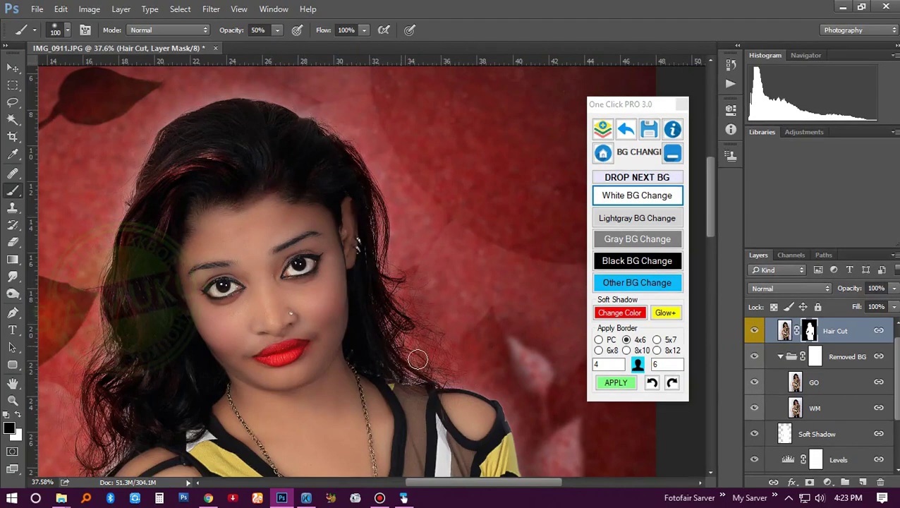
drag(411, 377, 441, 212)
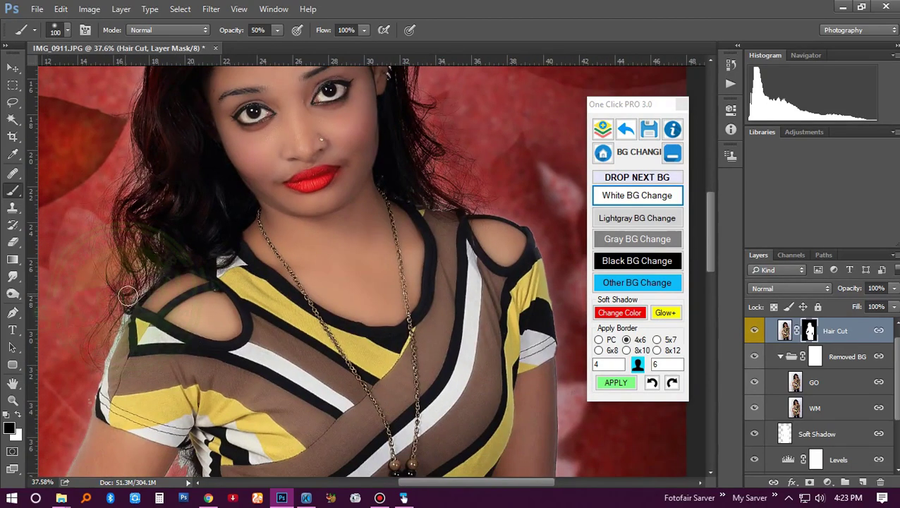
drag(434, 353, 388, 148)
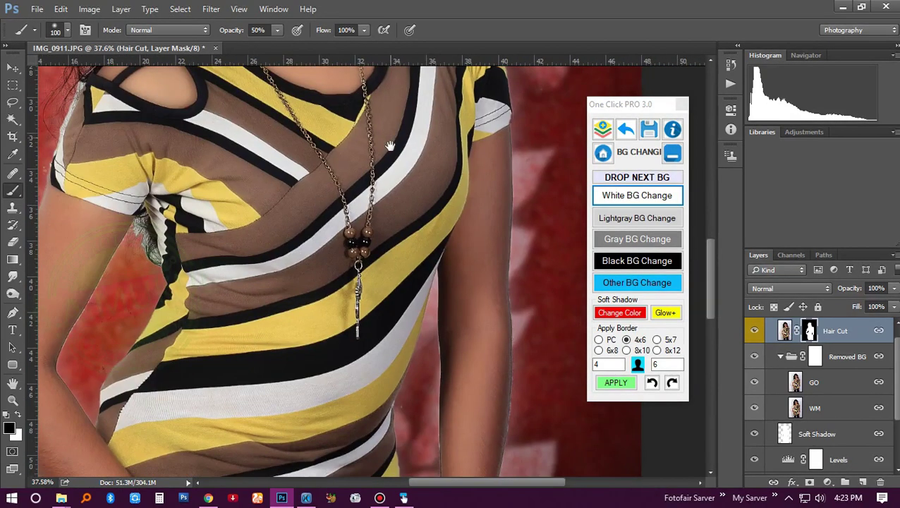
key(ctrl+0)
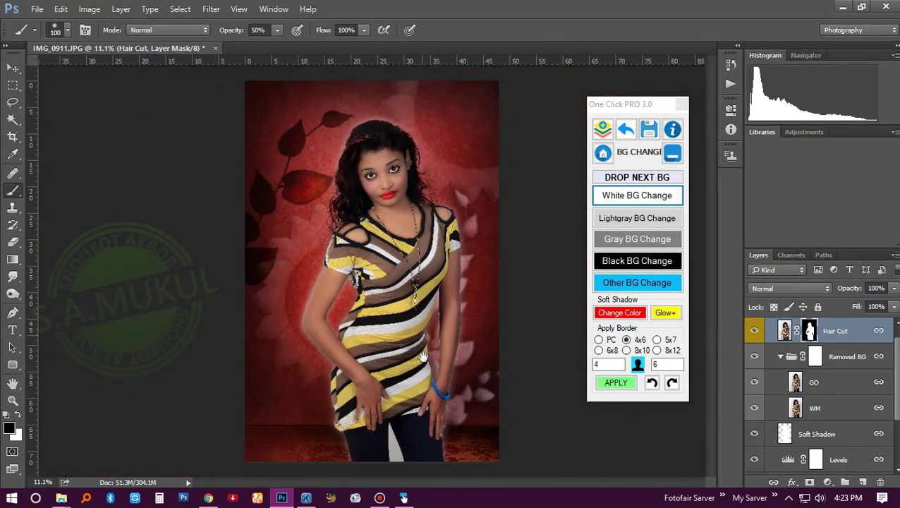
Compare the Soft Shadow layer on and off, then lower its opacity to 31%
click(754, 435)
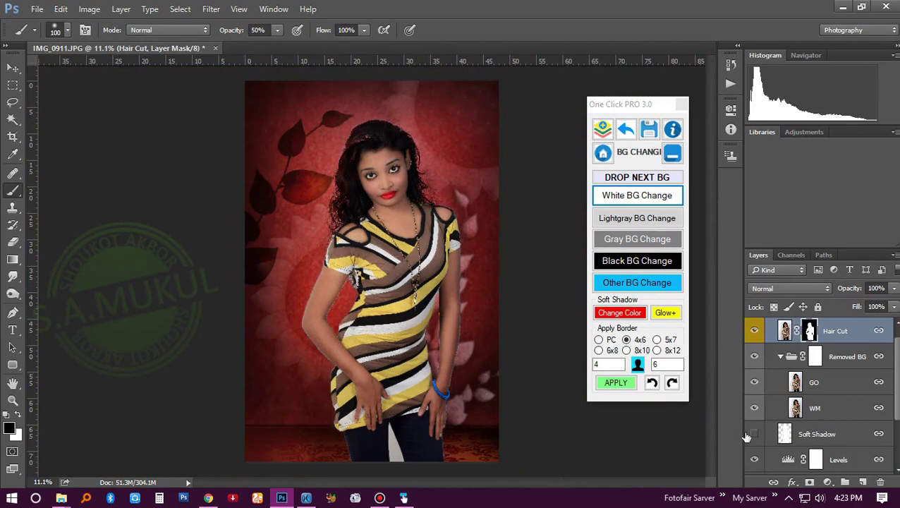
click(753, 435)
click(788, 436)
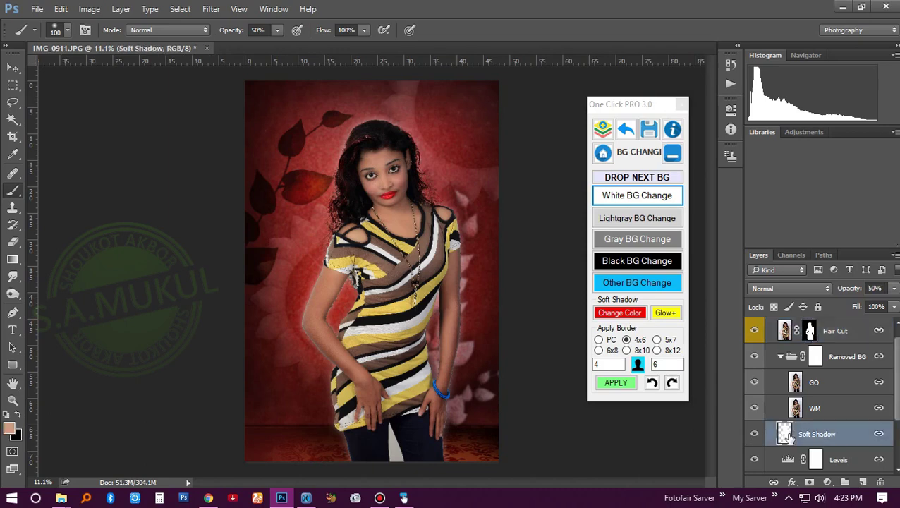
drag(850, 295, 841, 291)
click(638, 179)
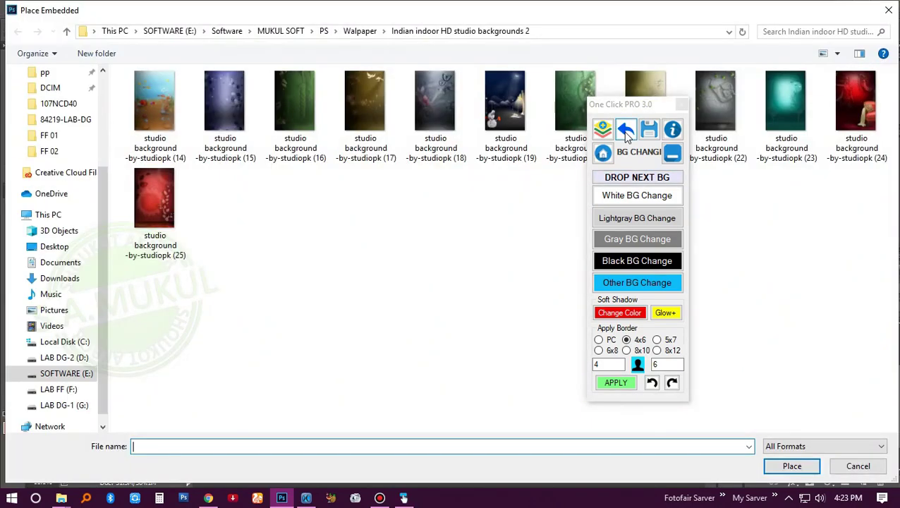
Place the green studio background (20), stretch it over the canvas and commit
double_click(564, 91)
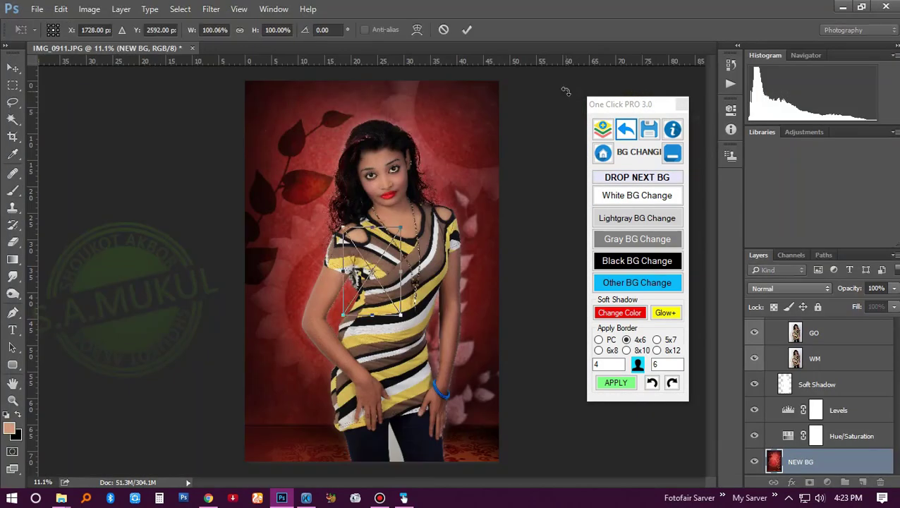
mouse_move(402, 227)
mouse_down()
mouse_move(457, 80)
mouse_move(501, 78)
mouse_up()
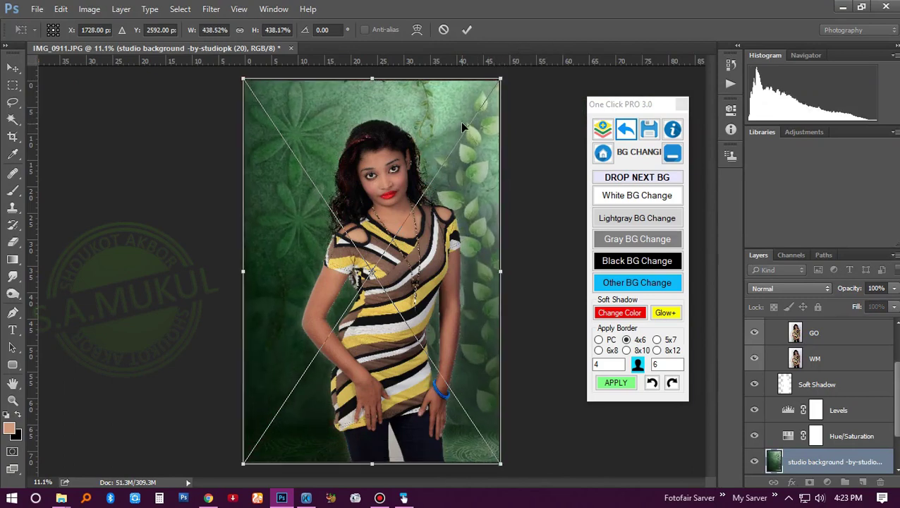
key(Return)
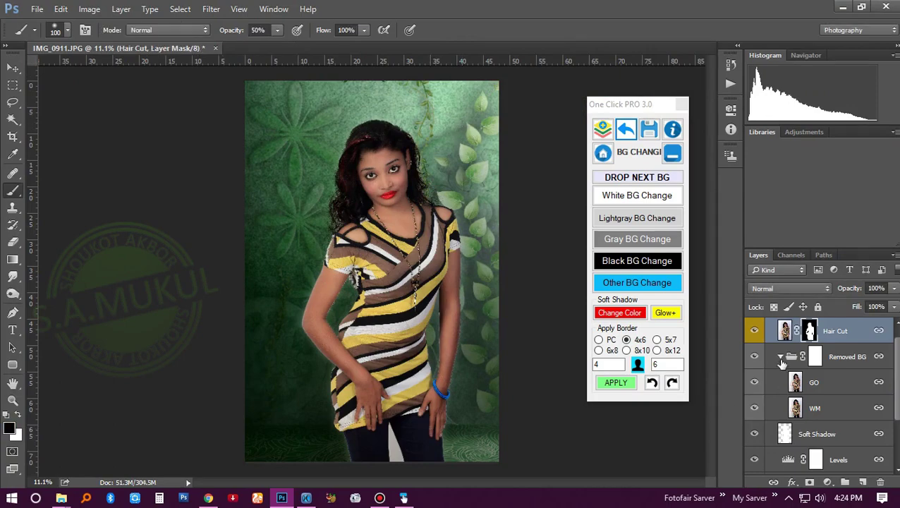
Magic Wand-select the white triangle between the legs and fill the mask black
scroll(427, 426, up, 8)
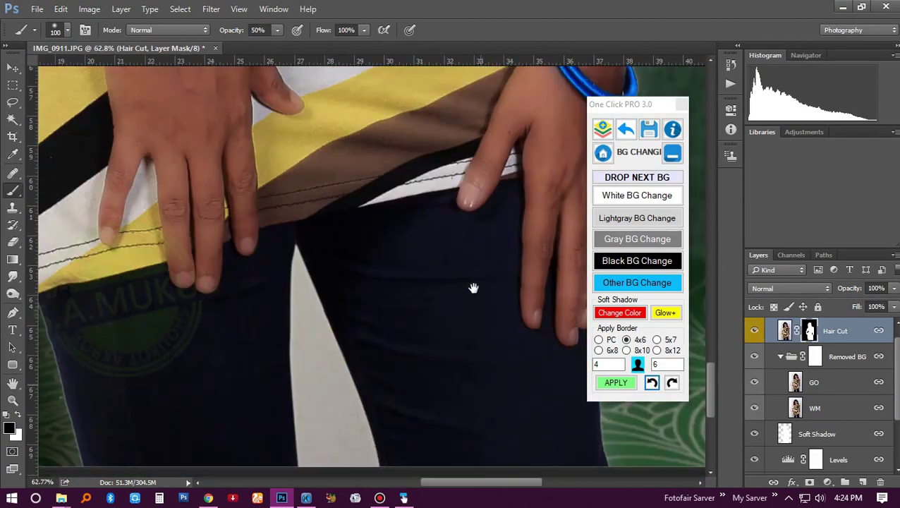
drag(473, 288, 469, 238)
key(p)
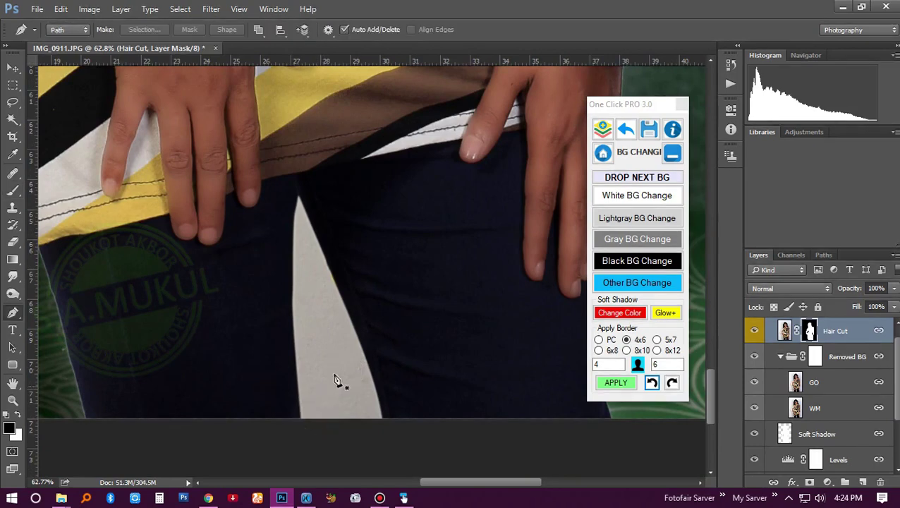
key(w)
click(346, 381)
key(alt+BackSpace)
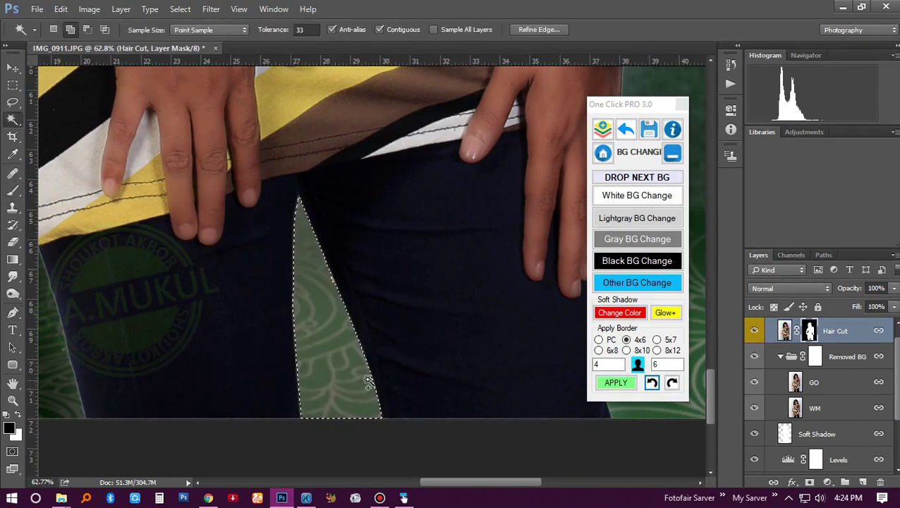
key(ctrl+d)
scroll(368, 382, down, 4)
scroll(388, 389, down, 4)
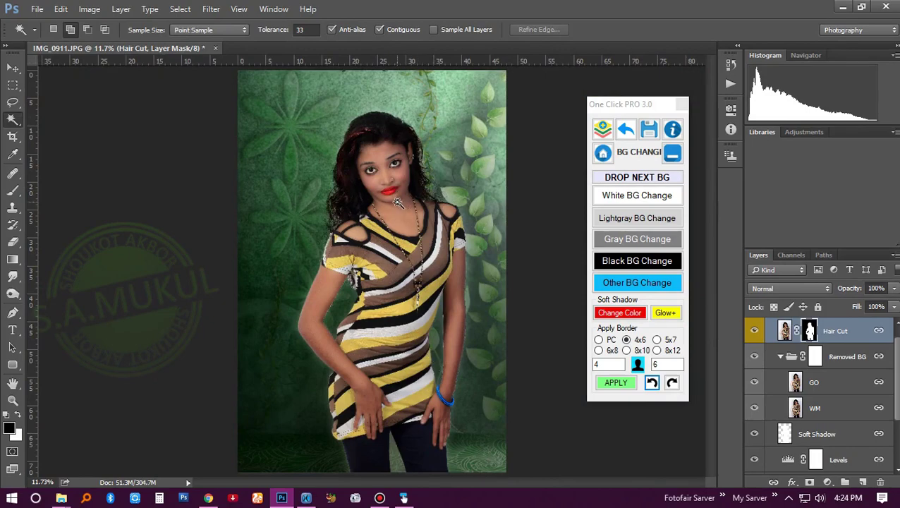
Browse the VOL-1 STUDIO BACKGROUND folder and pick background (36)
click(620, 177)
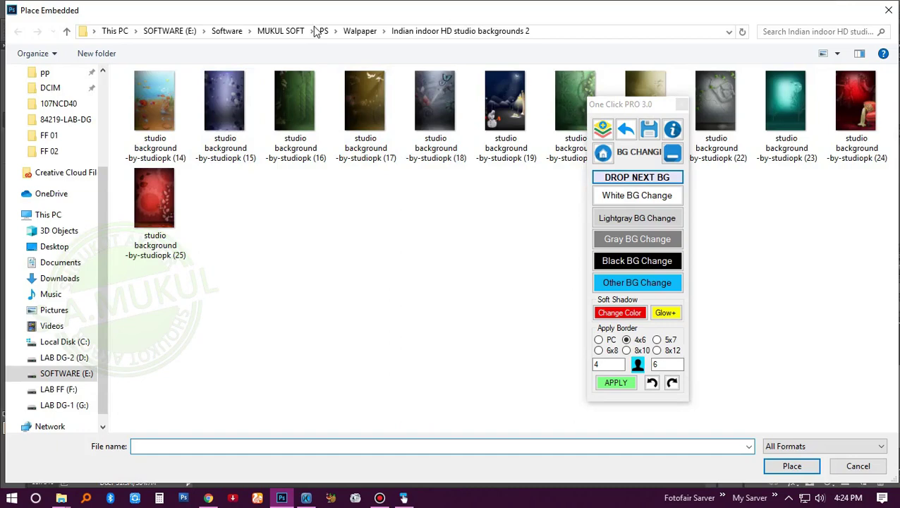
click(350, 32)
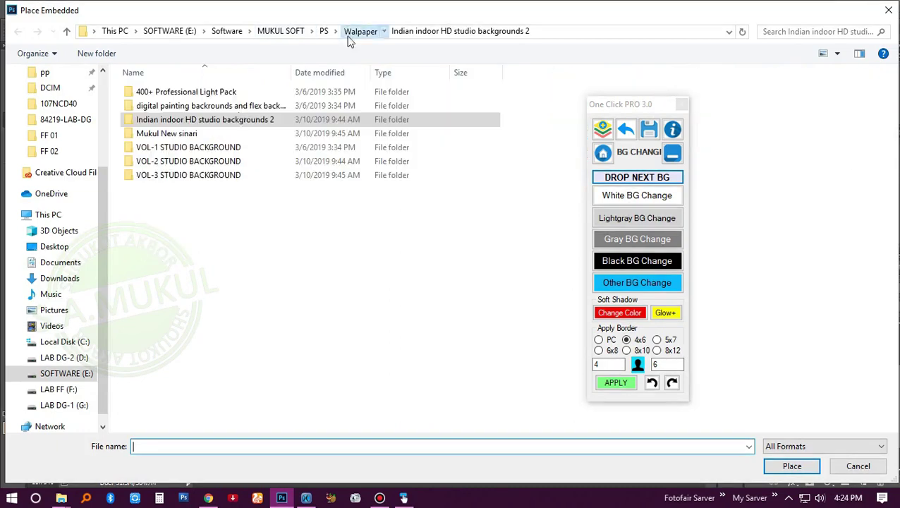
double_click(190, 146)
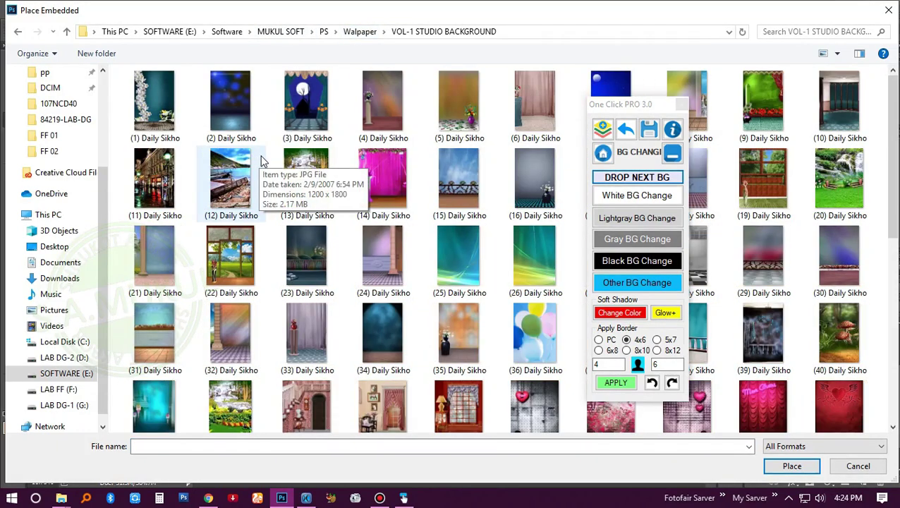
click(543, 342)
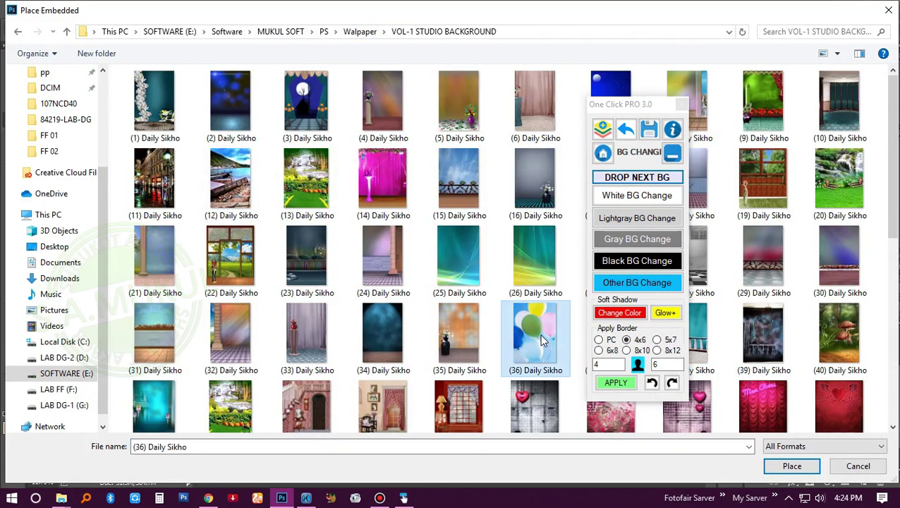
scroll(543, 342, down, 5)
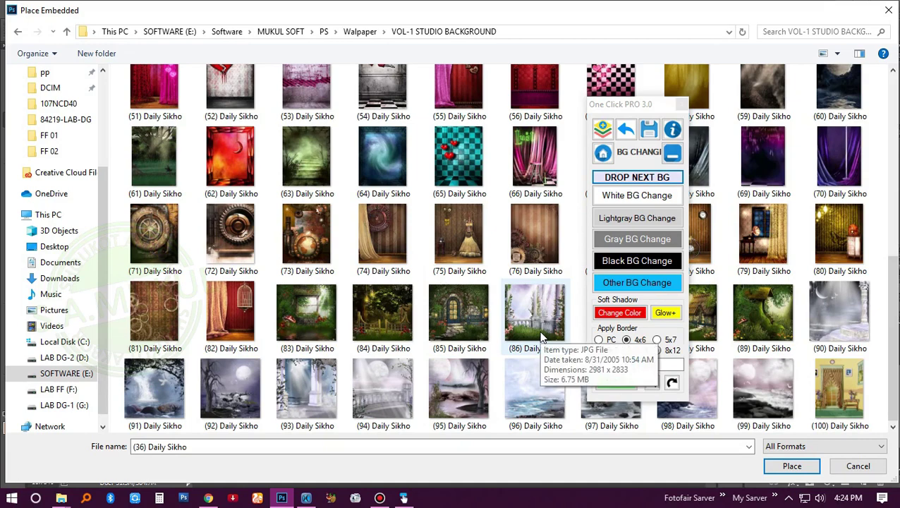
mouse_move(534, 316)
scroll(534, 326, up, 5)
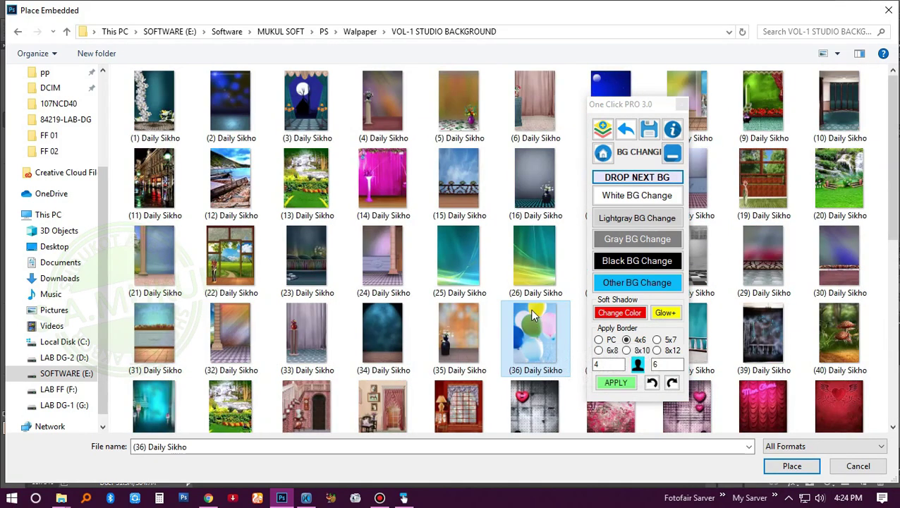
Move to the VOL-2 STUDIO BACKGROUND folder and pick background (60)
click(360, 31)
click(212, 162)
double_click(233, 158)
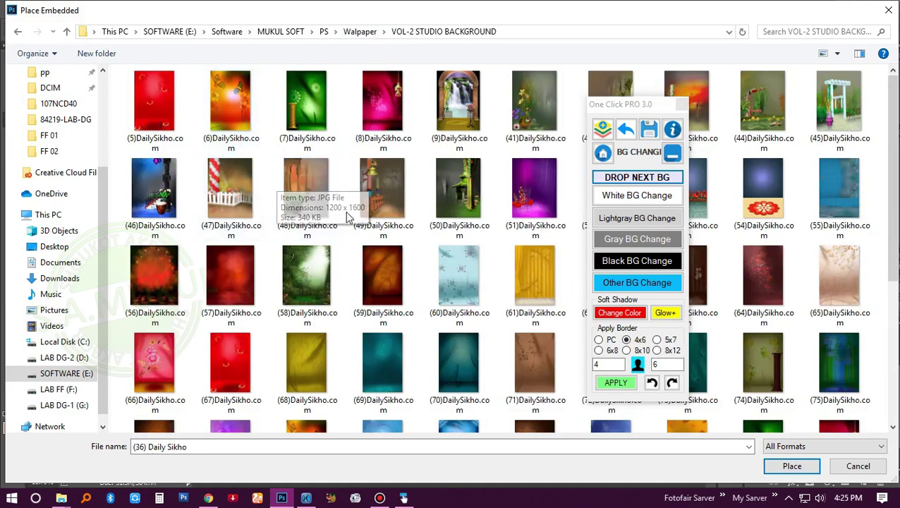
click(455, 286)
Place the chosen VOL-2 background, enlarge it to cover the image and commit
double_click(759, 106)
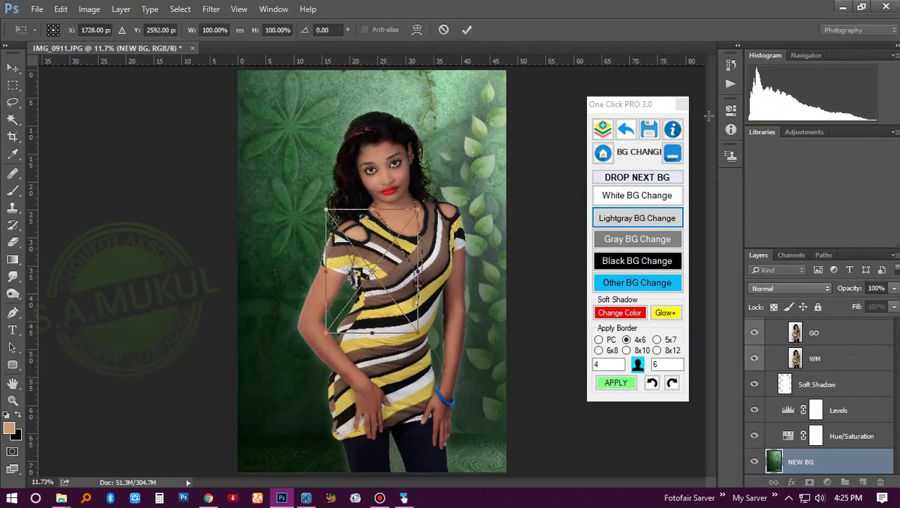
drag(422, 204, 538, 64)
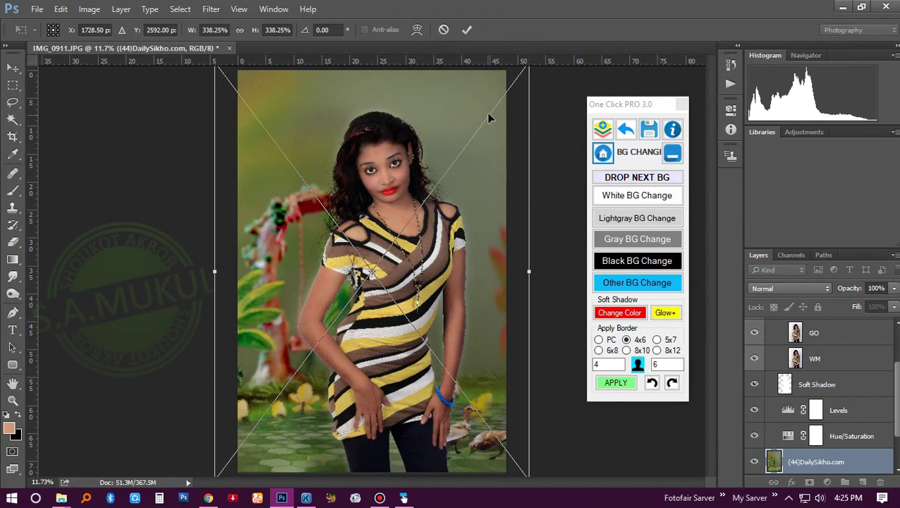
key(Return)
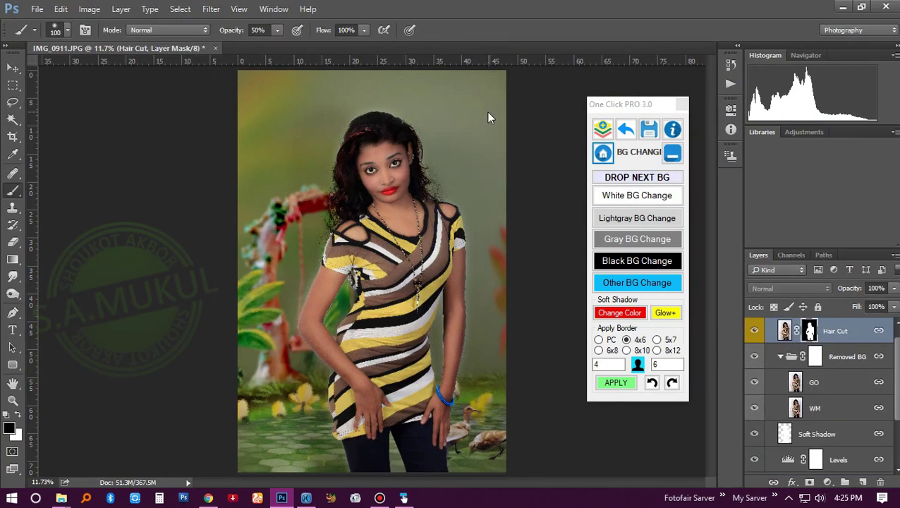
Place pink floral background (92), scale it to fill the canvas and commit
click(637, 177)
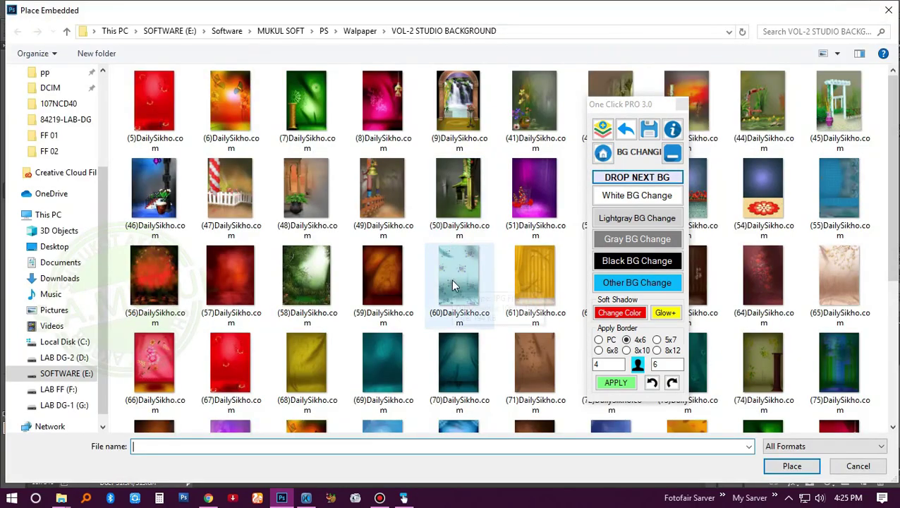
scroll(452, 280, down, 3)
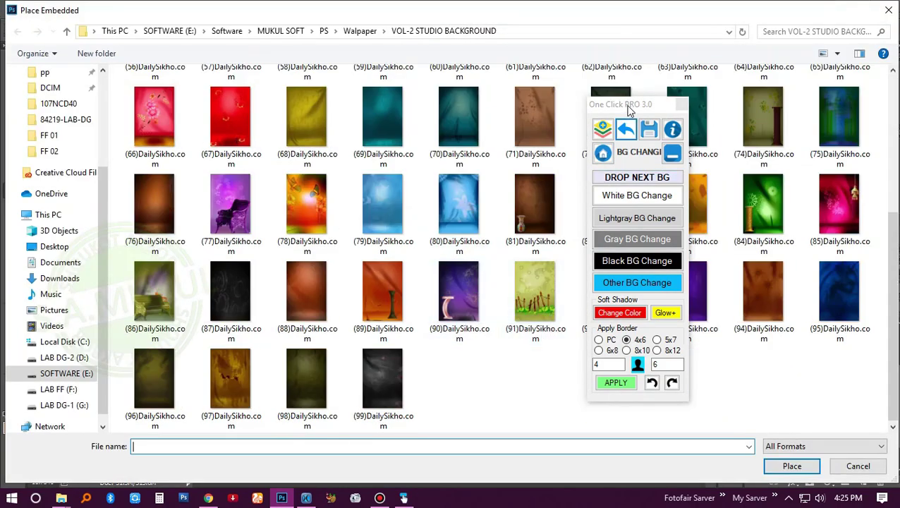
drag(620, 104, 755, 115)
double_click(630, 300)
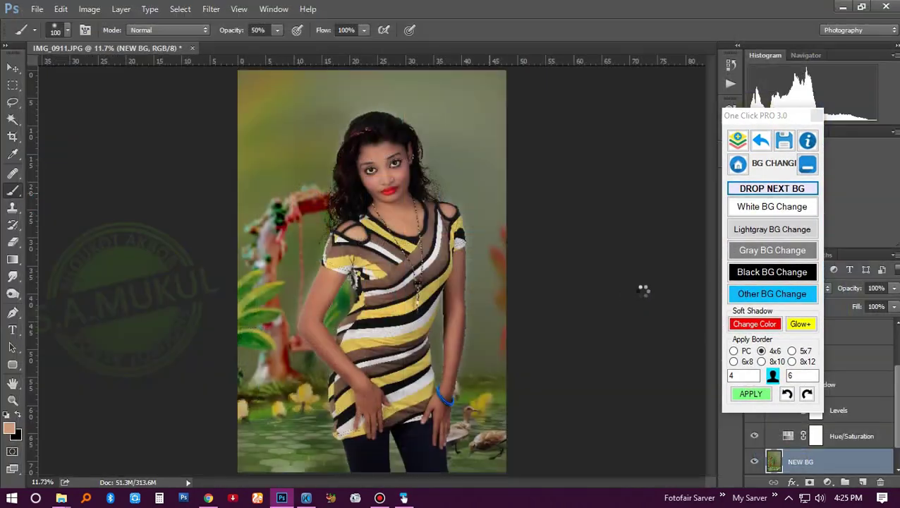
drag(470, 130, 557, 82)
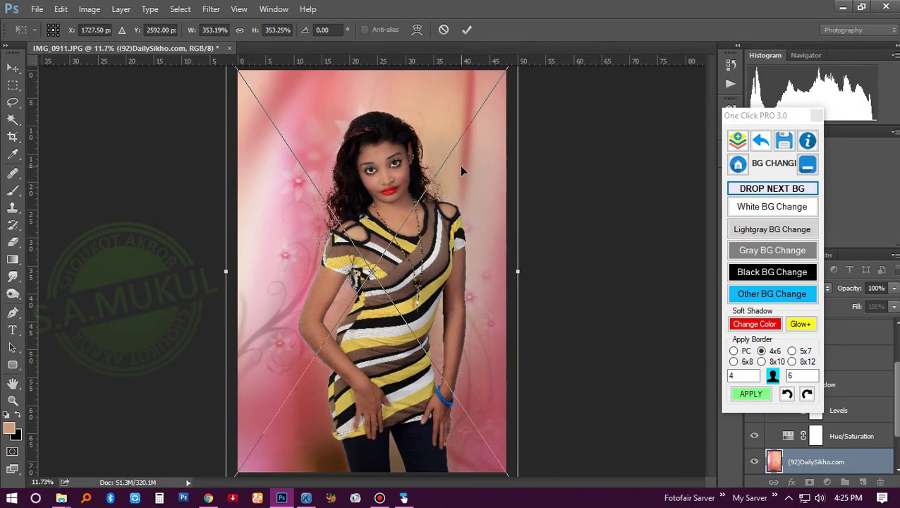
key(Return)
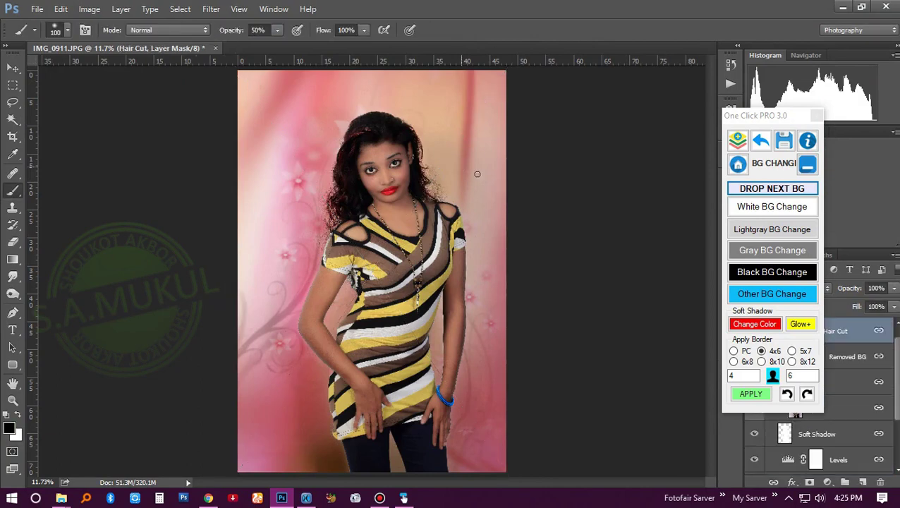
drag(757, 118, 593, 117)
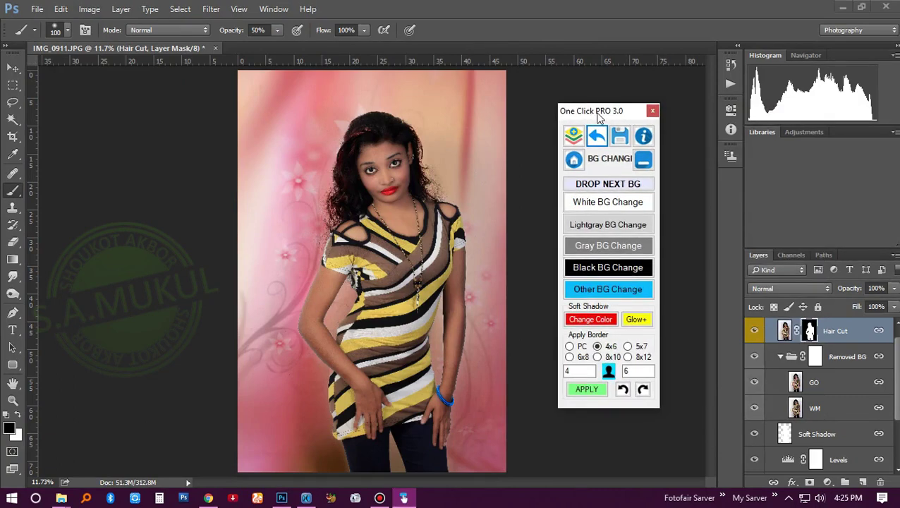
click(379, 498)
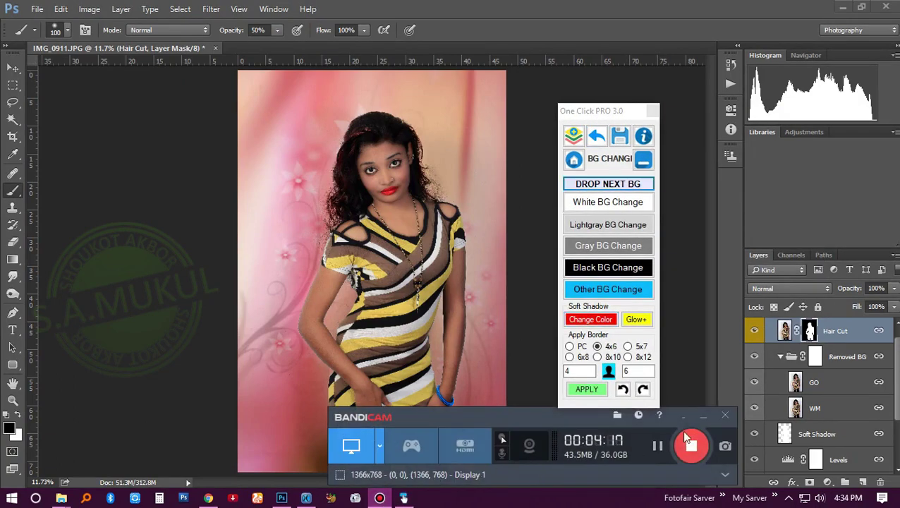
click(703, 415)
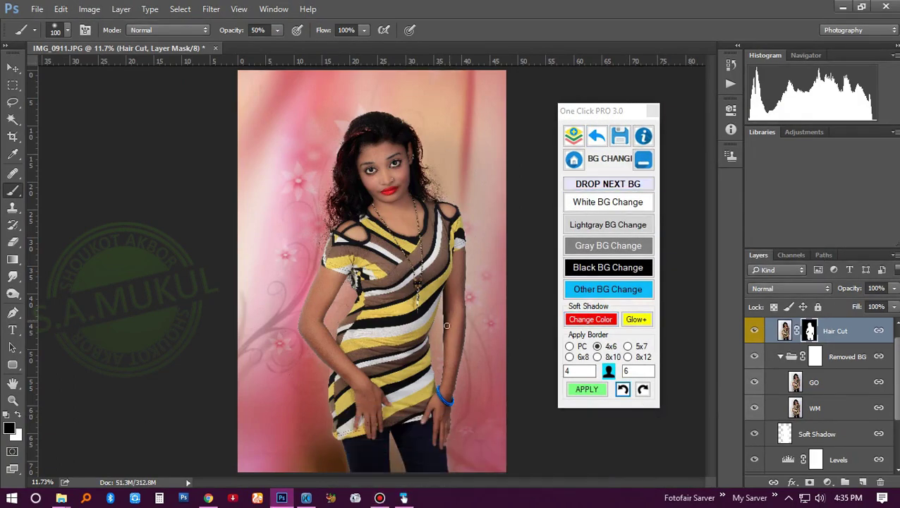
Apply Hue/Saturation to the Soft Shadow layer: Hue +37, Lightness +100, saturation adjusted
click(575, 308)
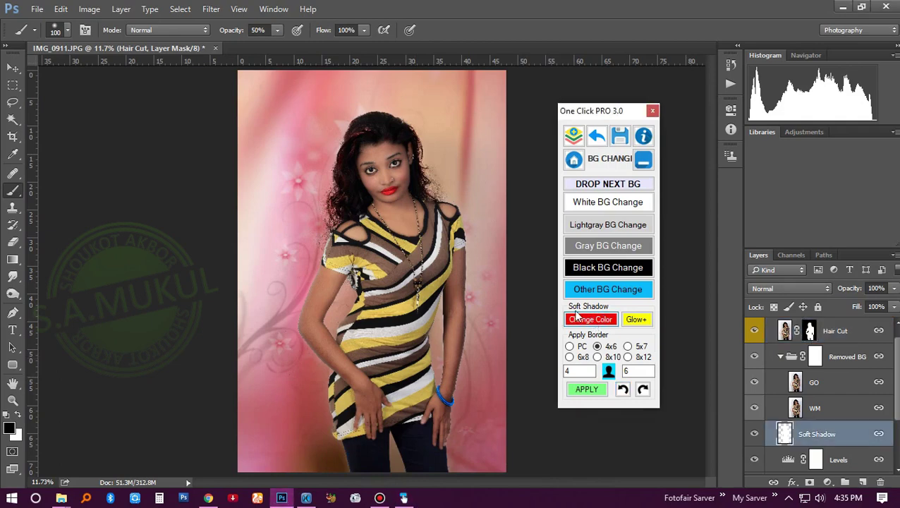
click(591, 320)
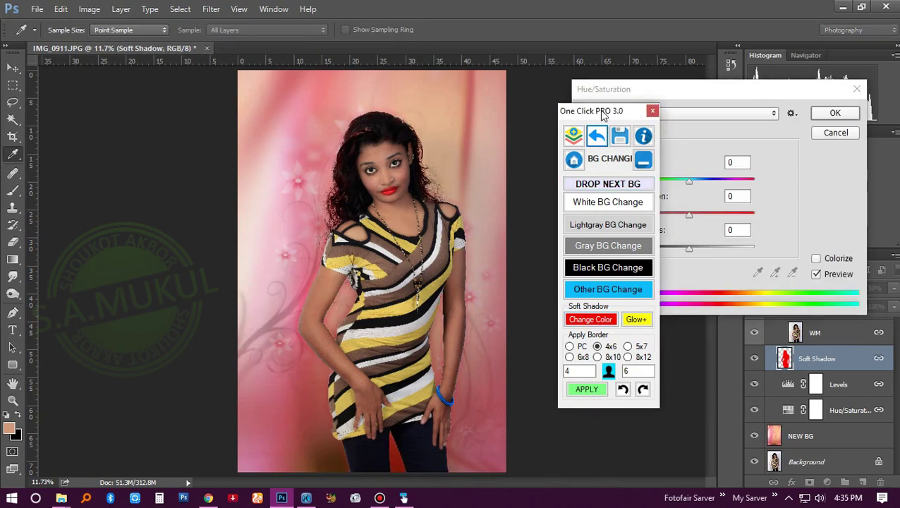
mouse_move(602, 115)
mouse_down()
mouse_move(523, 101)
mouse_move(165, 101)
mouse_up()
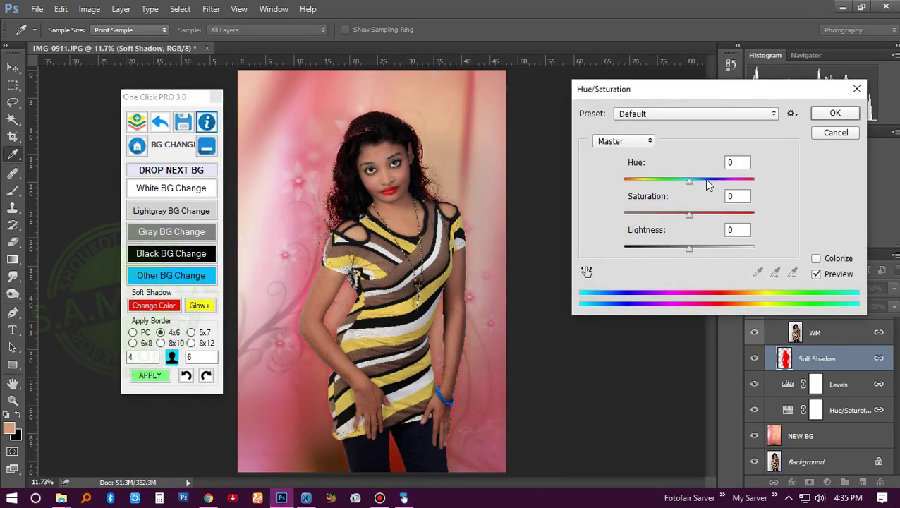
drag(704, 179, 713, 181)
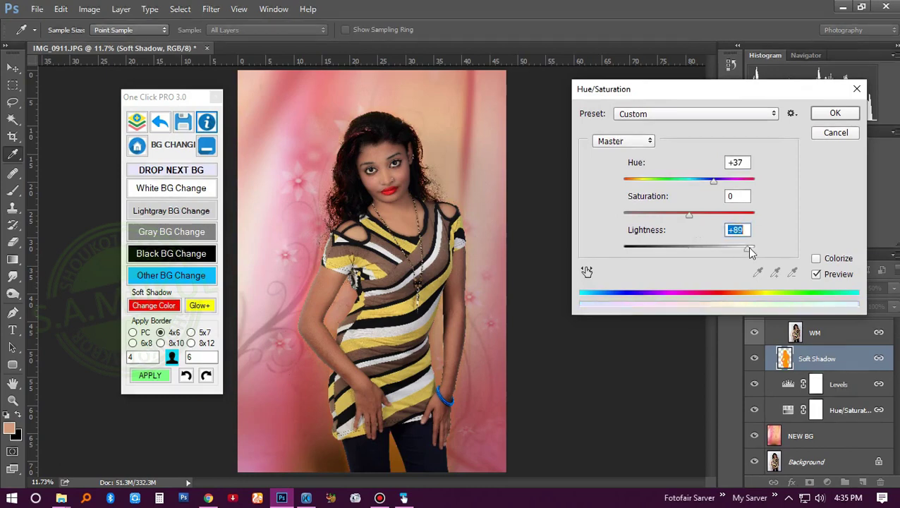
drag(689, 248, 756, 248)
drag(691, 213, 719, 213)
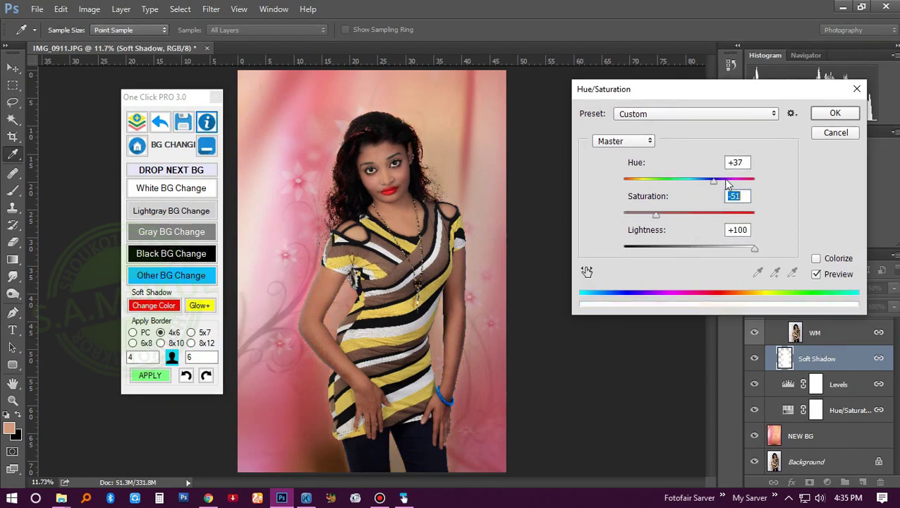
click(835, 113)
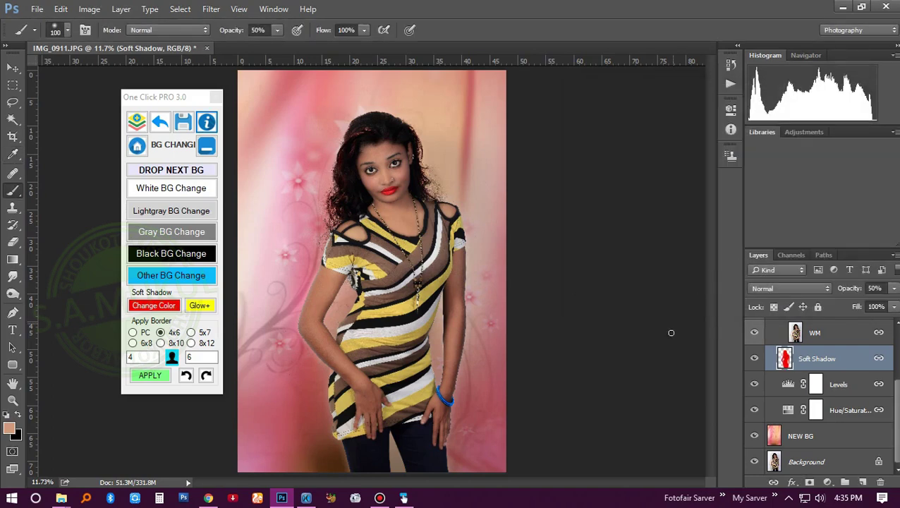
scroll(784, 372, up, 2)
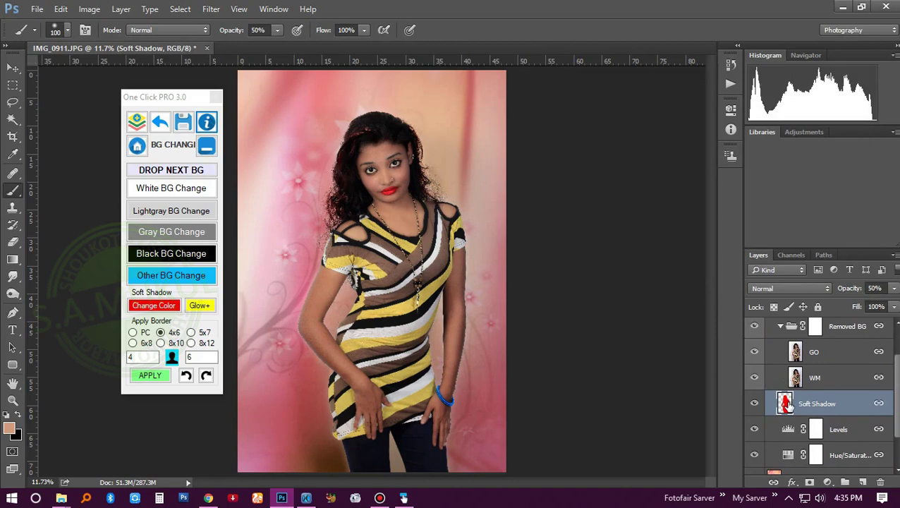
Blur the soft shadow into a 200-pixel Box Blur glow and check the hair via the Removed BG group
click(199, 304)
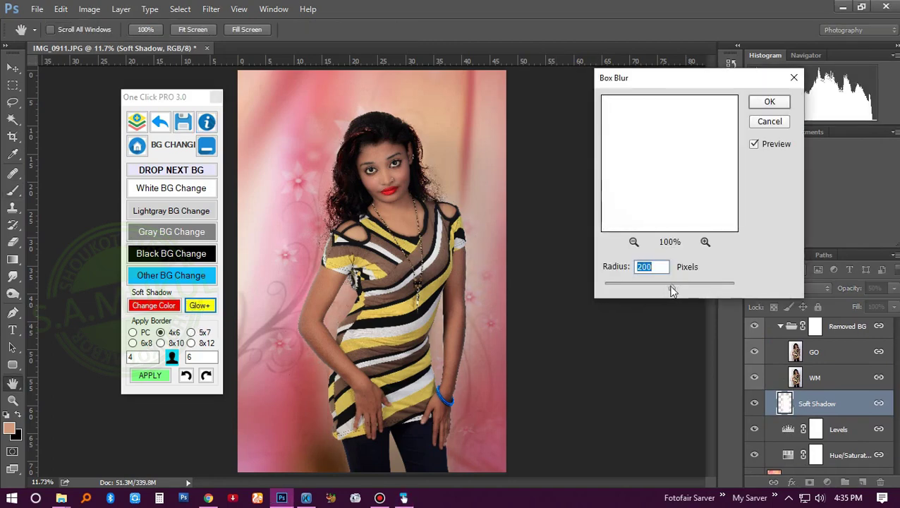
click(770, 102)
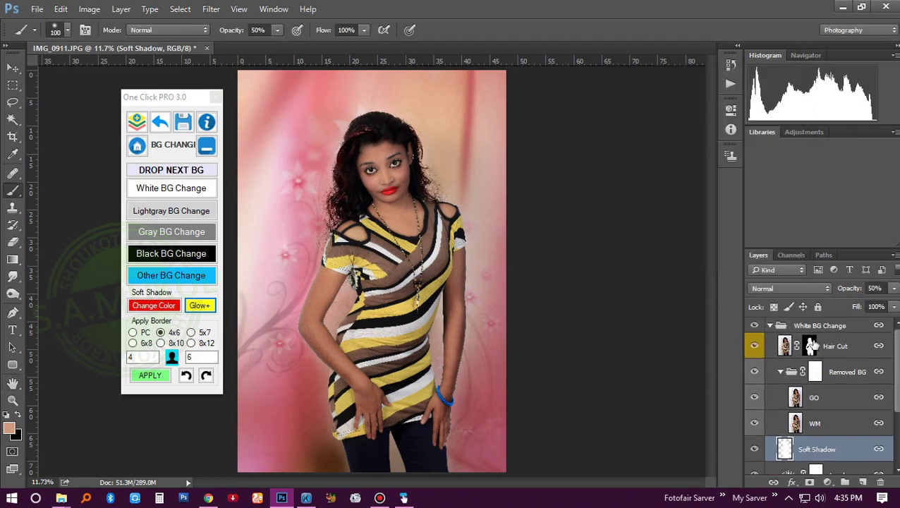
click(814, 376)
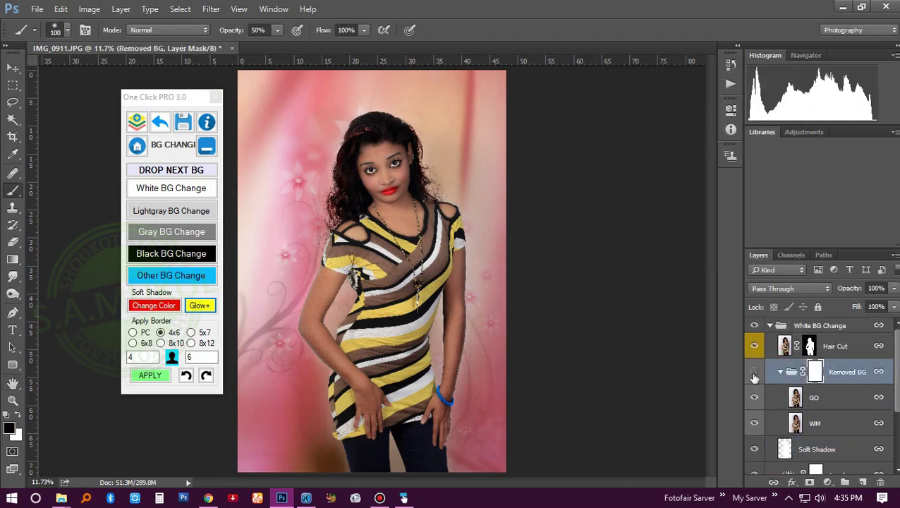
click(754, 376)
click(754, 376)
Toggle the GO, cut-out woman and NEW BG layers to compare against the original wall
click(755, 397)
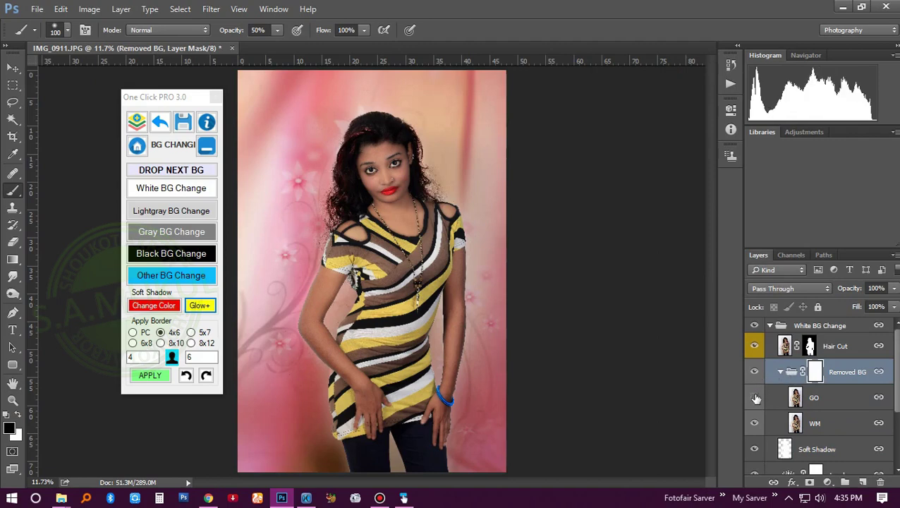
click(754, 397)
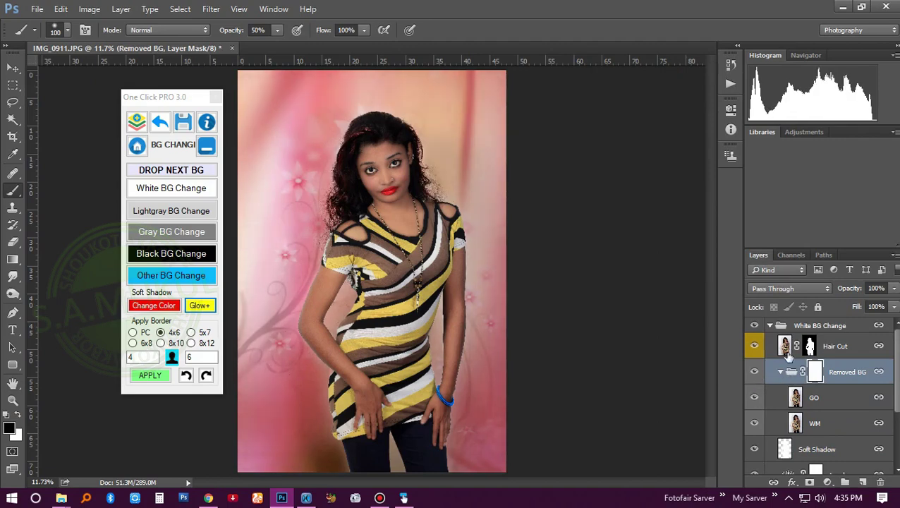
click(771, 326)
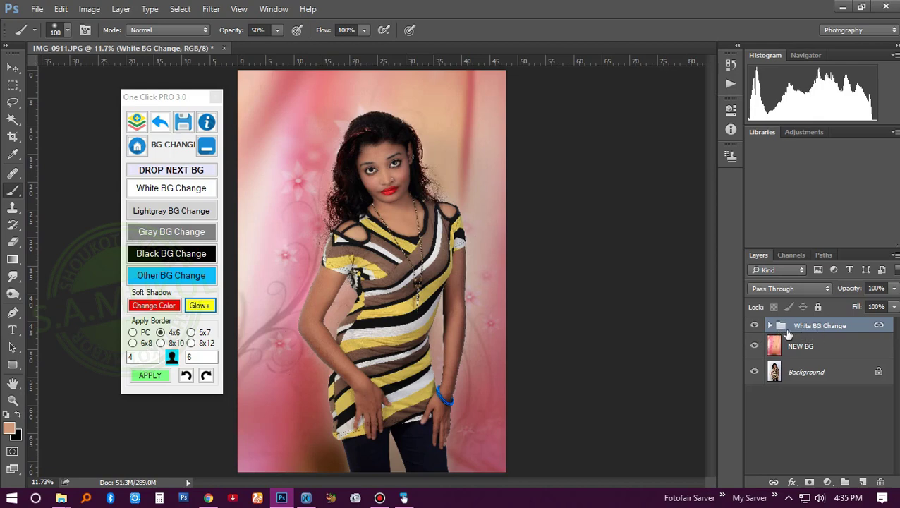
click(754, 326)
click(754, 326)
click(754, 346)
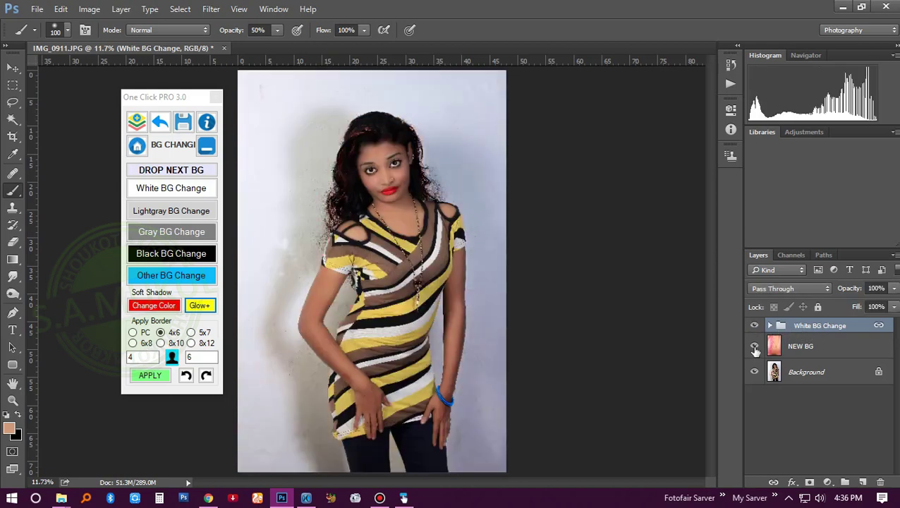
click(754, 346)
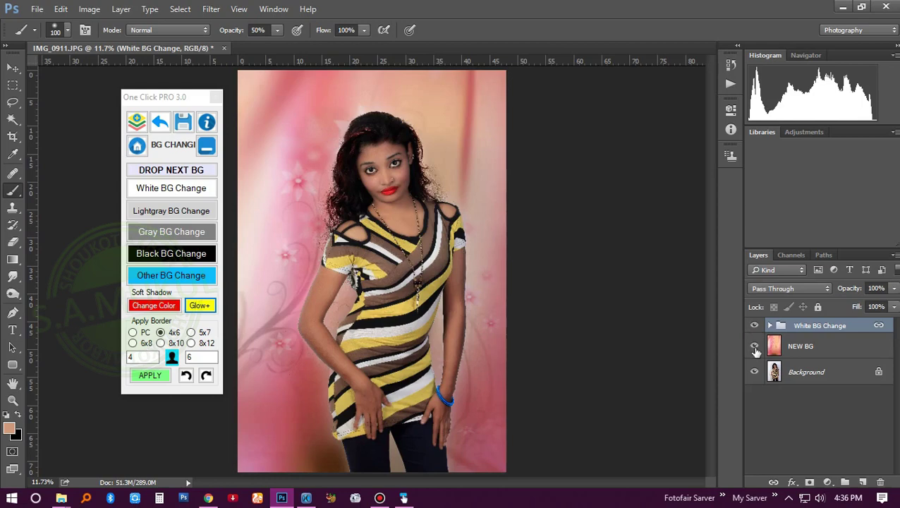
click(137, 122)
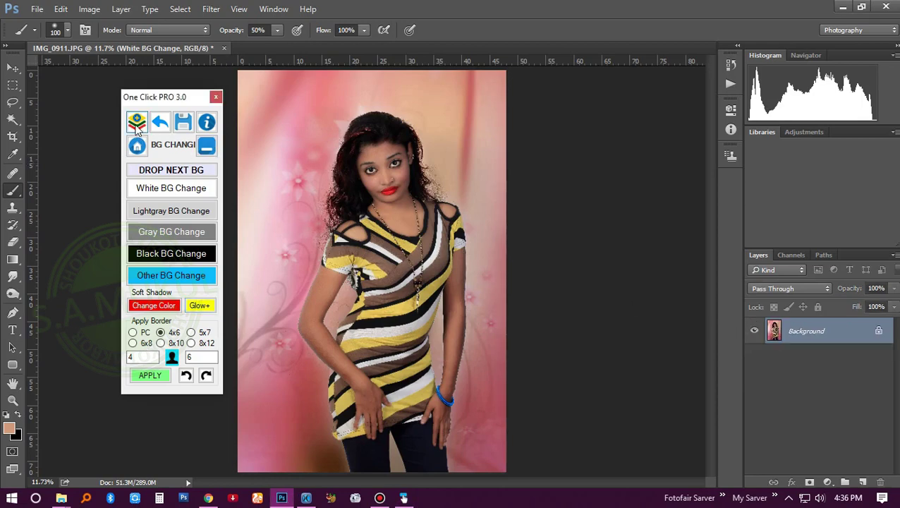
click(134, 336)
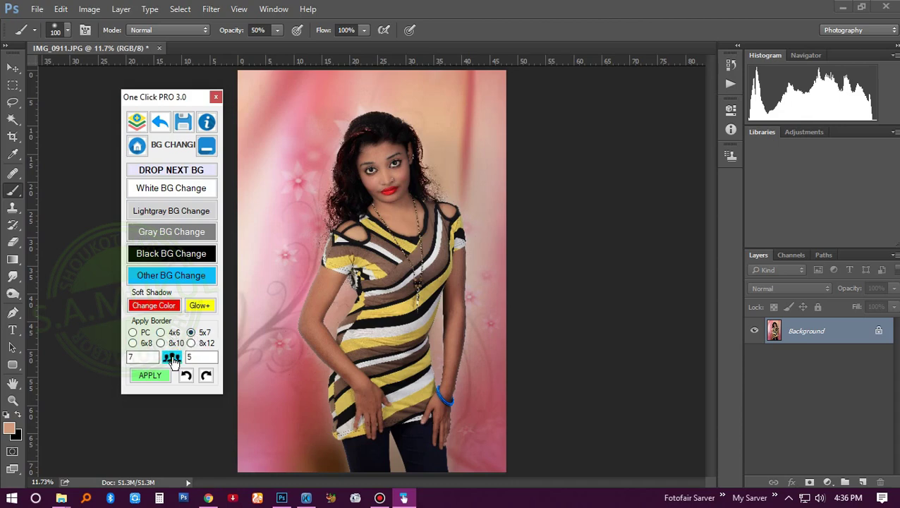
click(186, 377)
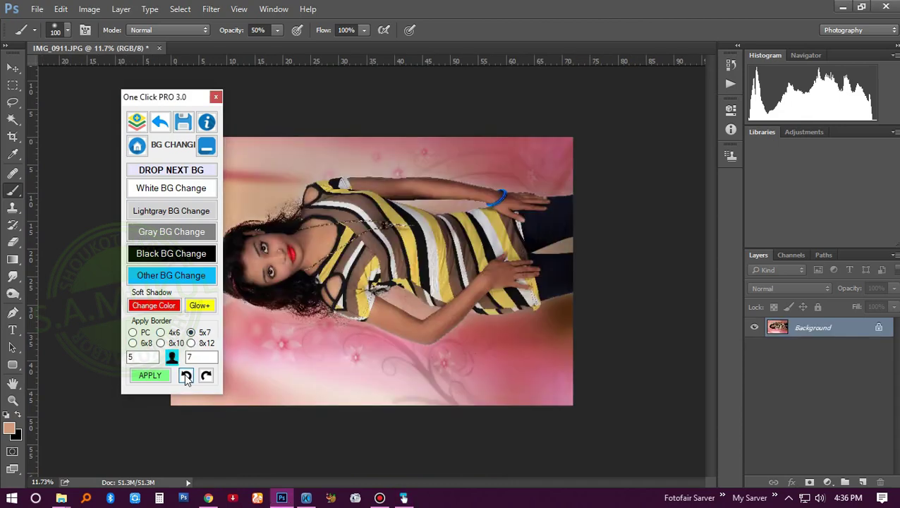
click(186, 376)
click(186, 377)
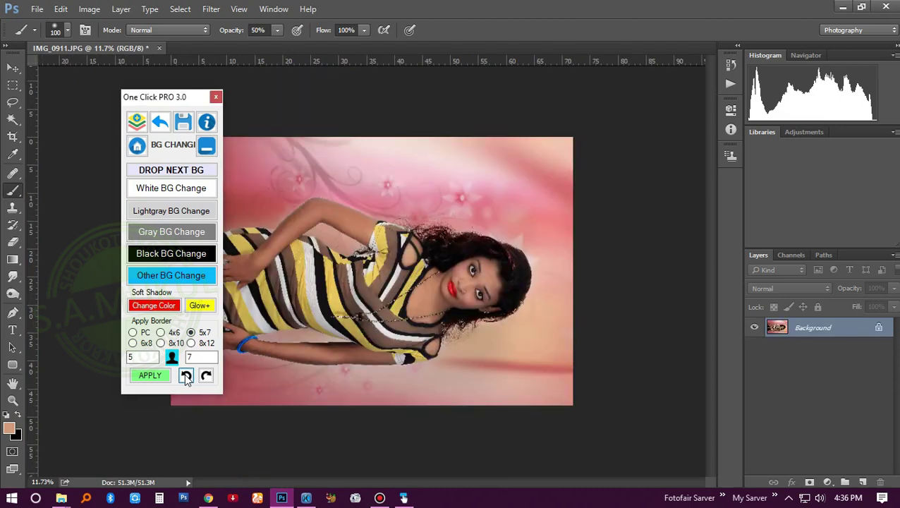
click(187, 377)
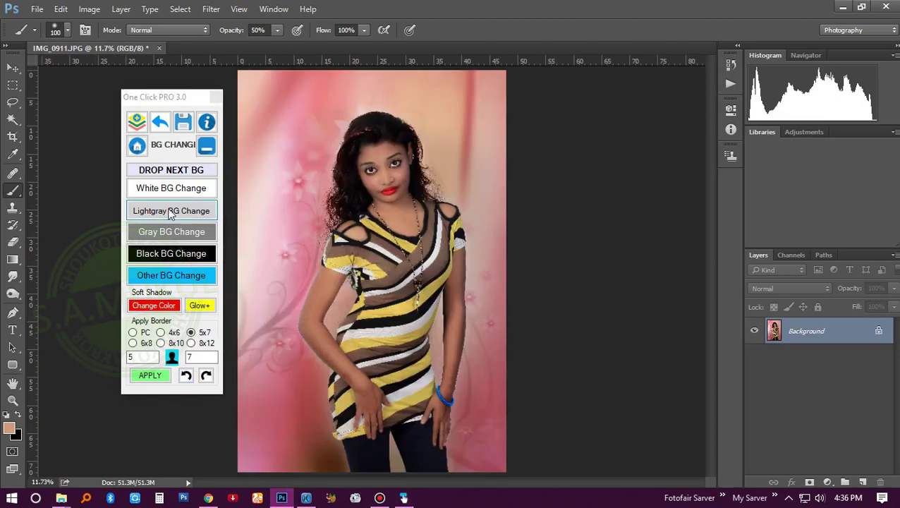
Preview the Bold B&W, Deep, HDR FX and Oil Pain NORMAL effects in One Click PRO
click(138, 146)
click(178, 321)
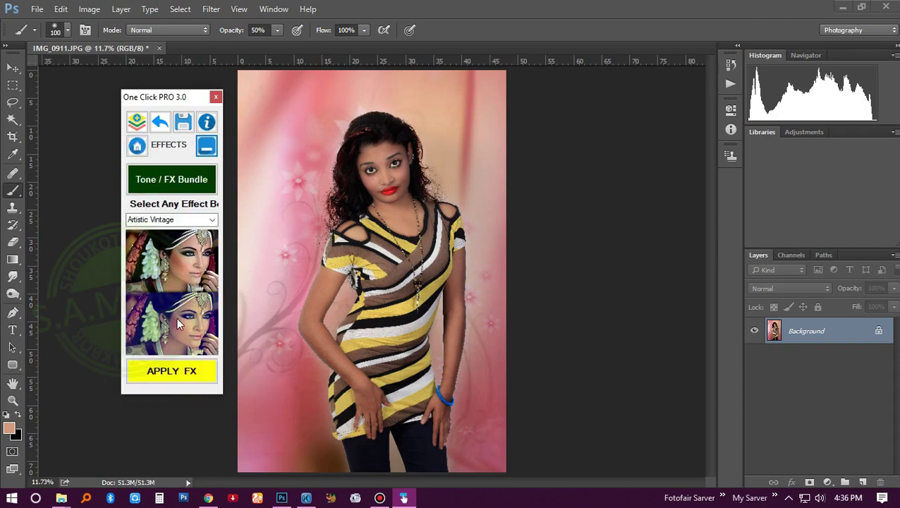
click(167, 222)
click(212, 221)
click(194, 253)
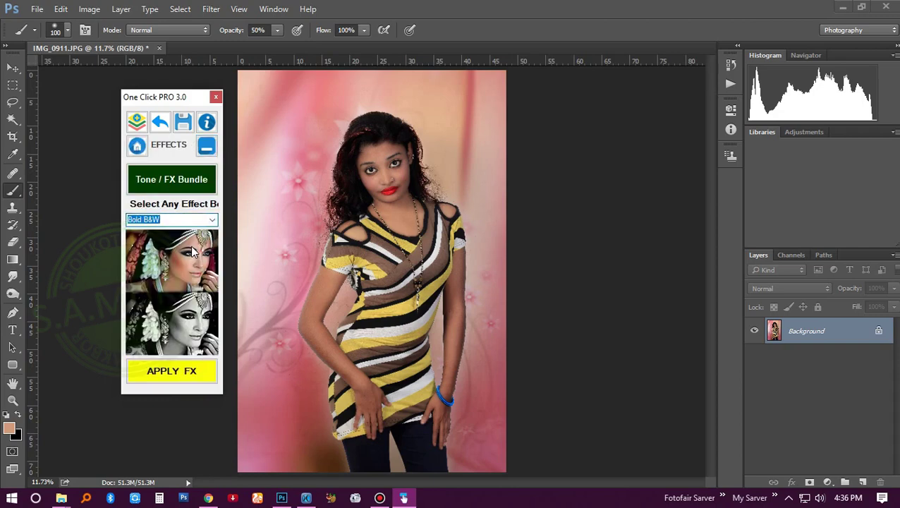
click(211, 220)
click(190, 278)
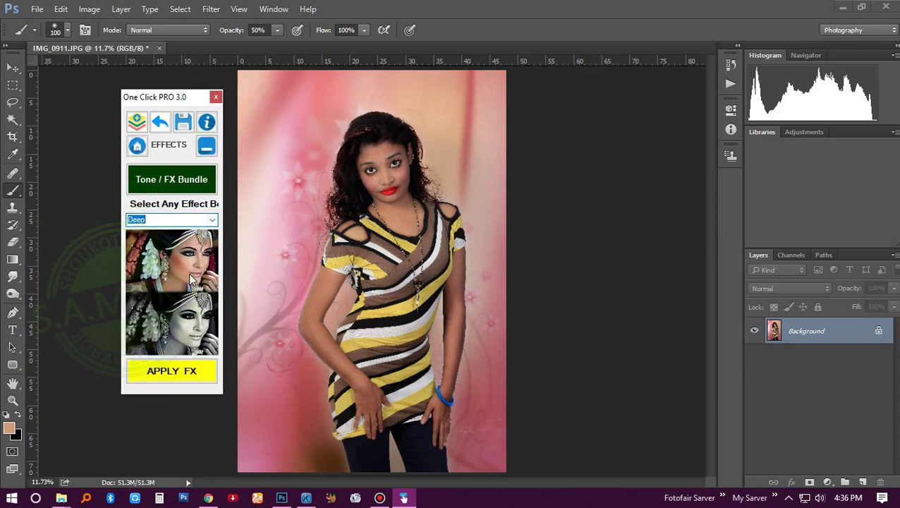
click(211, 219)
click(162, 231)
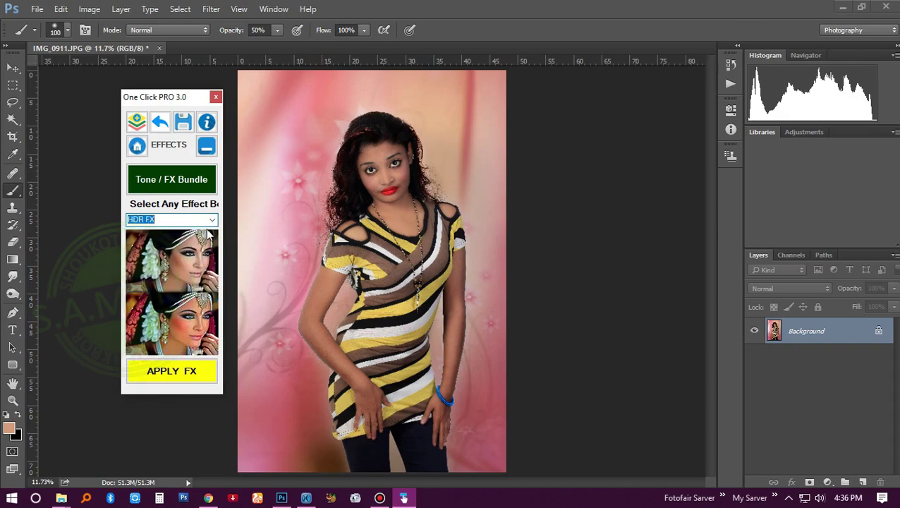
click(211, 219)
click(196, 284)
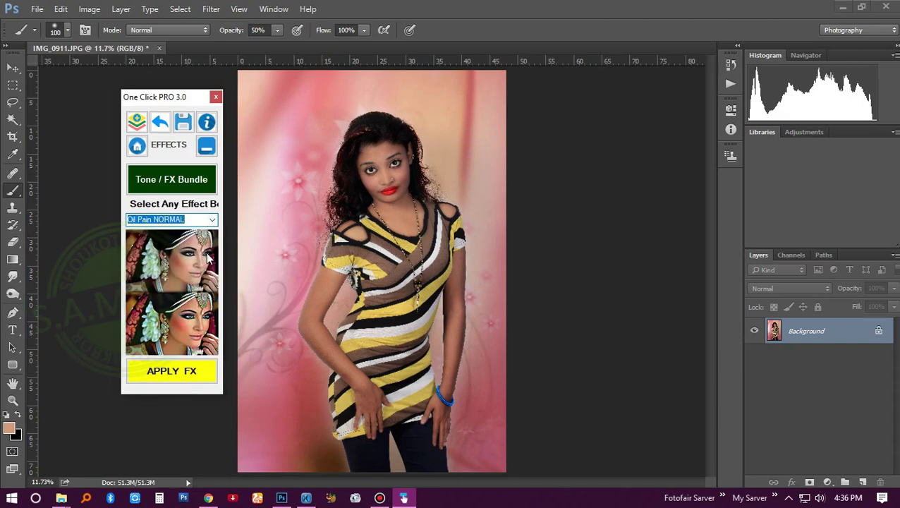
Preview Vintage FX 1, 2 and 6, then apply Vintage FX 7 to the portrait
click(212, 220)
scroll(196, 279, down, 5)
scroll(194, 280, down, 1)
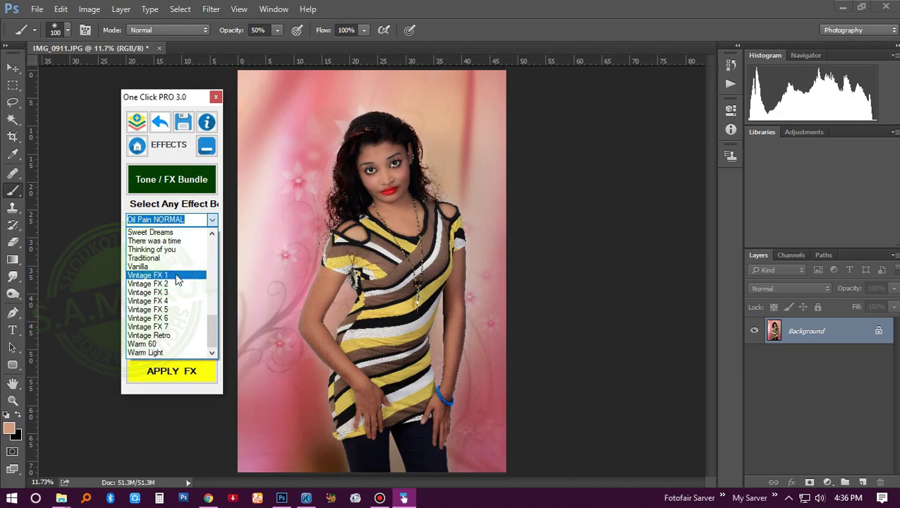
click(193, 276)
click(212, 219)
click(180, 290)
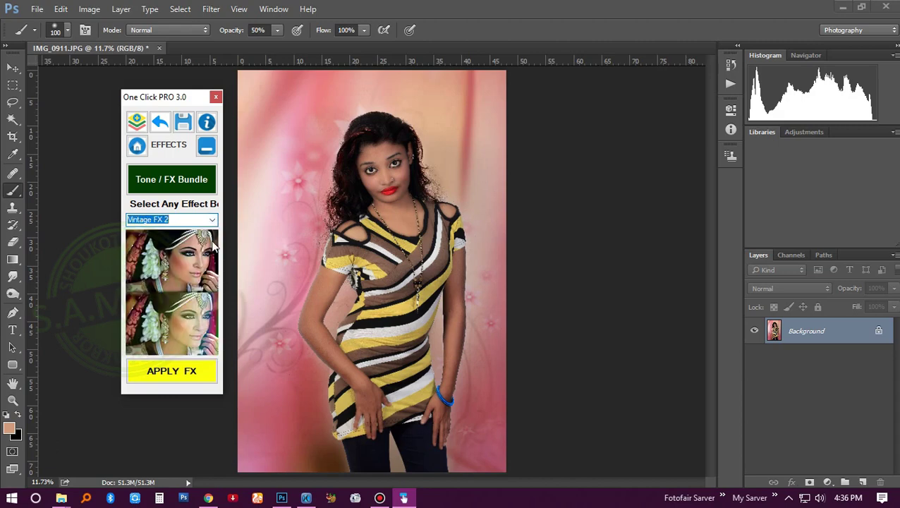
click(215, 223)
click(176, 319)
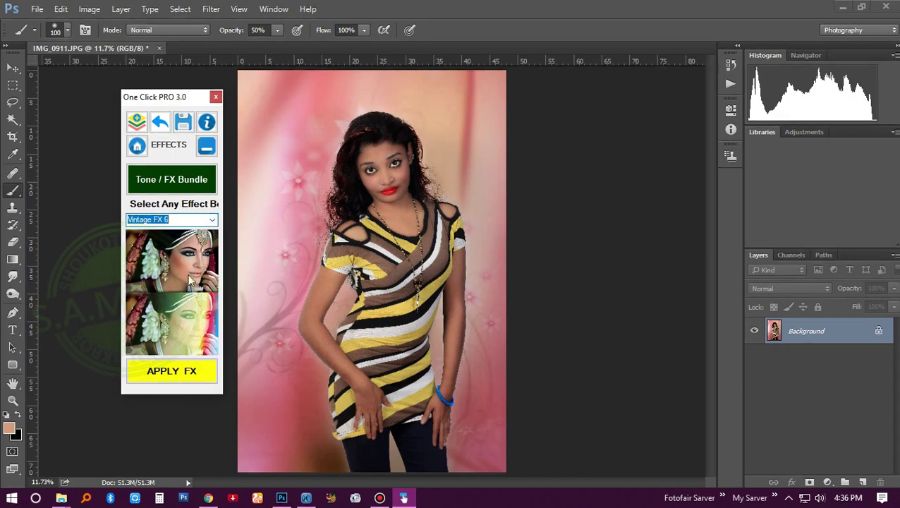
click(213, 224)
click(182, 323)
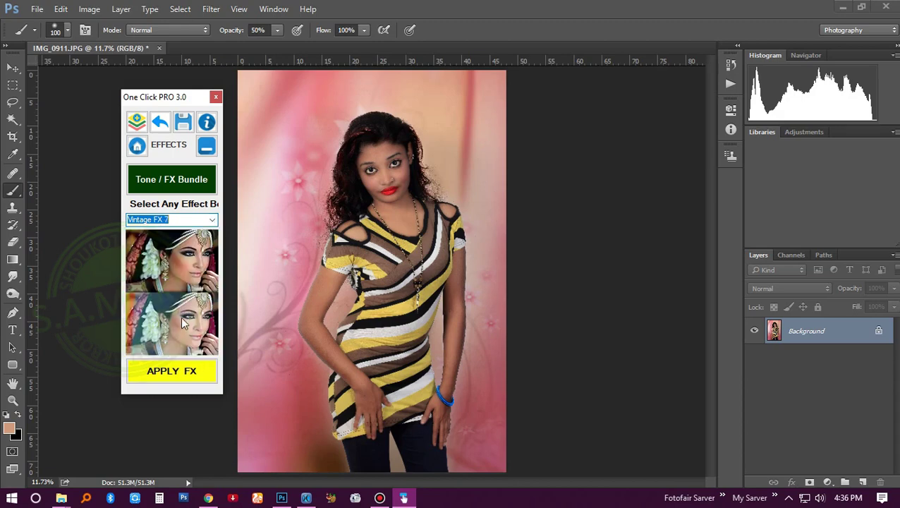
click(176, 374)
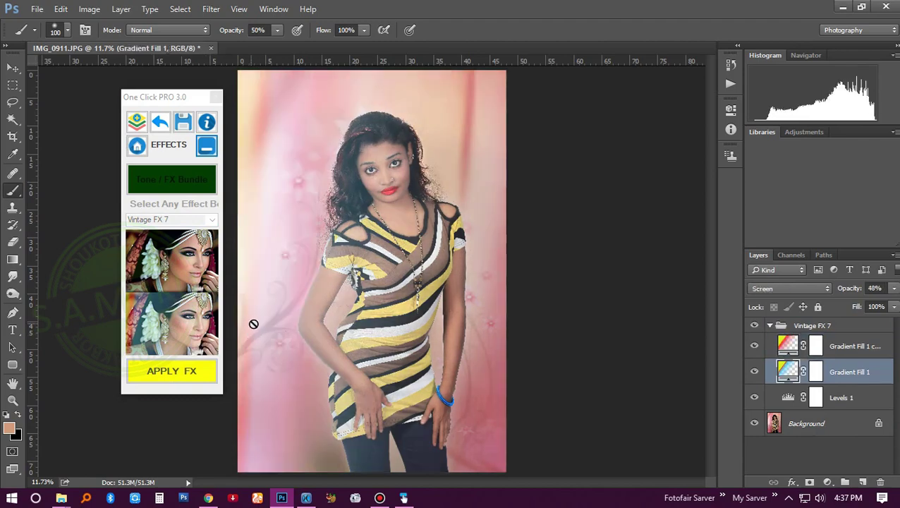
Toggle Vintage FX 7 off and on, then revert the image to Snapshot 16 in History
click(754, 326)
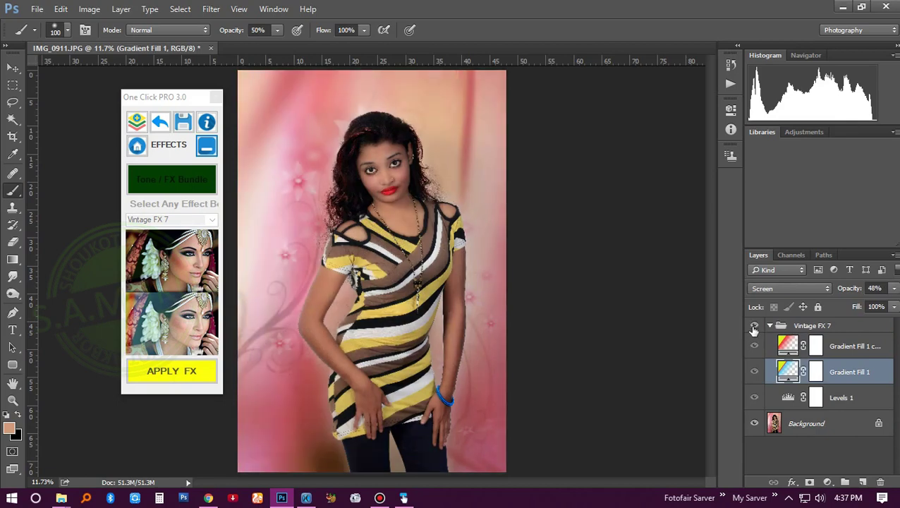
click(754, 326)
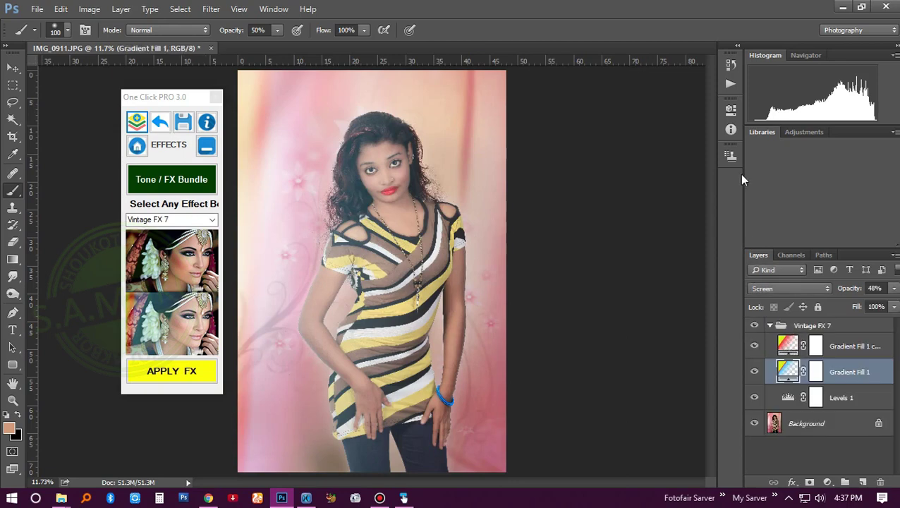
click(730, 69)
click(635, 165)
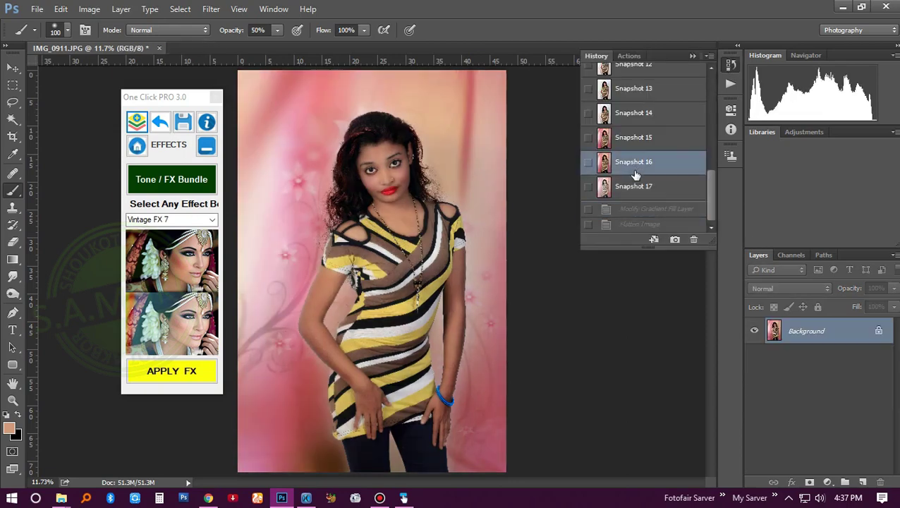
click(634, 186)
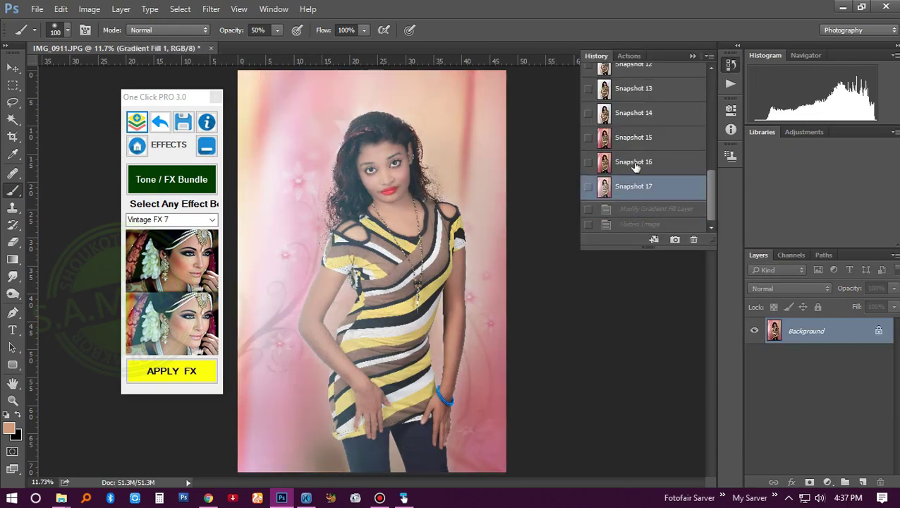
click(634, 163)
Preview the Warm Light effect from the plugin's effect list
click(192, 218)
click(211, 219)
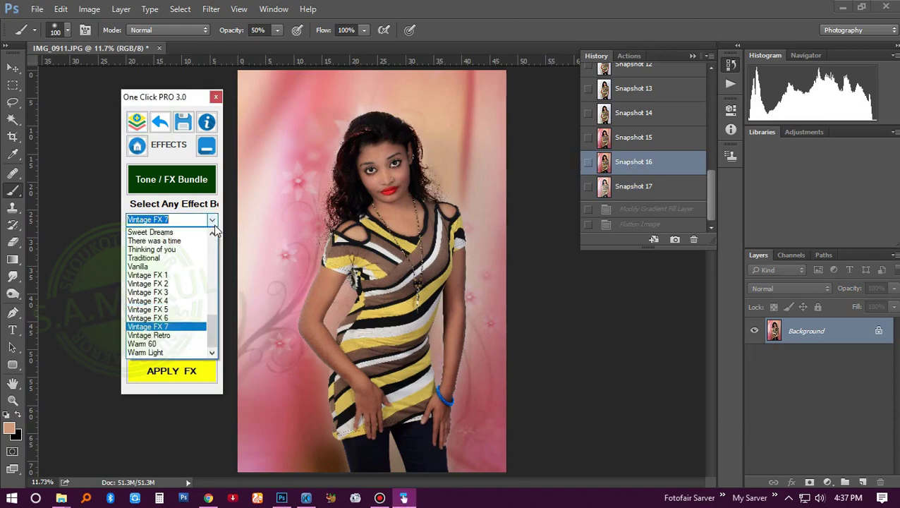
click(180, 355)
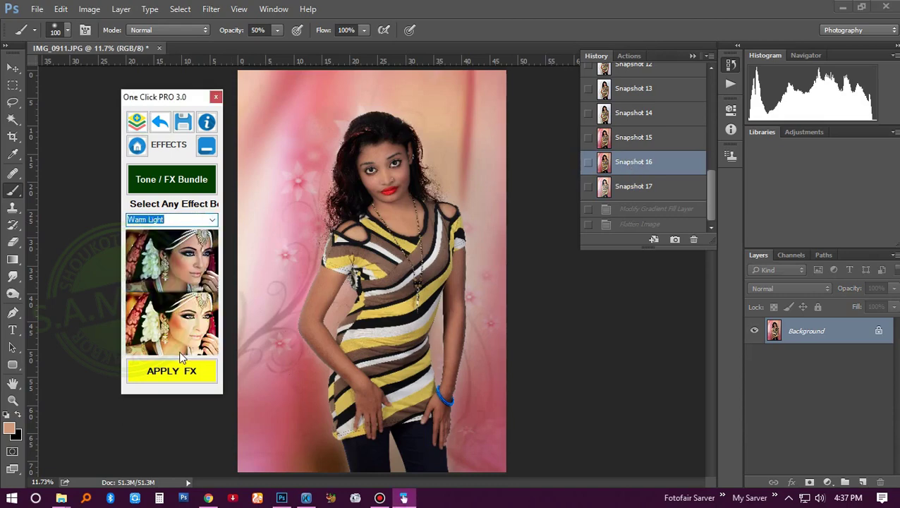
Preview Warm 60, Vintage Retro, Vanilla, Traditional, Thinking of you, There was a time and Sweet Dreams effects
click(212, 220)
click(194, 344)
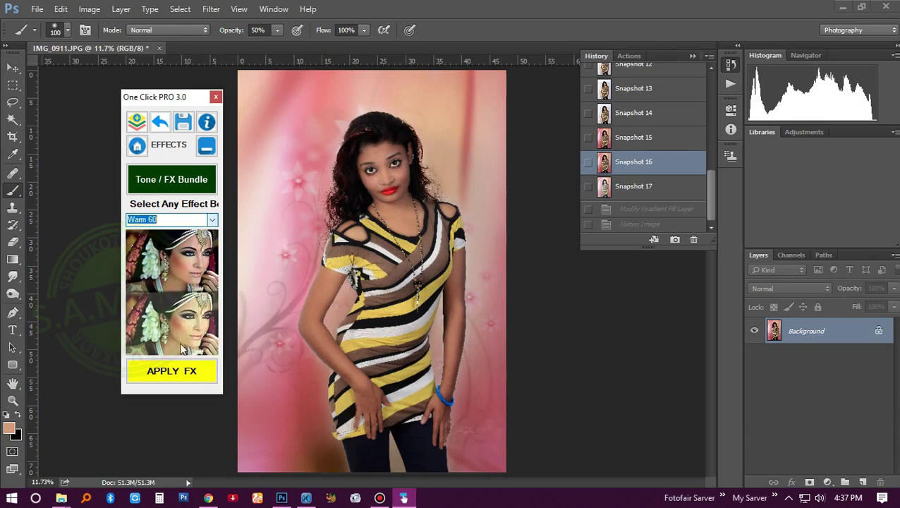
click(211, 219)
click(189, 337)
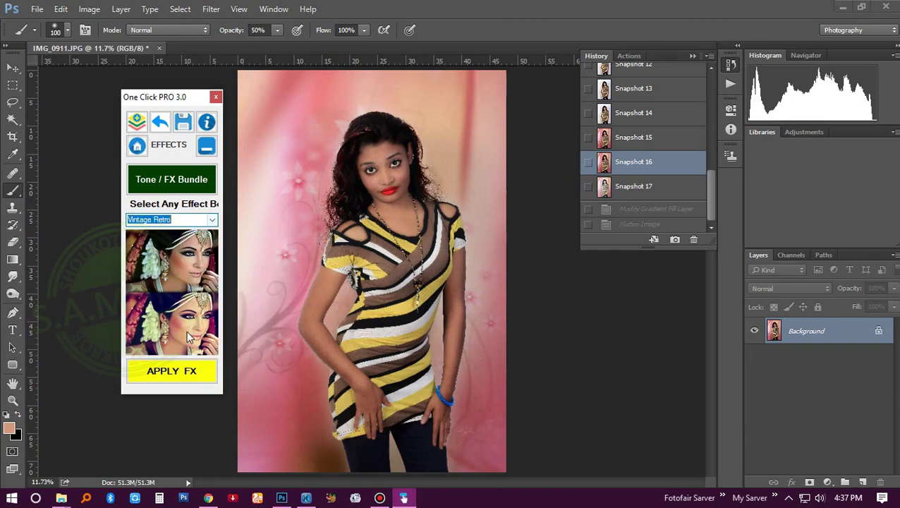
click(212, 219)
click(185, 268)
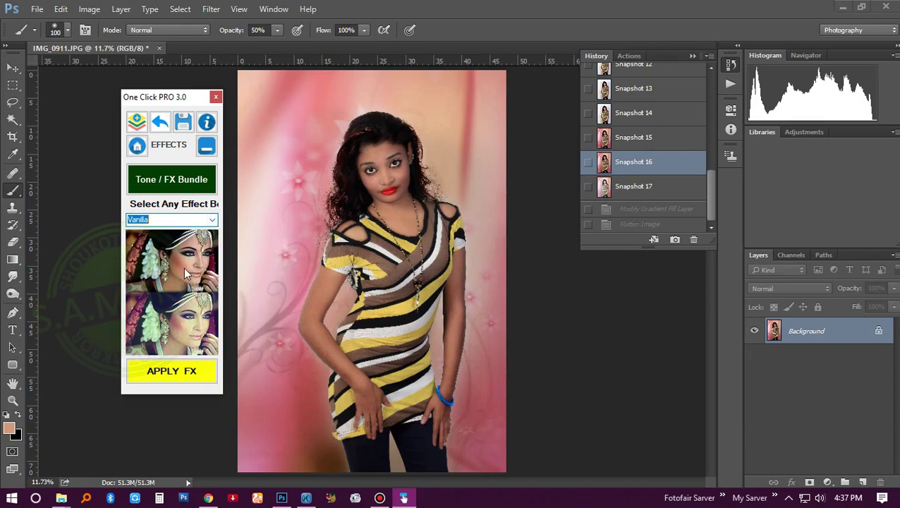
click(212, 219)
click(180, 255)
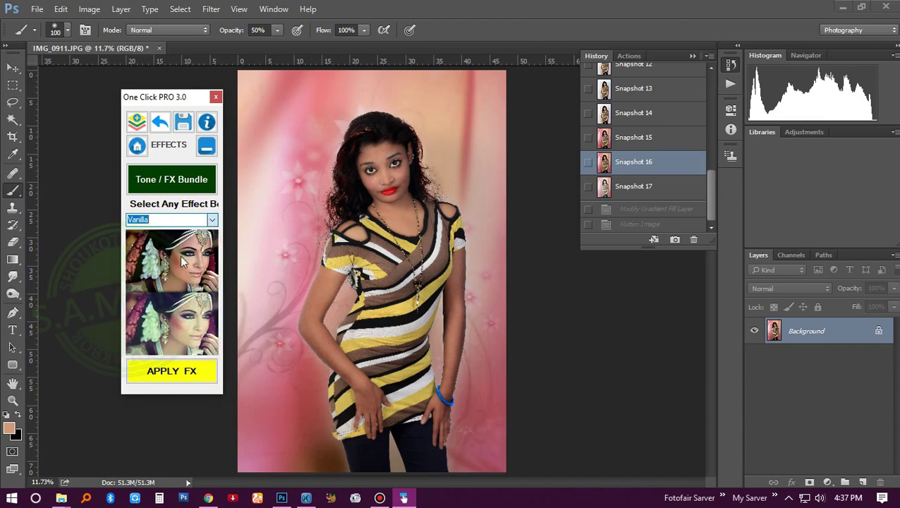
click(213, 220)
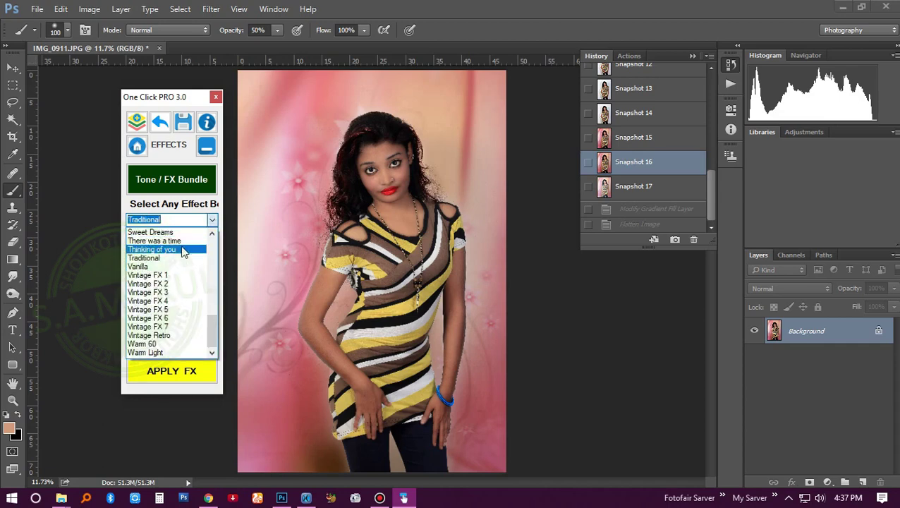
click(183, 251)
click(212, 219)
click(177, 241)
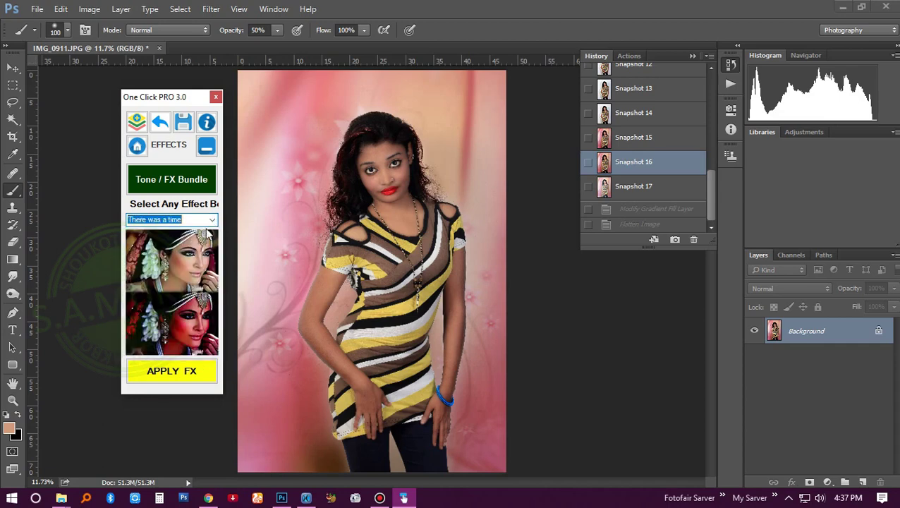
click(212, 219)
click(188, 235)
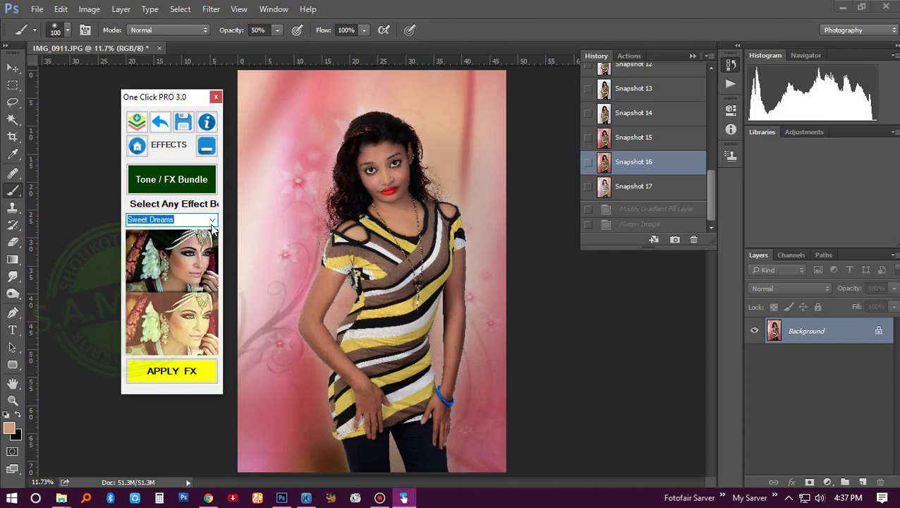
Apply the Cold Light effect and toggle its group's visibility to compare
click(189, 219)
scroll(188, 255, up, 8)
click(167, 267)
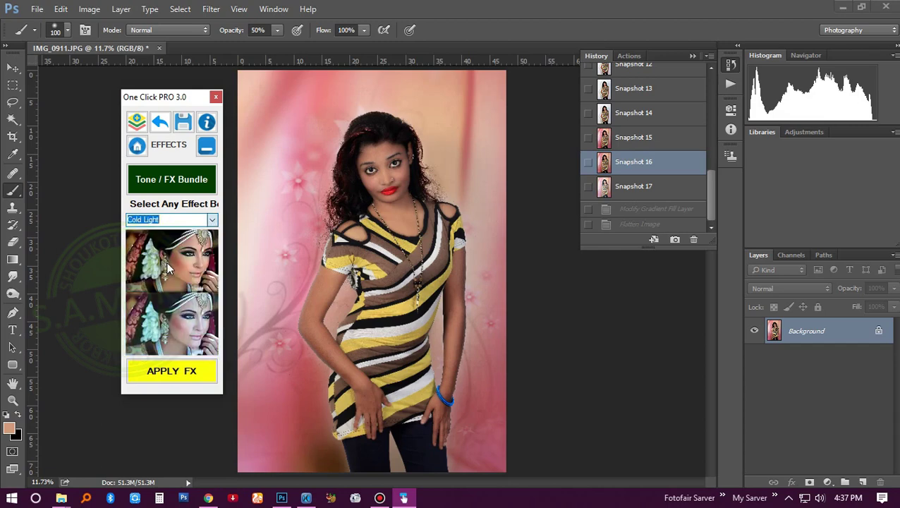
click(171, 373)
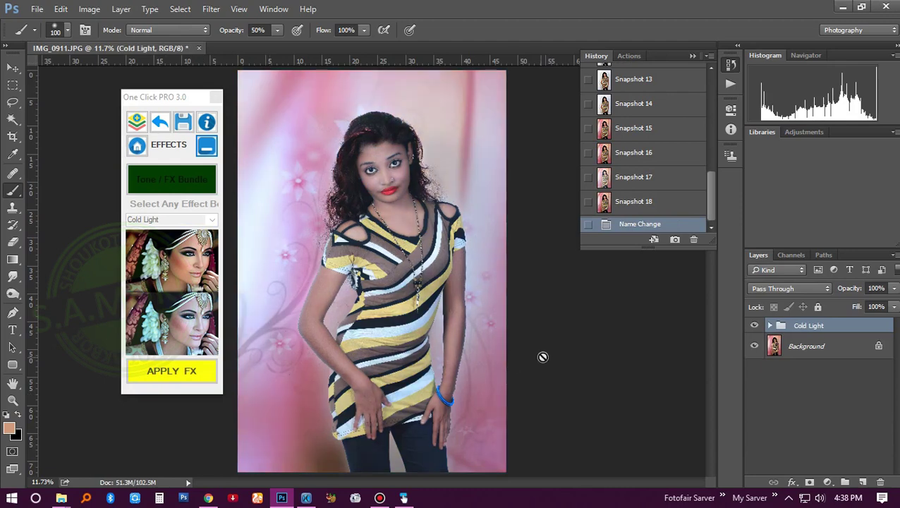
click(755, 327)
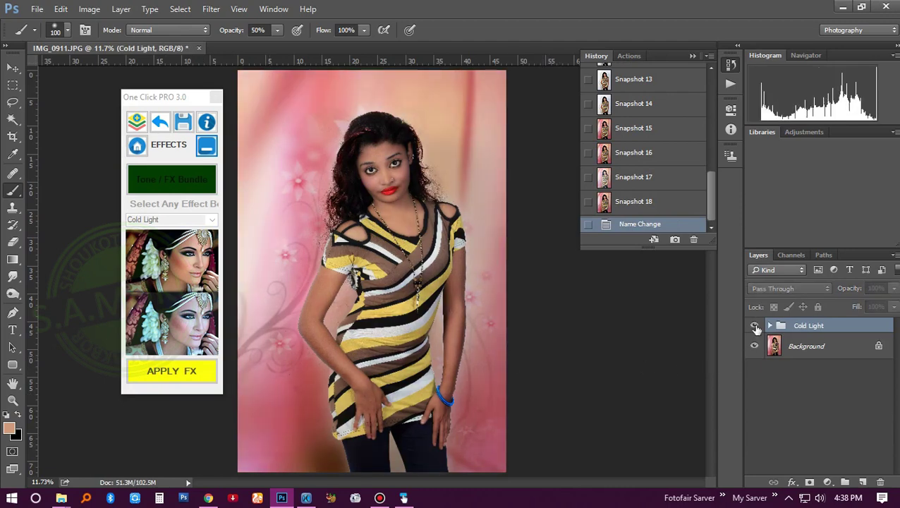
click(755, 326)
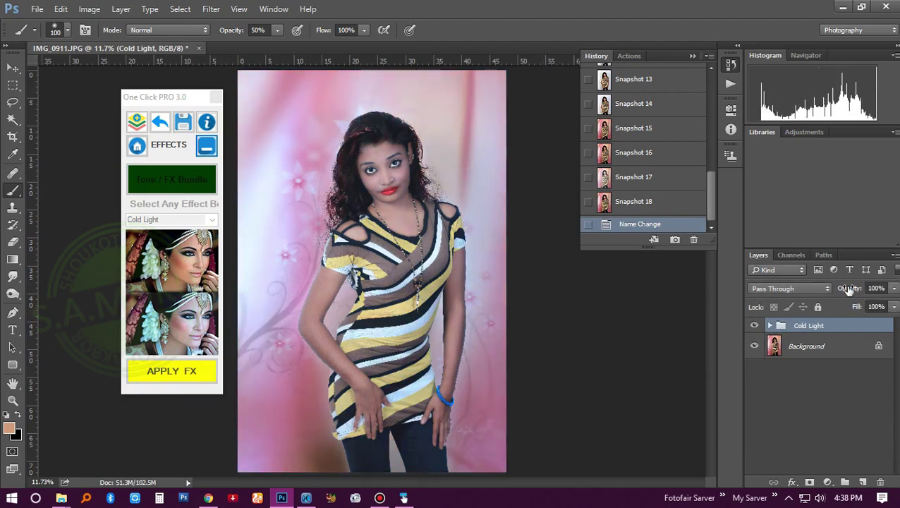
Lower the Cold Light group to 83% opacity, then revert to the original IMG_0911.JPG state
drag(850, 289, 831, 292)
click(770, 326)
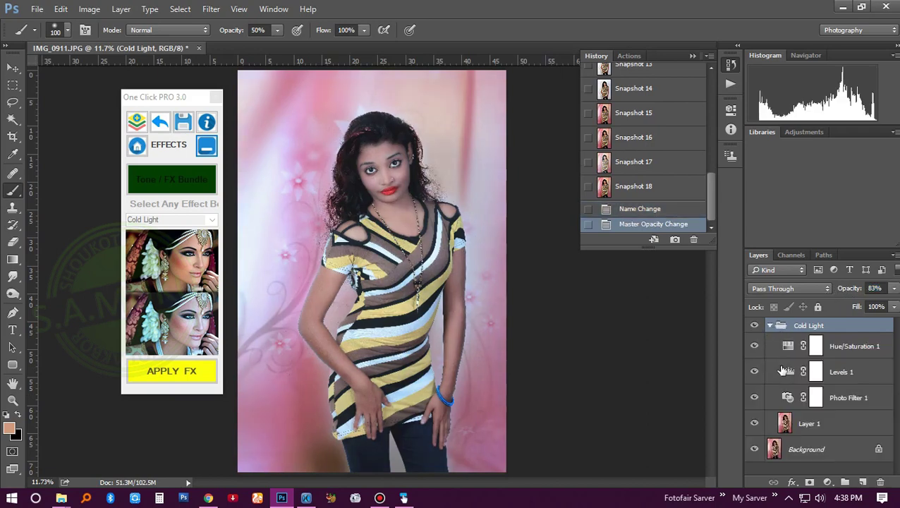
click(772, 326)
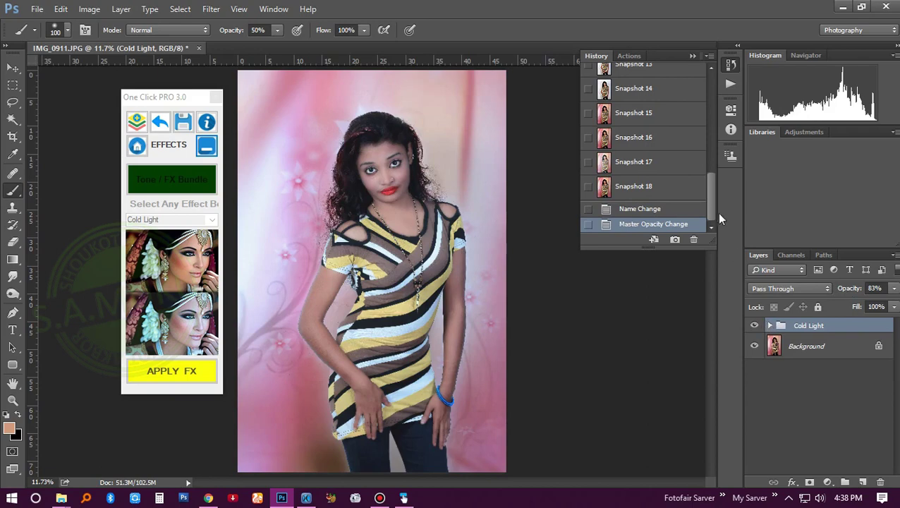
drag(713, 205, 703, 80)
click(652, 75)
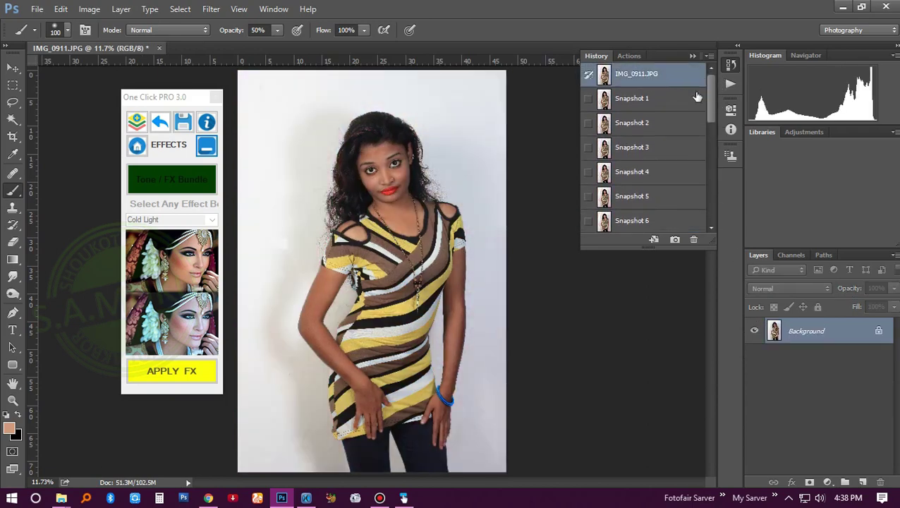
Step through History Snapshots 16–18 and settle on Snapshot 15 with the NEW BG background
scroll(700, 186, down, 5)
scroll(700, 186, down, 2)
click(655, 137)
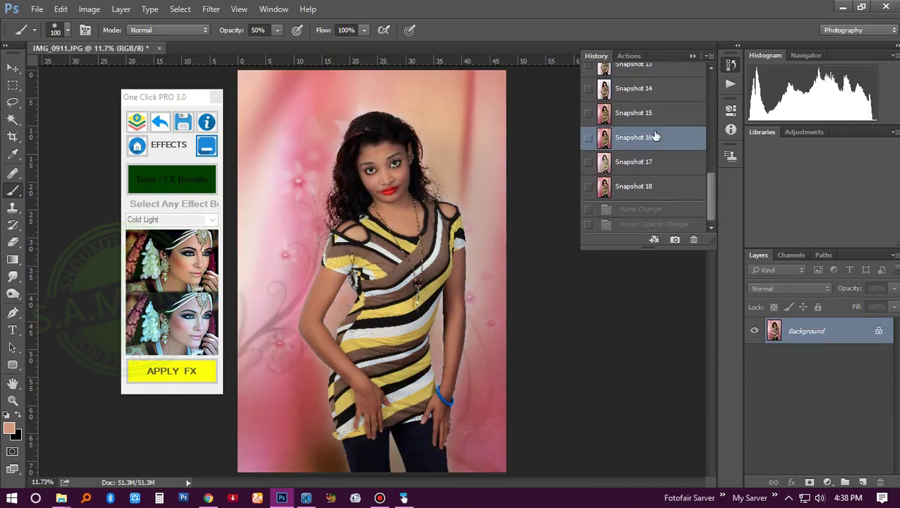
click(653, 114)
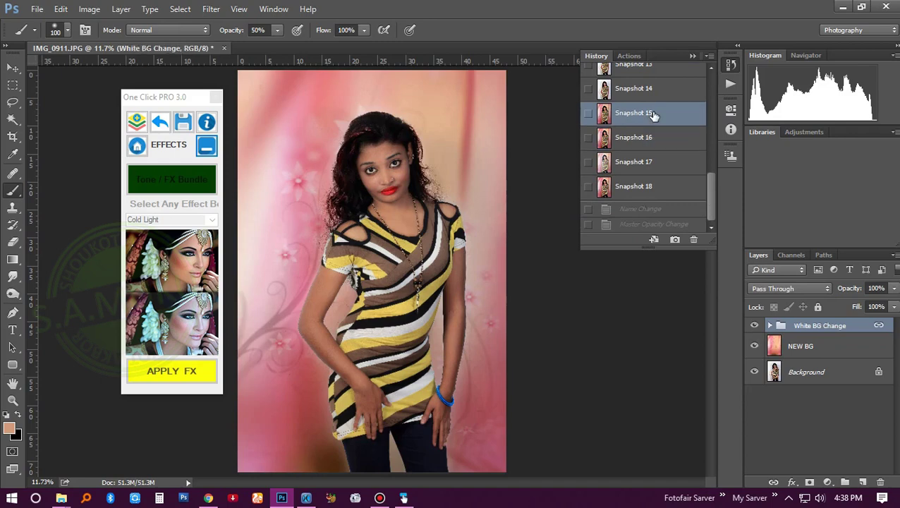
click(648, 173)
click(647, 188)
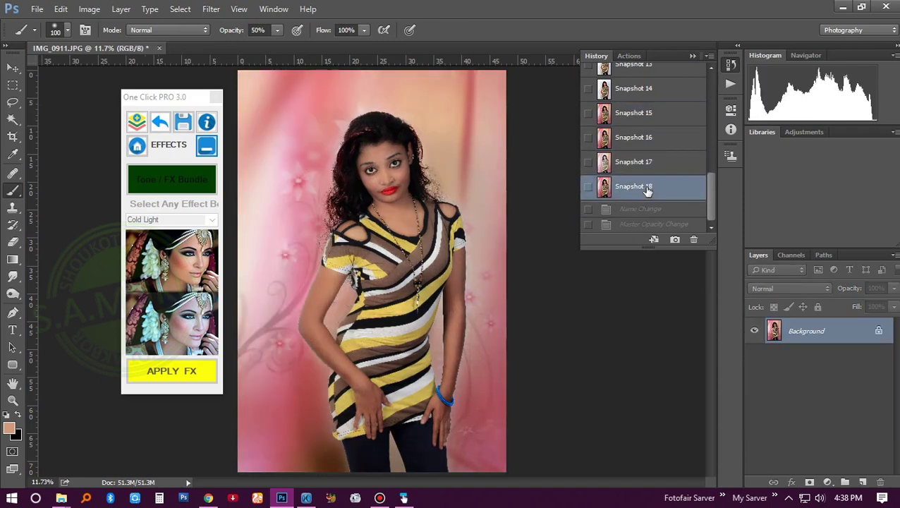
click(652, 139)
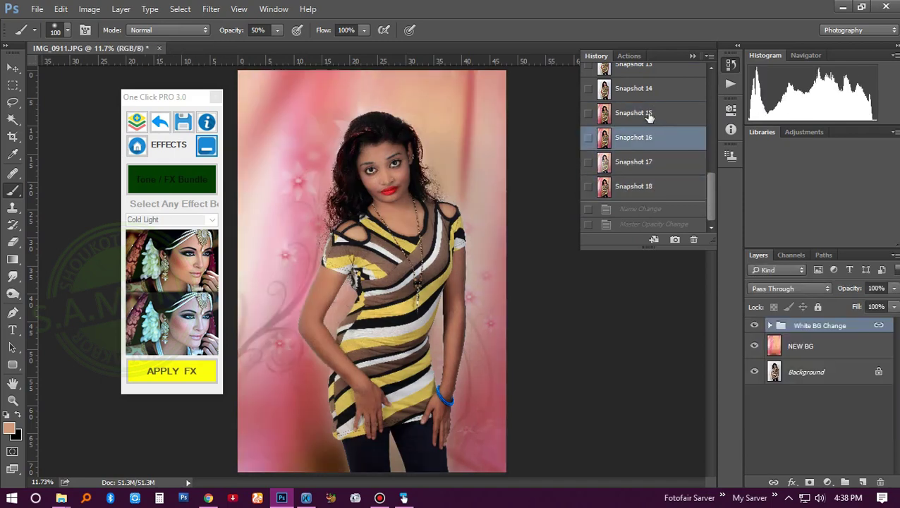
click(648, 114)
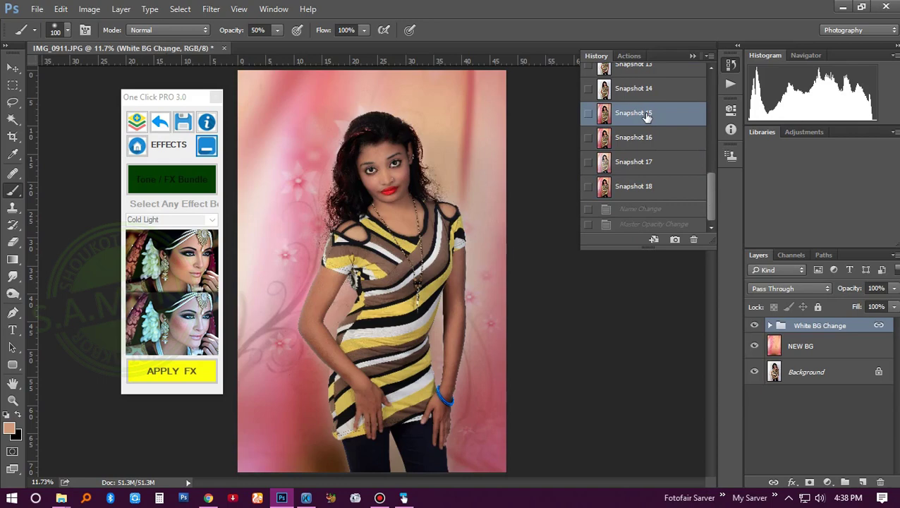
Flatten the image into a single Background layer and close the One Click PRO panel
click(139, 125)
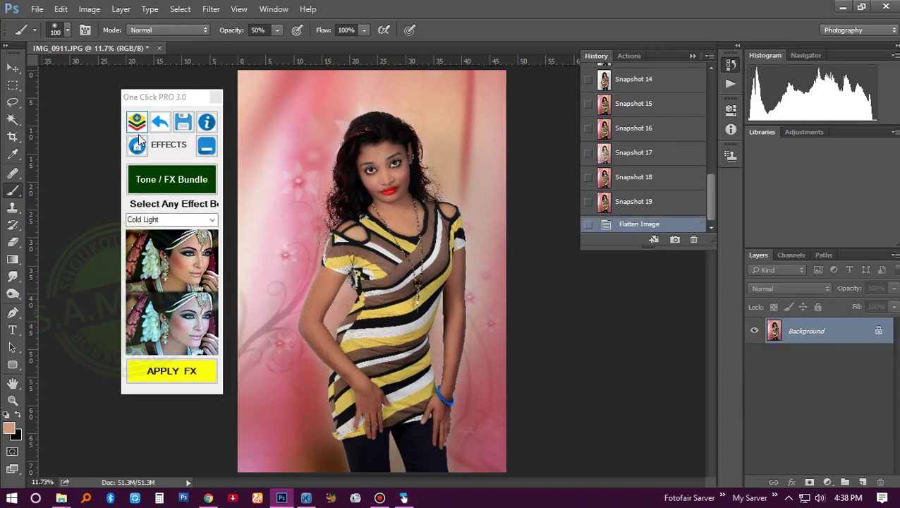
click(137, 145)
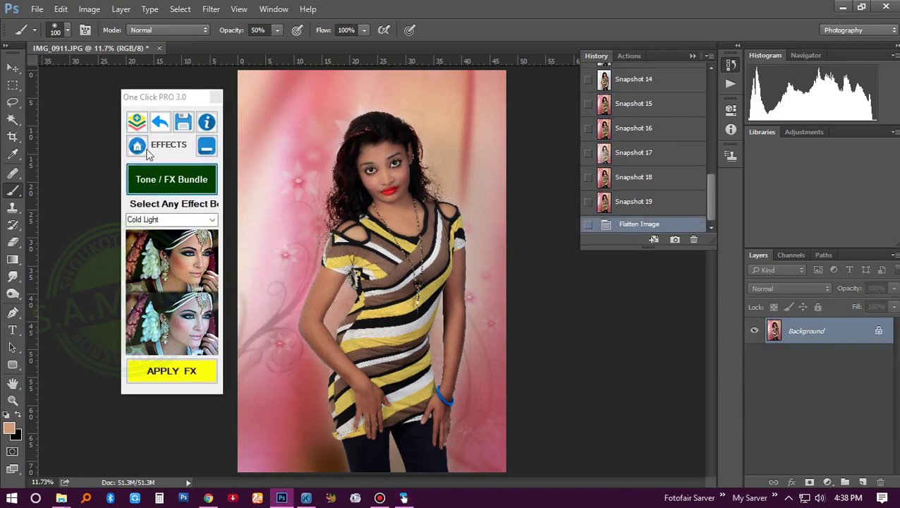
click(207, 146)
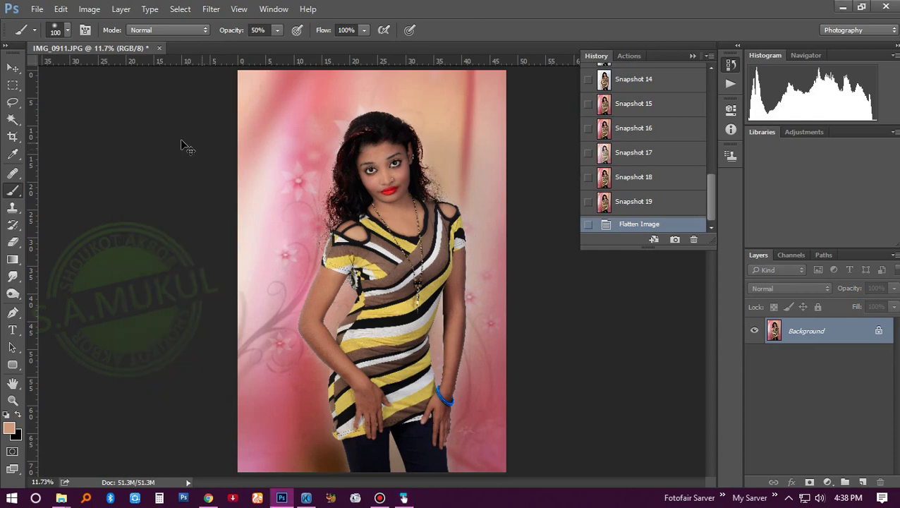
Save the portrait as JPEG IMG_09111.jpg at Quality 12 Maximum
click(709, 56)
key(ctrl+shift+s)
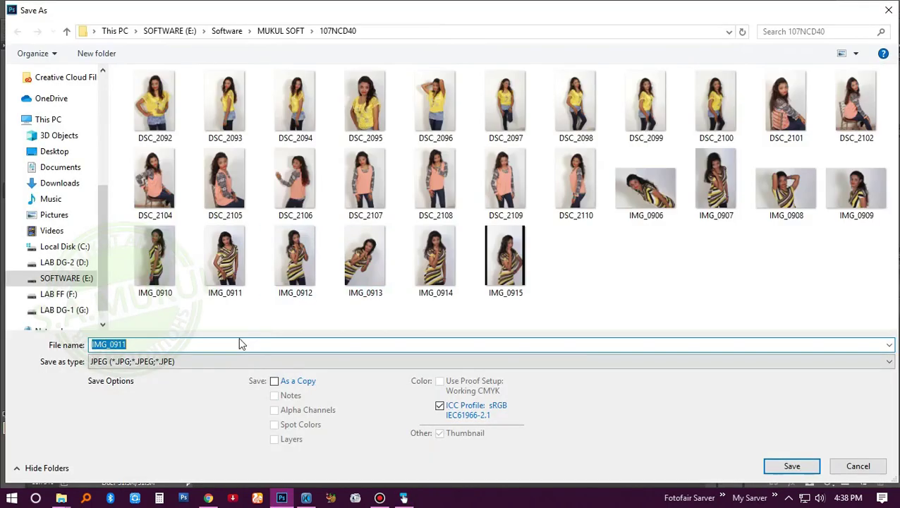
click(216, 344)
text(1)
key(Return)
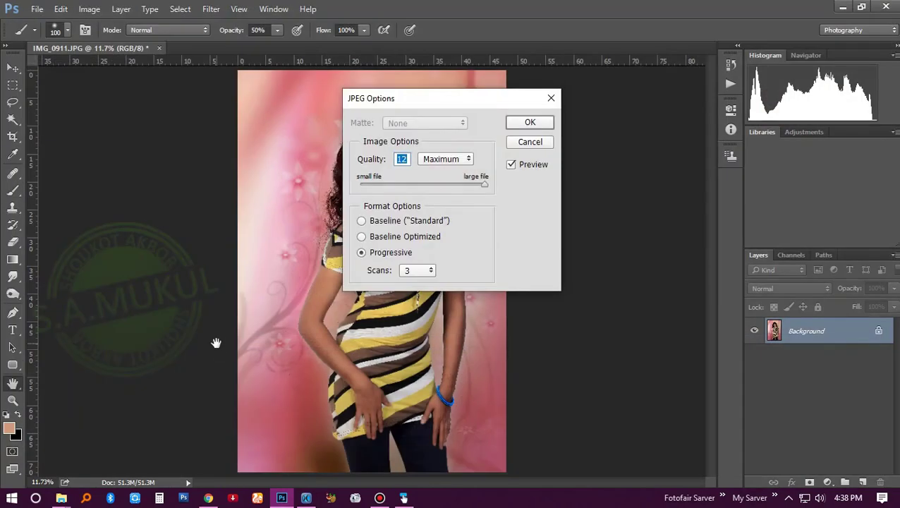
key(Return)
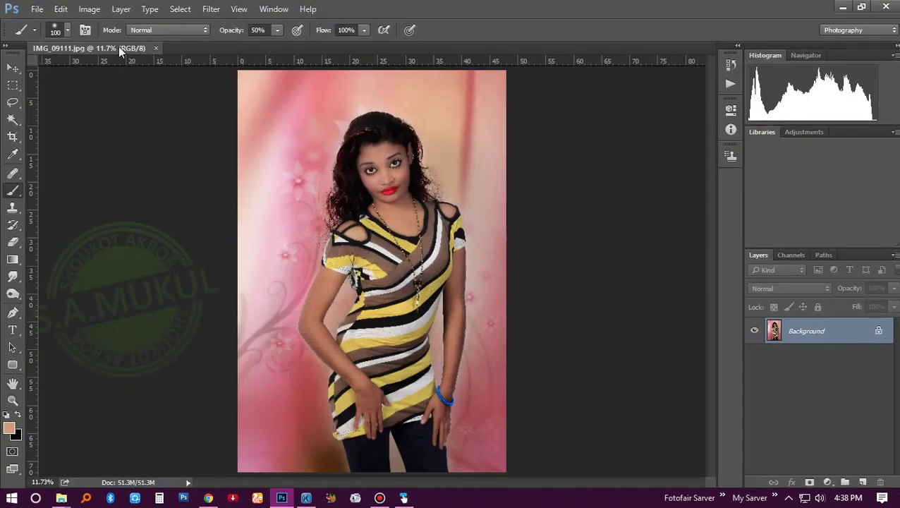
Float the saved document and open the original IMG_0911.JPG from the 107NCD40 folder
mouse_move(120, 51)
mouse_down()
mouse_move(296, 56)
mouse_move(278, 47)
mouse_up()
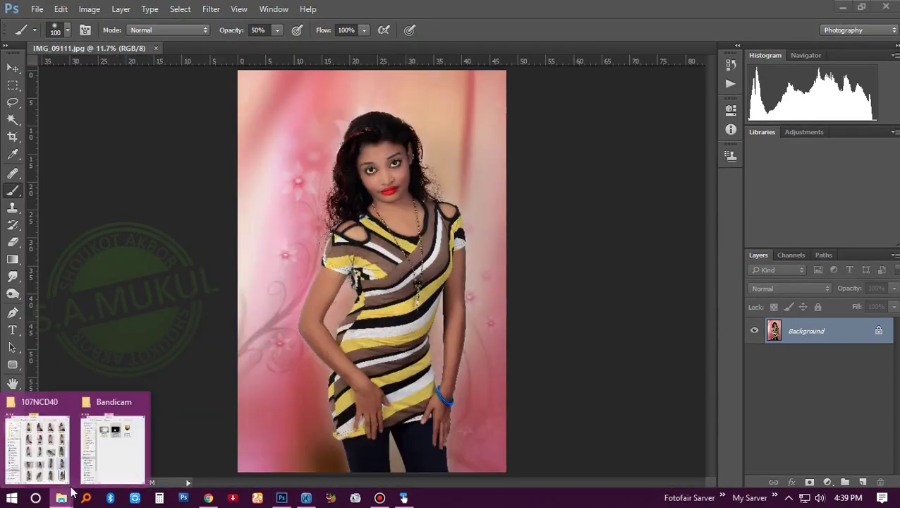
click(37, 446)
click(651, 38)
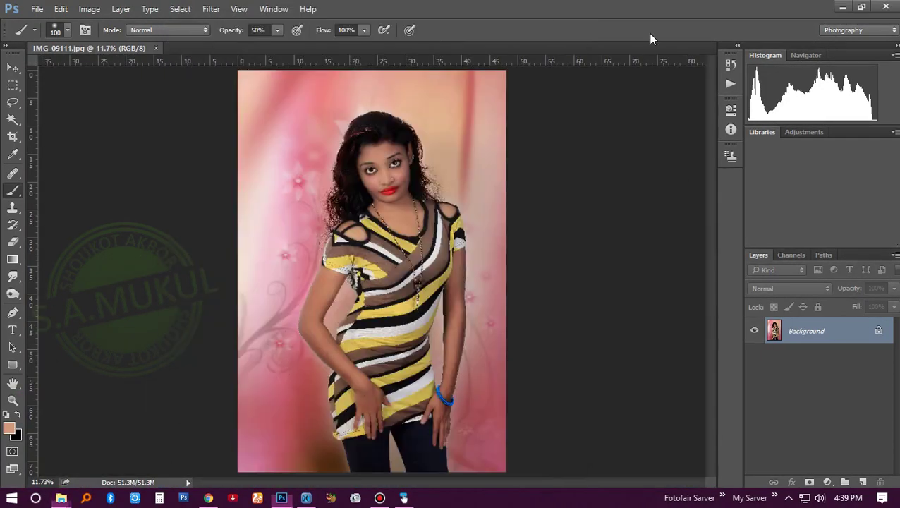
click(274, 9)
mouse_move(283, 24)
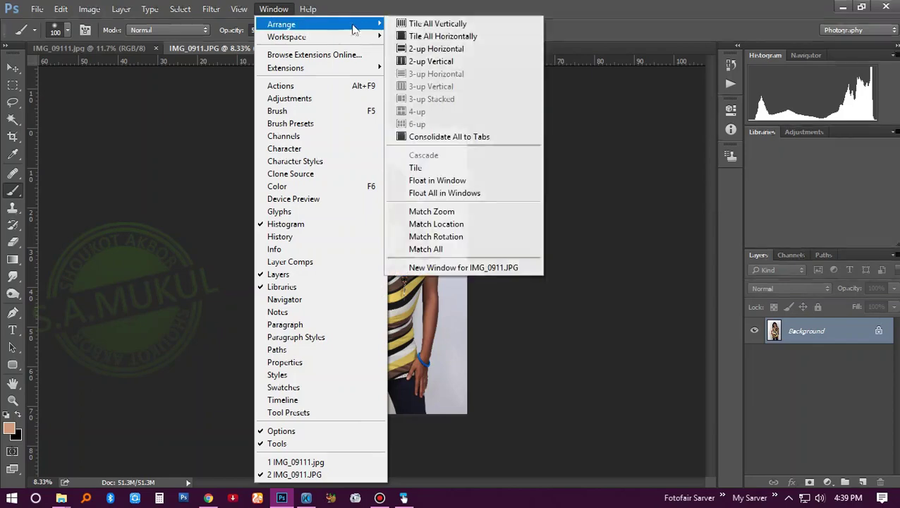
Arrange both documents 2-up Vertical and zoom into the model's face and eyes in each
click(419, 62)
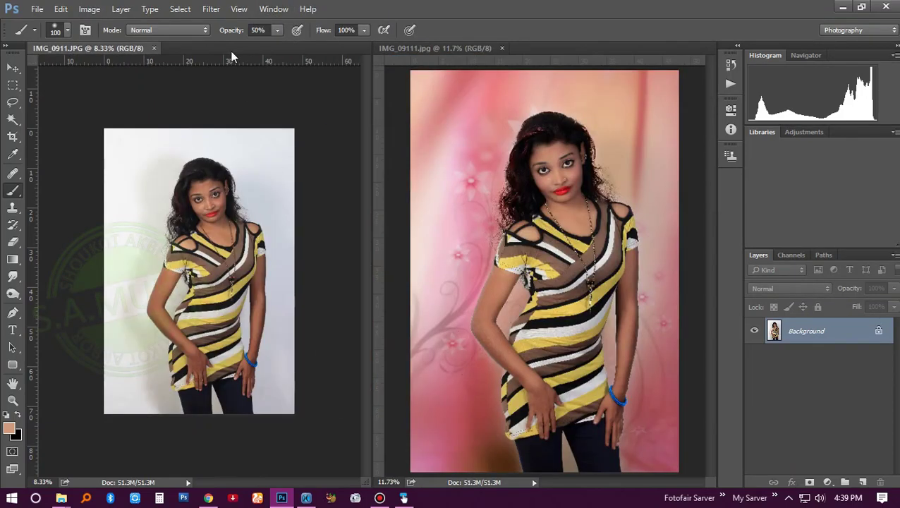
key(ctrl+0)
drag(231, 141, 306, 201)
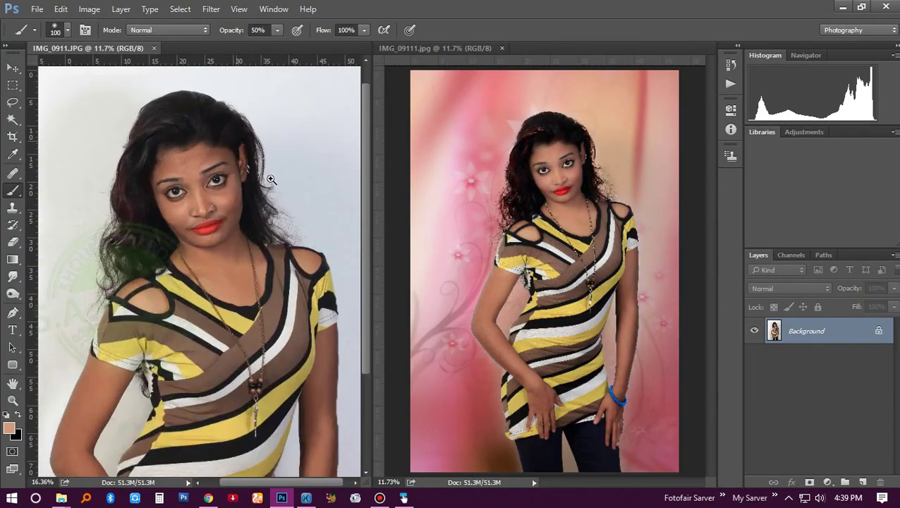
mouse_move(523, 160)
mouse_down()
mouse_move(569, 220)
mouse_move(549, 221)
mouse_move(565, 219)
mouse_up()
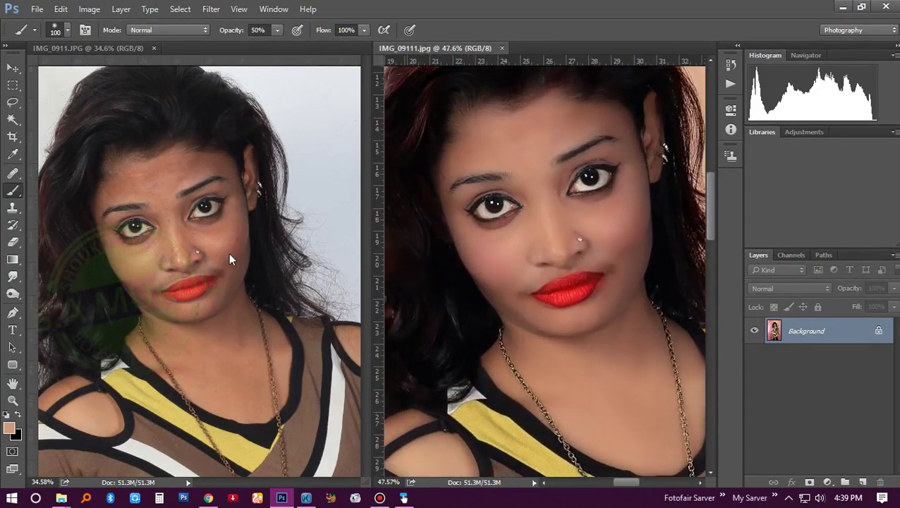
drag(192, 210, 228, 236)
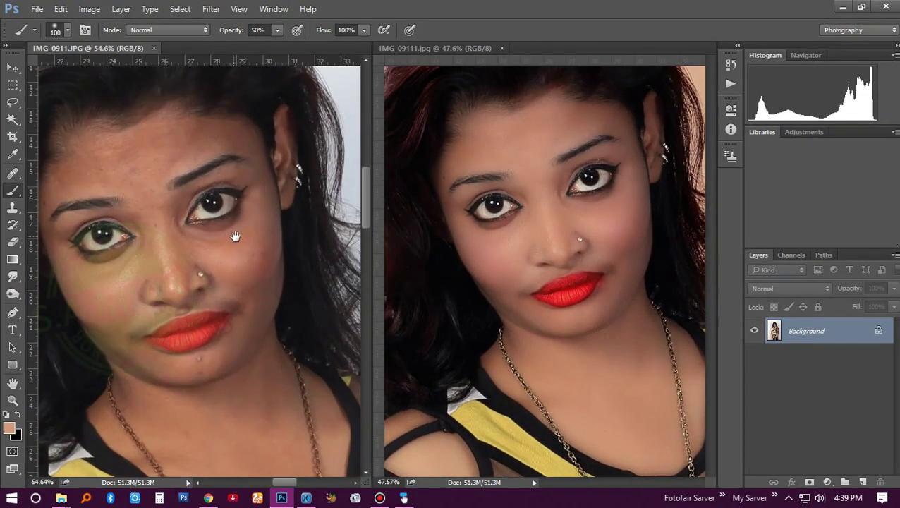
scroll(259, 235, left, 2)
key(ctrl+0)
Fit both images on screen with rulers shown, and move the One Click PRO panel aside
key(ctrl+r)
key(ctrl+0)
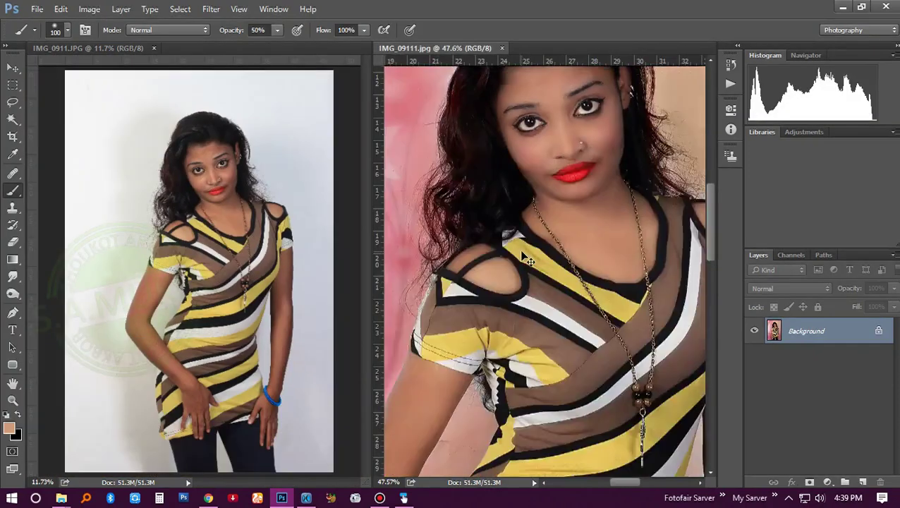
scroll(526, 251, up, 3)
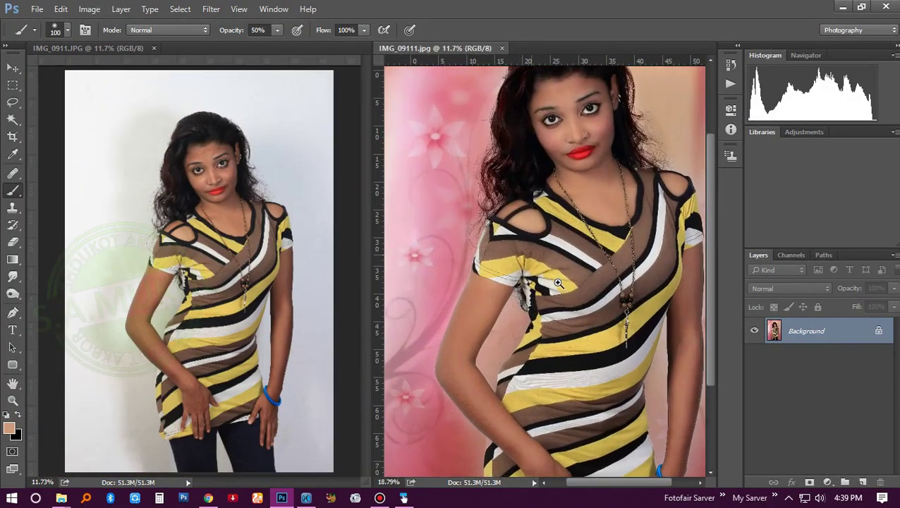
key(ctrl+r)
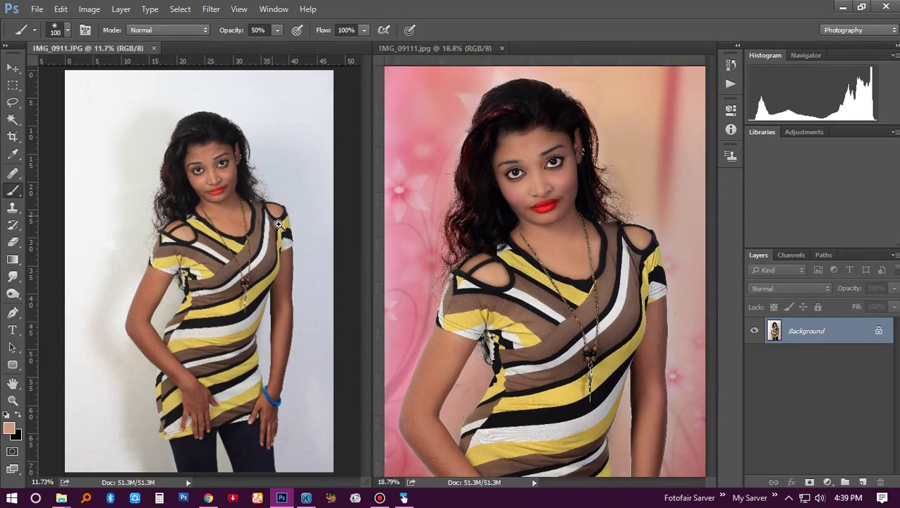
scroll(275, 222, up, 5)
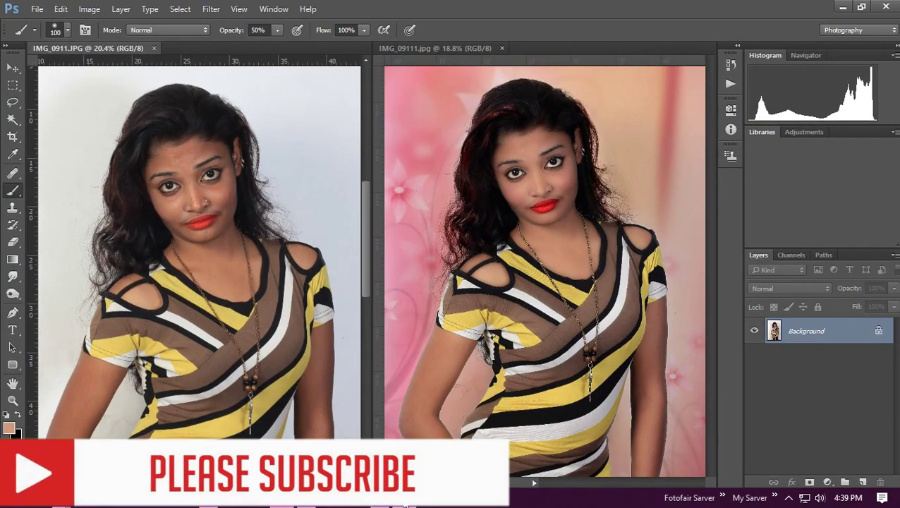
drag(166, 96, 794, 136)
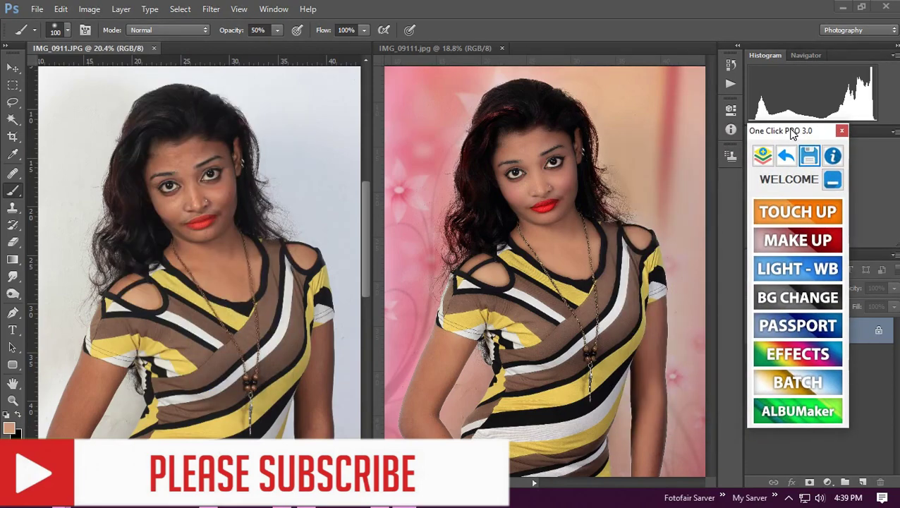